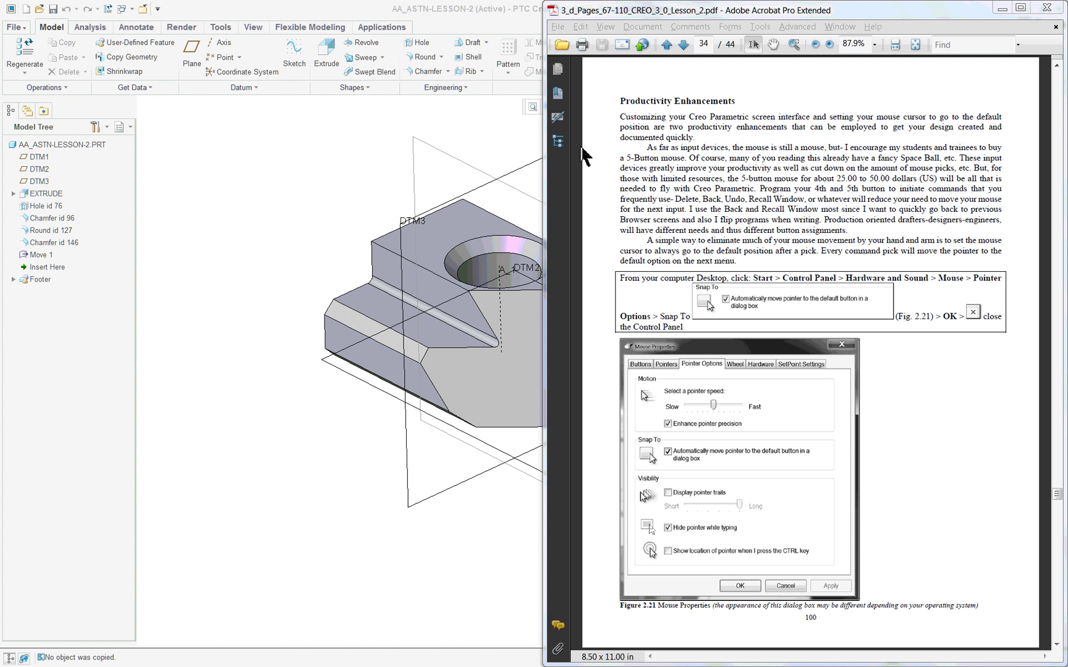
Go to the Windows desktop and open the Mouse properties from the Control Panel's Hardware and Sound category
{"action": "left_click", "coordinate": [772, 168]}
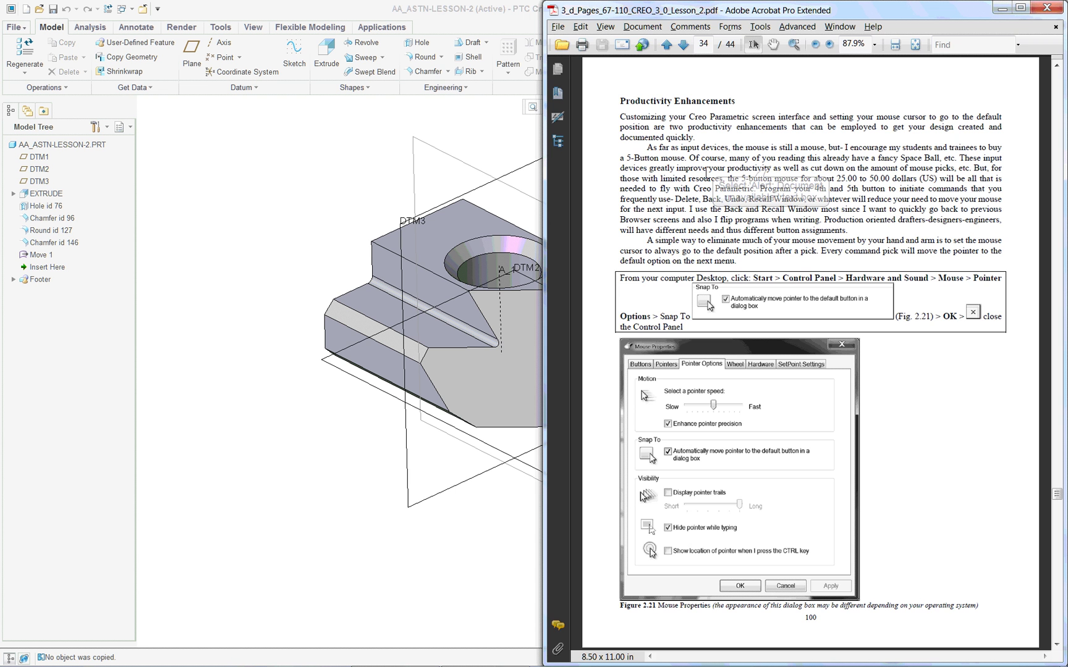
{"action": "left_click", "coordinate": [283, 152]}
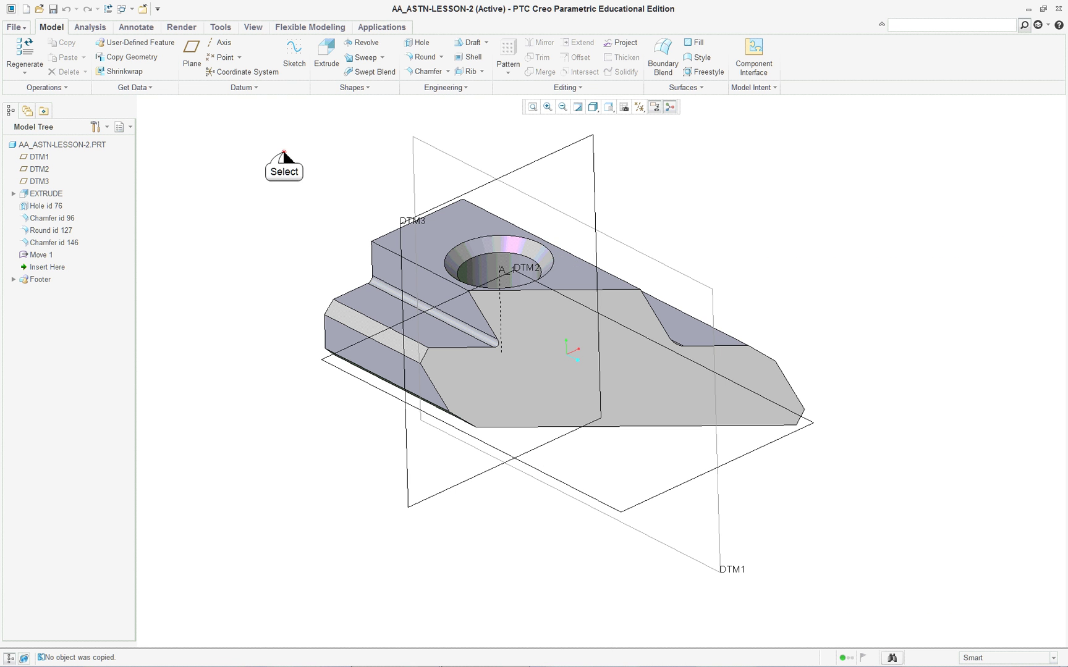
{"action": "left_click", "coordinate": [1028, 11]}
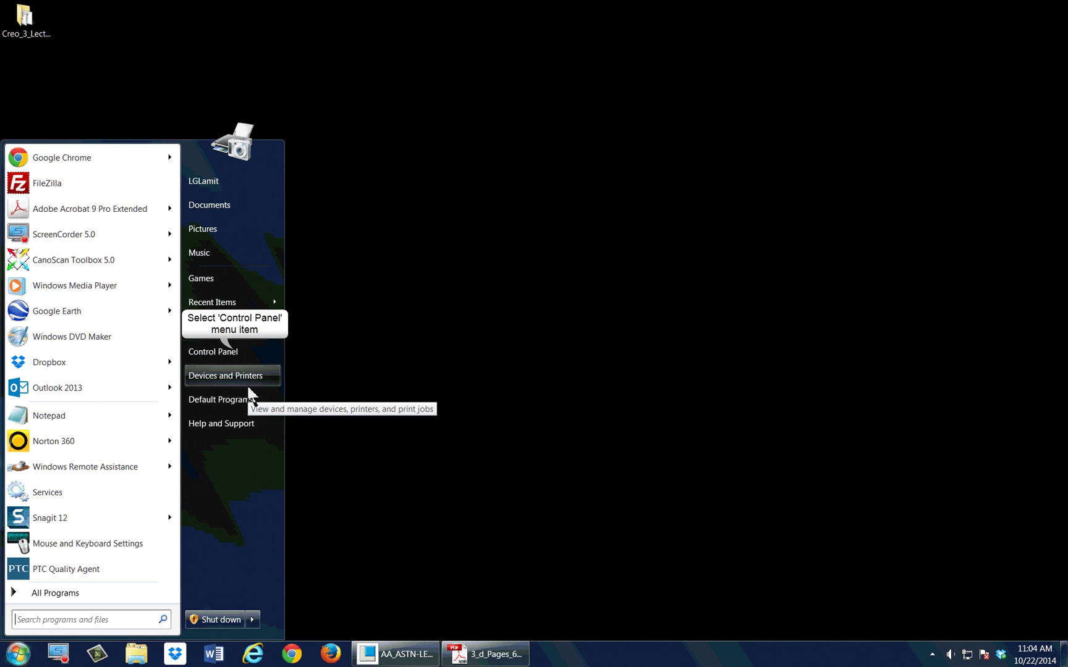
{"action": "left_click", "coordinate": [235, 352]}
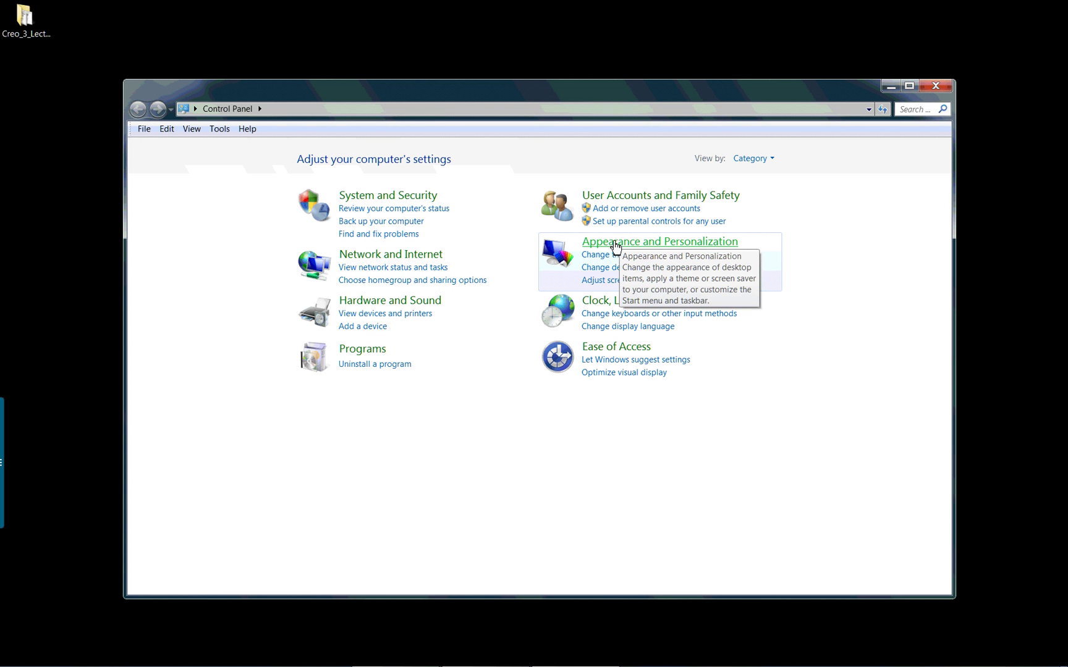
{"action": "left_click", "coordinate": [366, 302]}
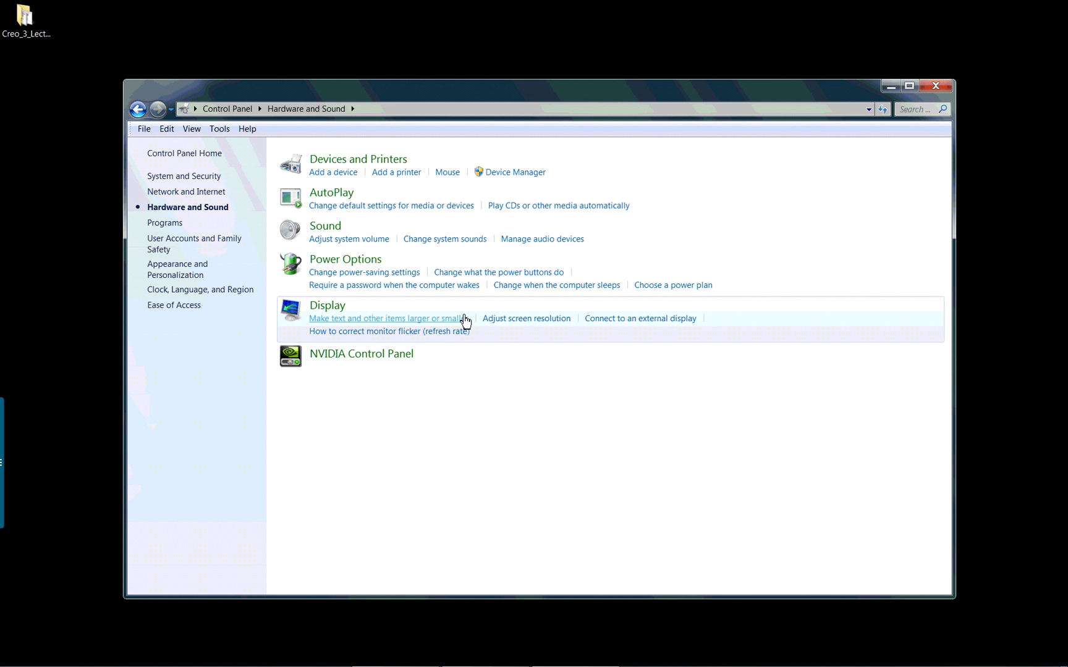
{"action": "left_click", "coordinate": [457, 177]}
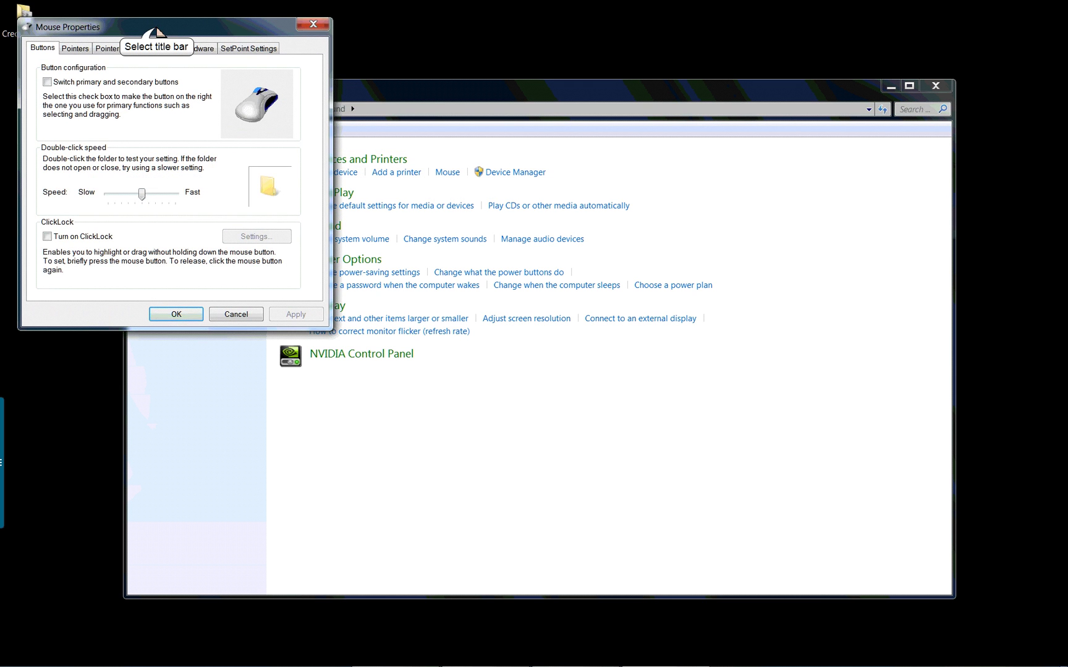
Enable automatically moving the pointer to the default button in dialog boxes, apply it, close the Control Panel and return to Creo Parametric
{"action": "left_click_drag", "start_coordinate": [157, 32], "coordinate": [165, 167]}
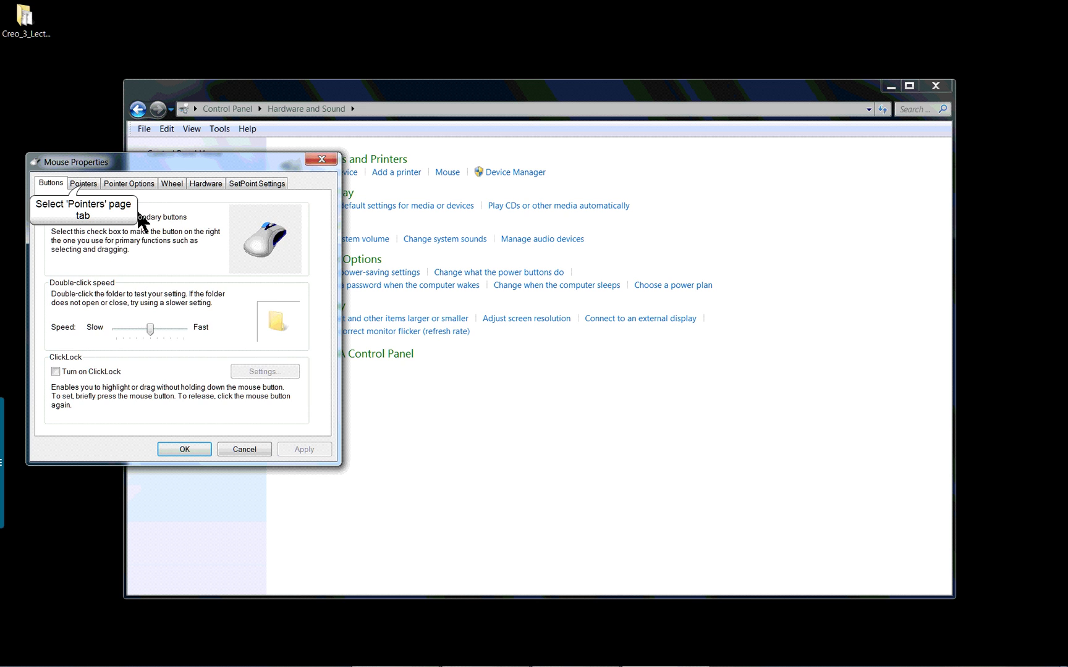
{"action": "left_click", "coordinate": [84, 184]}
{"action": "left_click", "coordinate": [128, 183]}
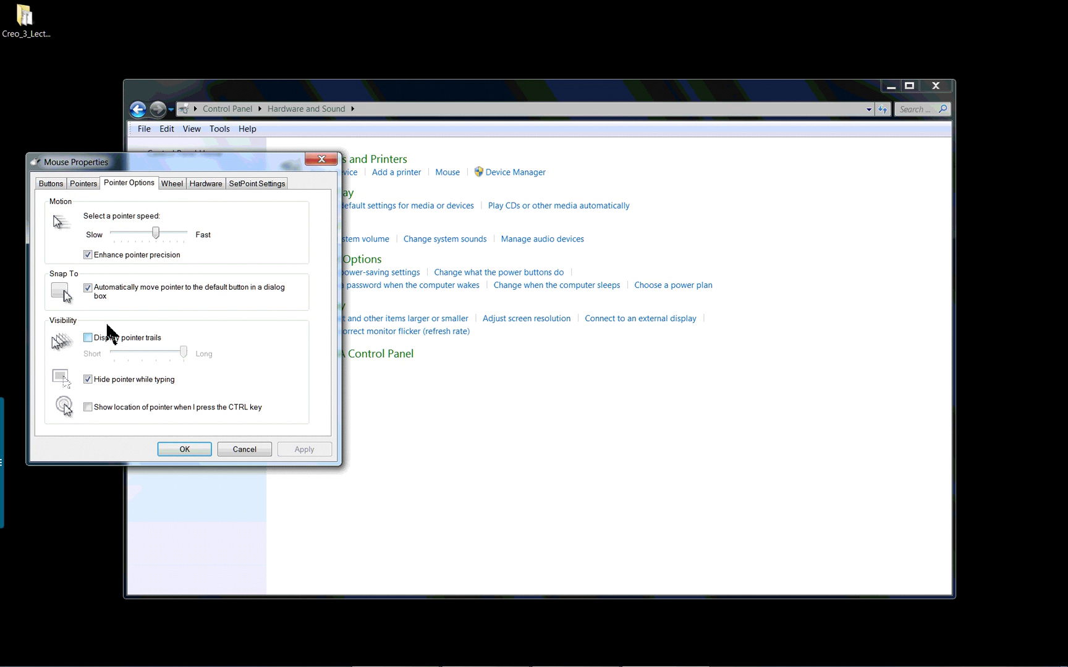
{"action": "left_click", "coordinate": [95, 293]}
{"action": "left_click", "coordinate": [88, 289]}
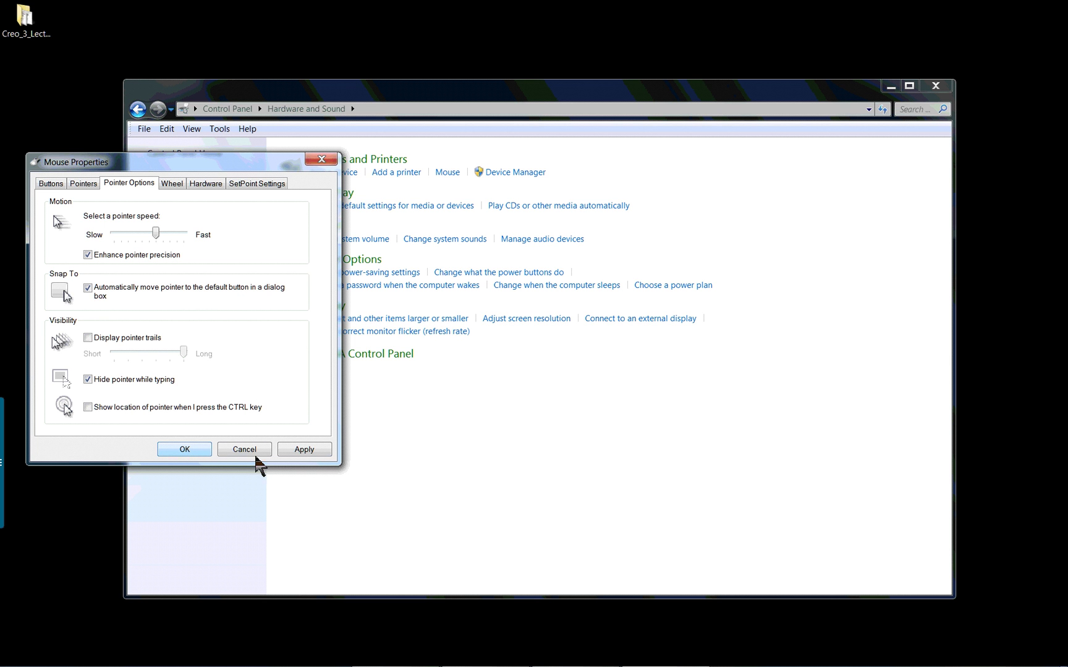
{"action": "left_click", "coordinate": [293, 453]}
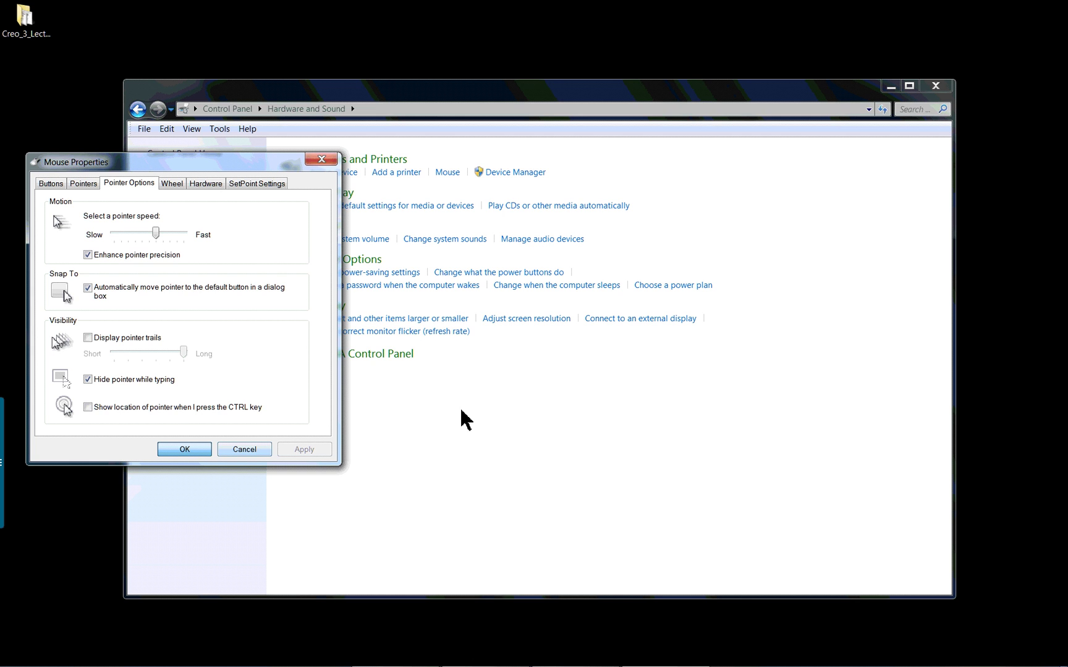
{"action": "key", "text": "Return"}
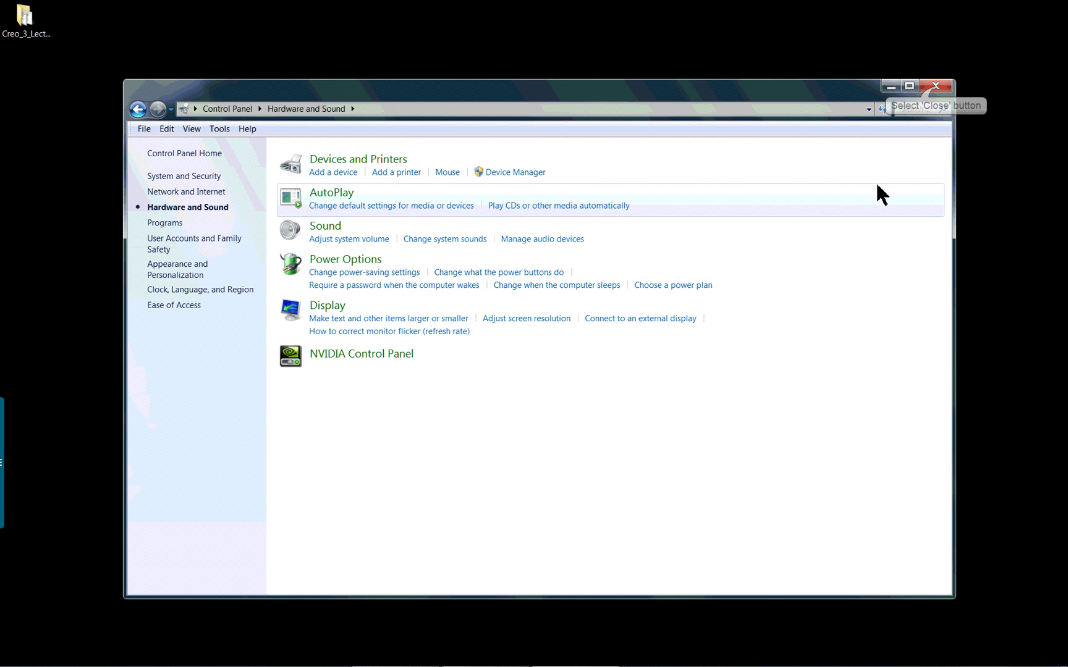
{"action": "left_click", "coordinate": [935, 87]}
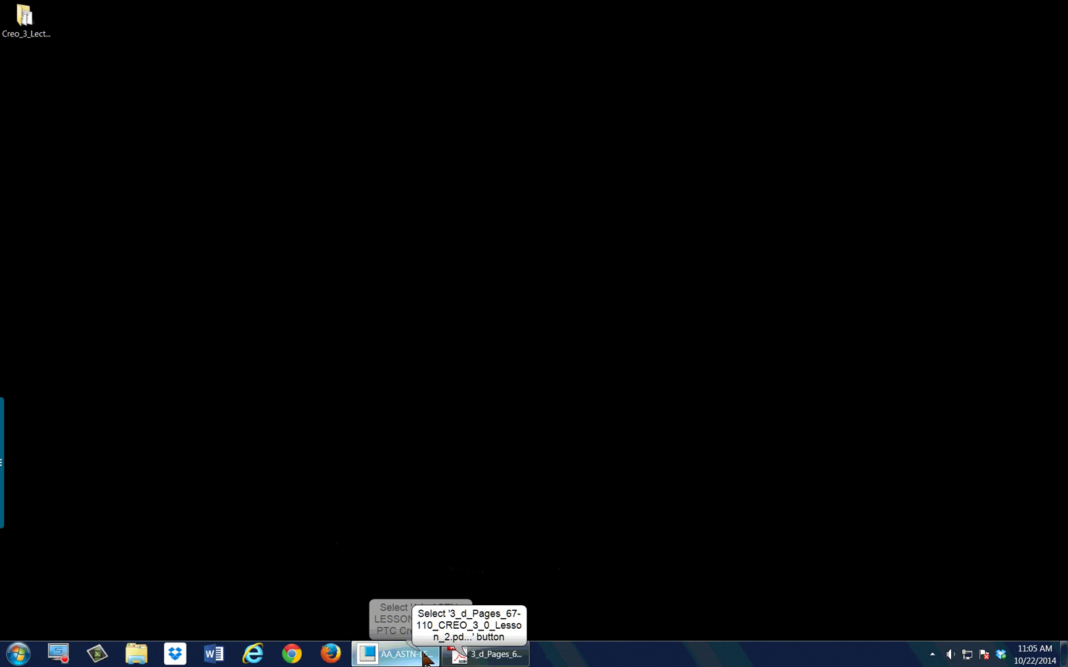
{"action": "left_click", "coordinate": [395, 653]}
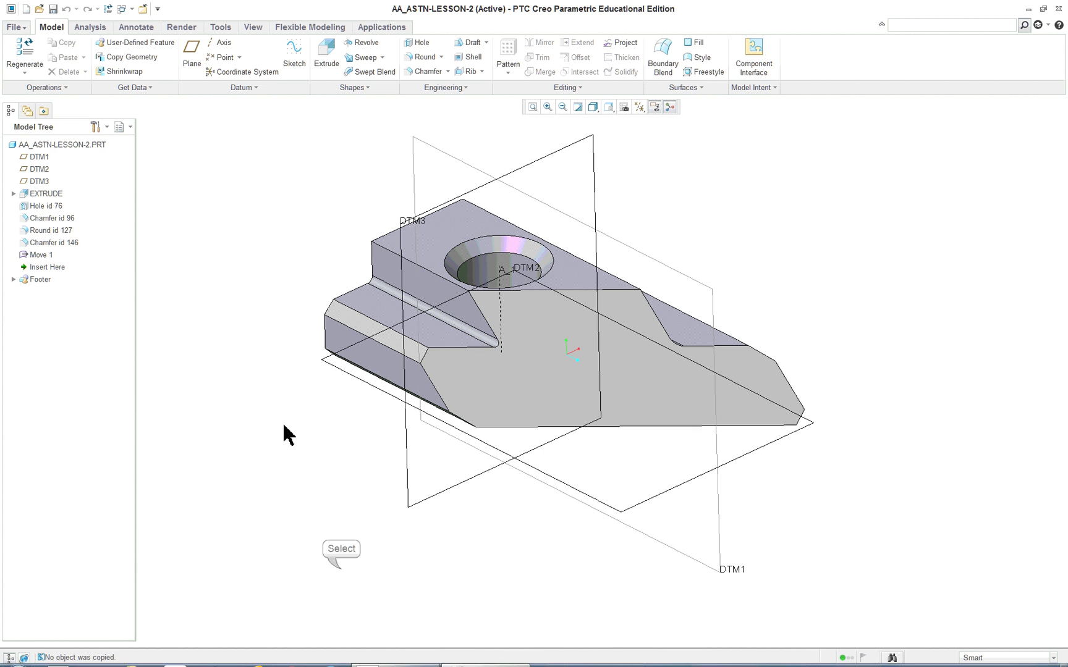
{"action": "left_click", "coordinate": [326, 54]}
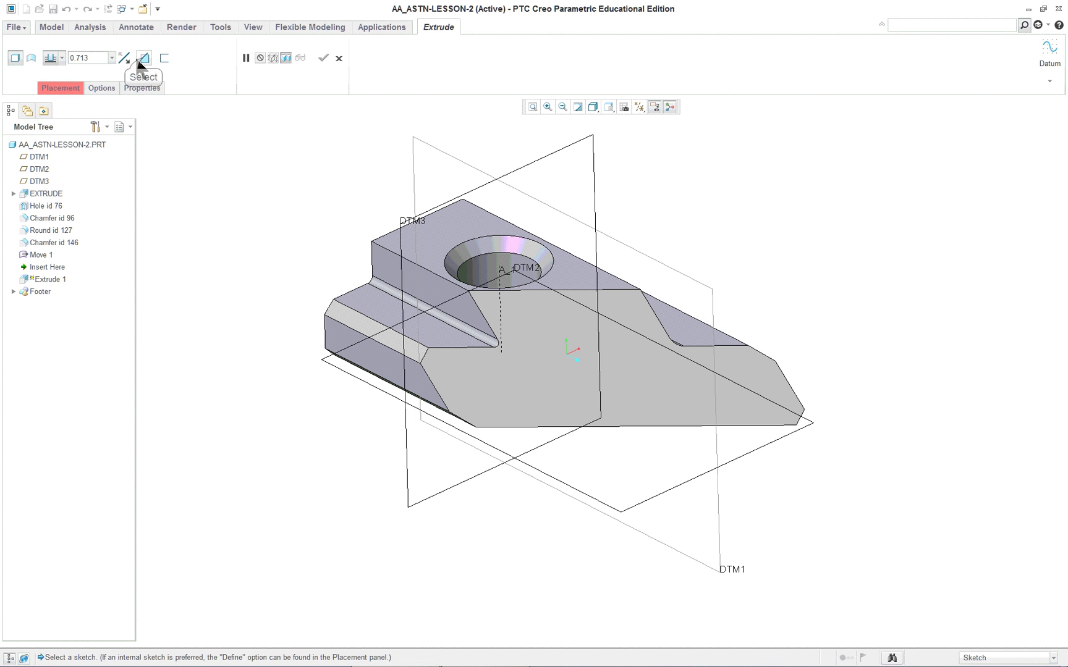
{"action": "left_click", "coordinate": [144, 57]}
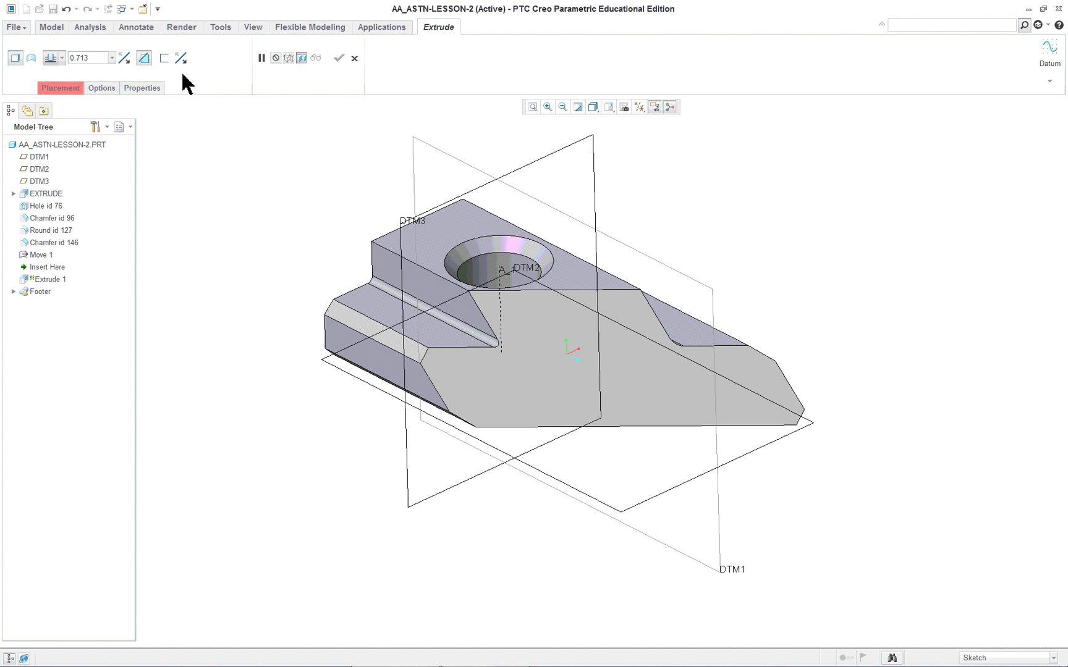
{"action": "left_click", "coordinate": [480, 186]}
{"action": "right_click", "coordinate": [326, 219]}
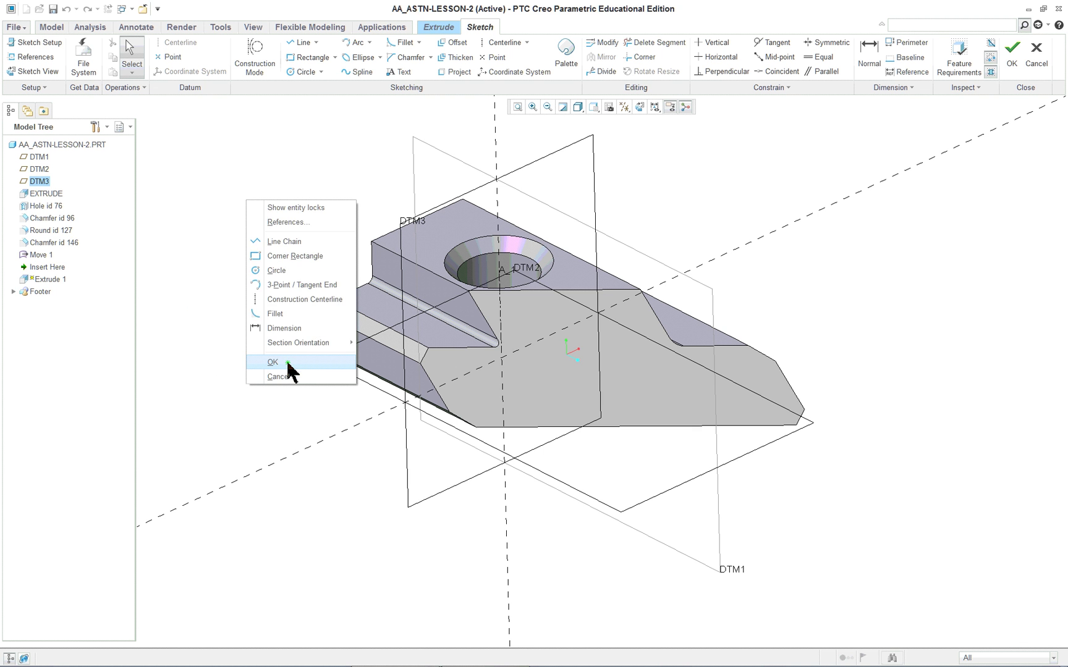
{"action": "left_click", "coordinate": [288, 363]}
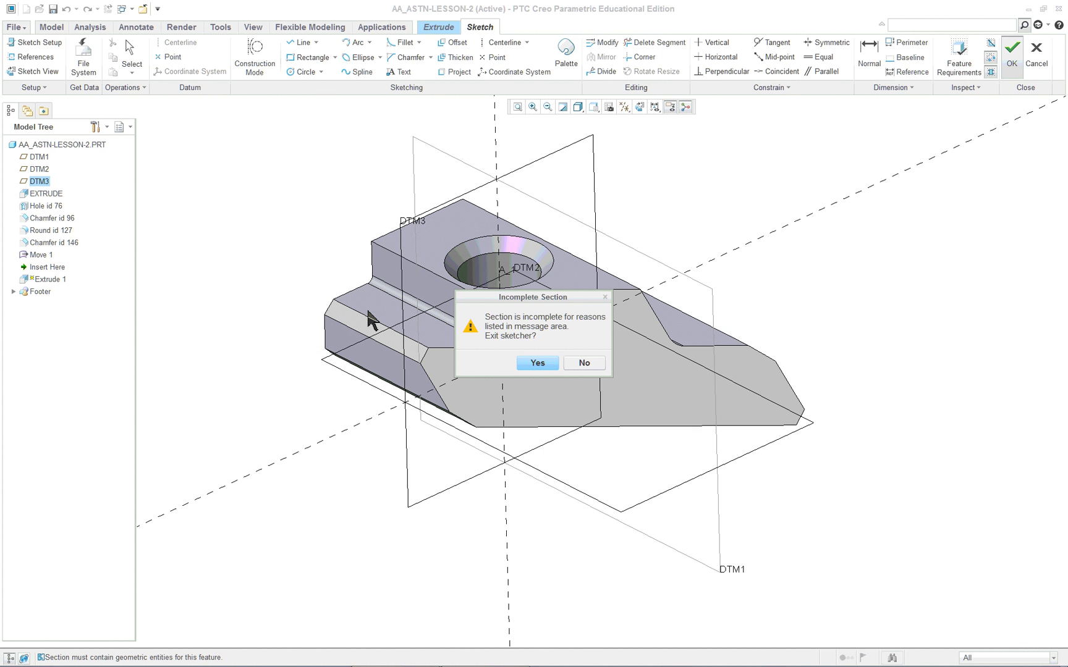
{"action": "left_click", "coordinate": [591, 367]}
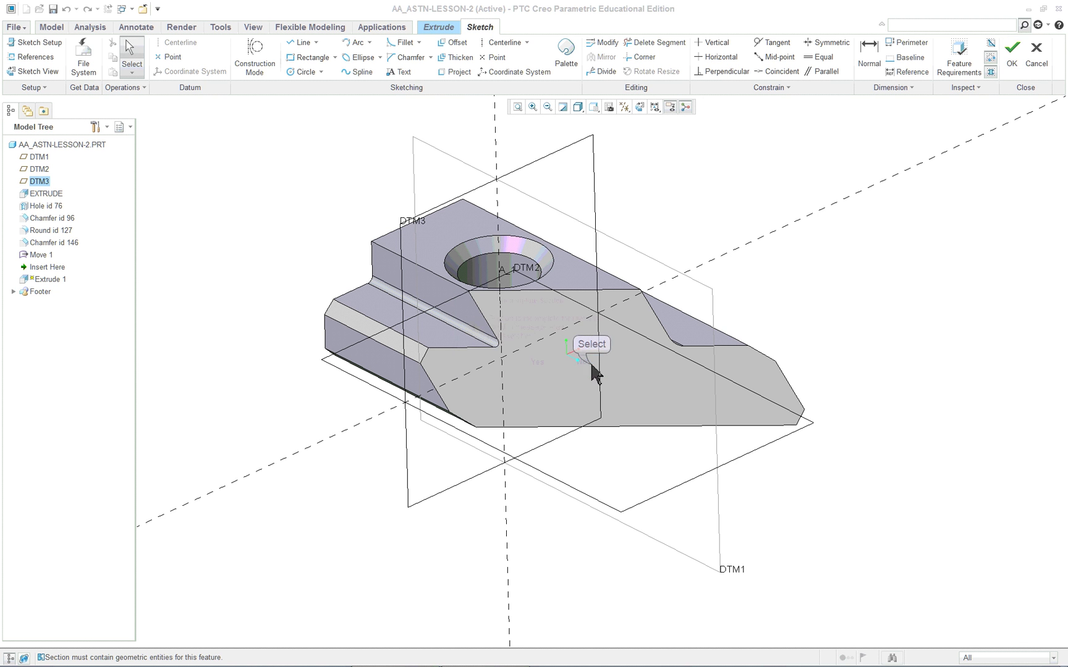
{"action": "left_click", "coordinate": [1035, 53]}
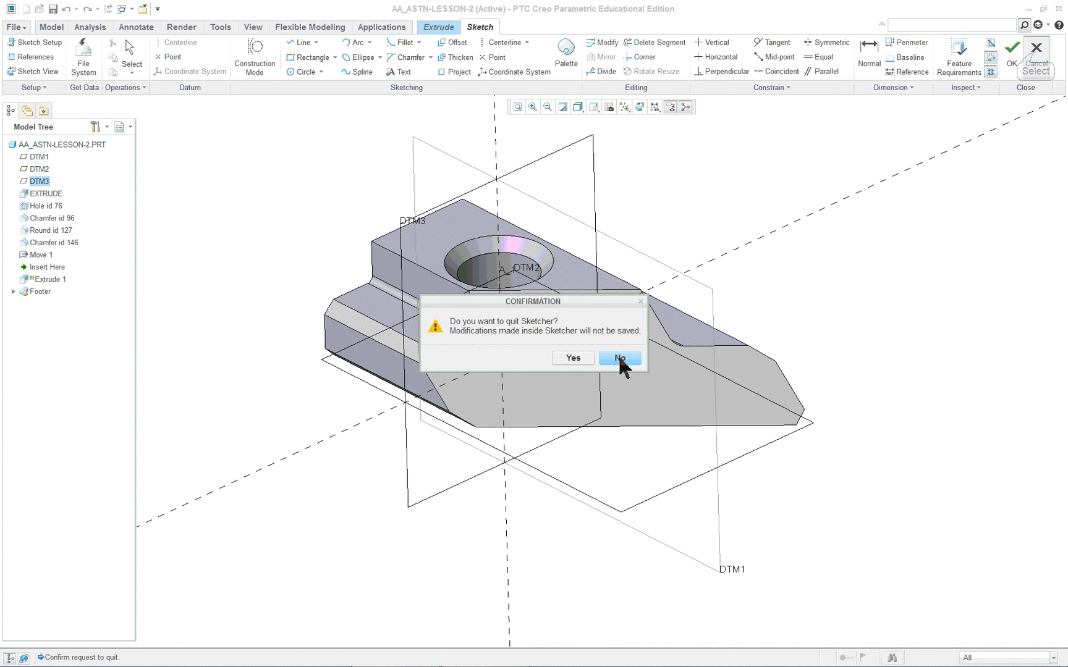
{"action": "left_click", "coordinate": [574, 360]}
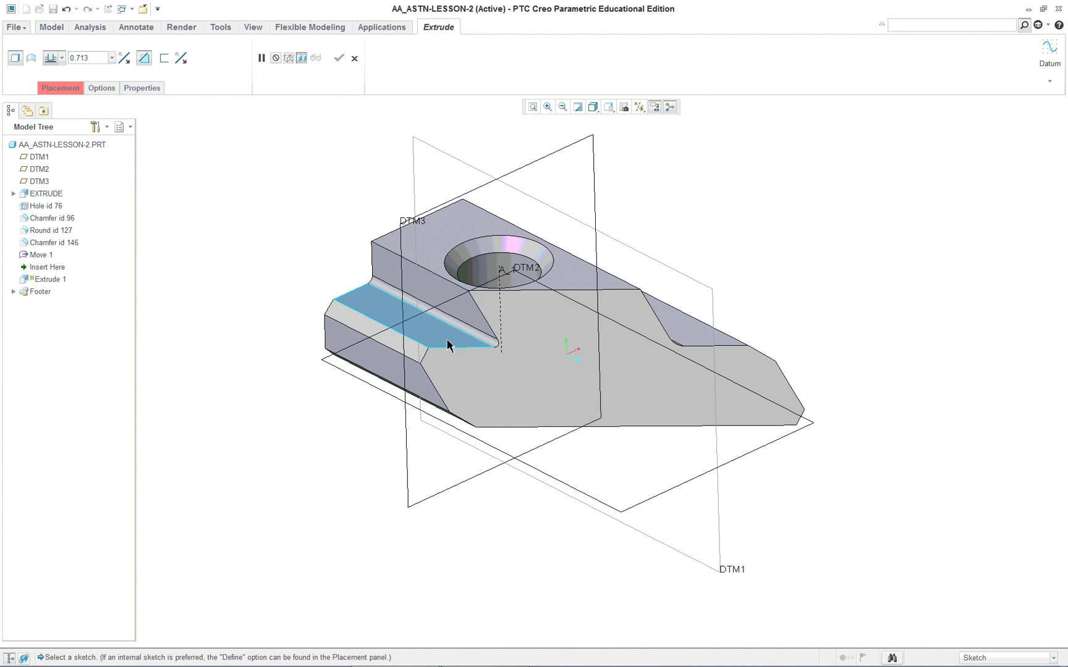
{"action": "left_click", "coordinate": [354, 58]}
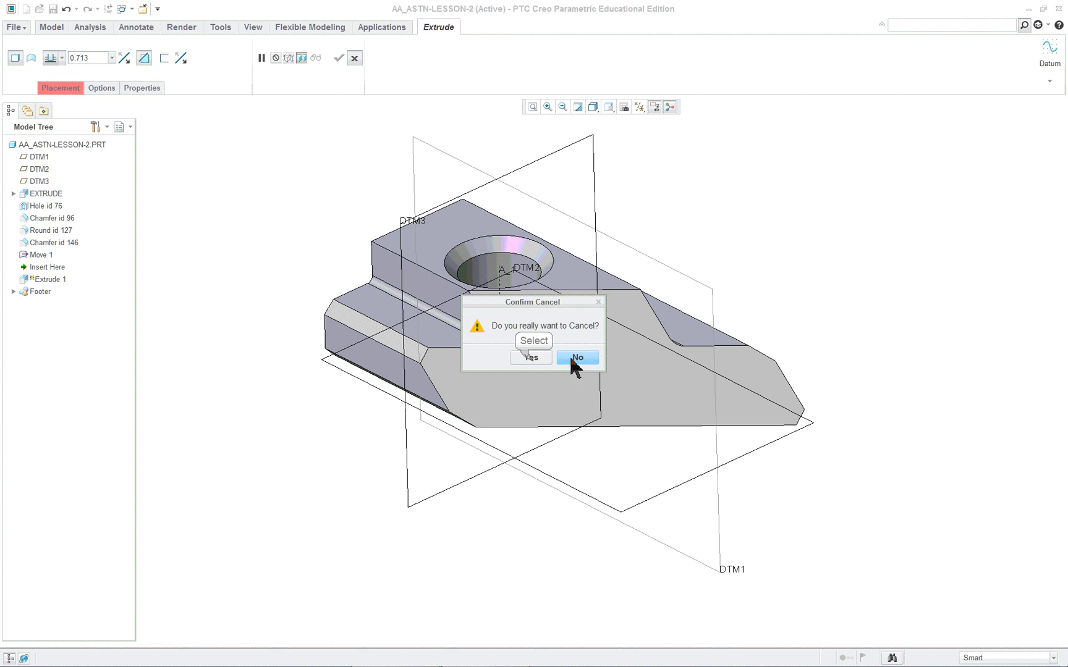
{"action": "left_click", "coordinate": [532, 358]}
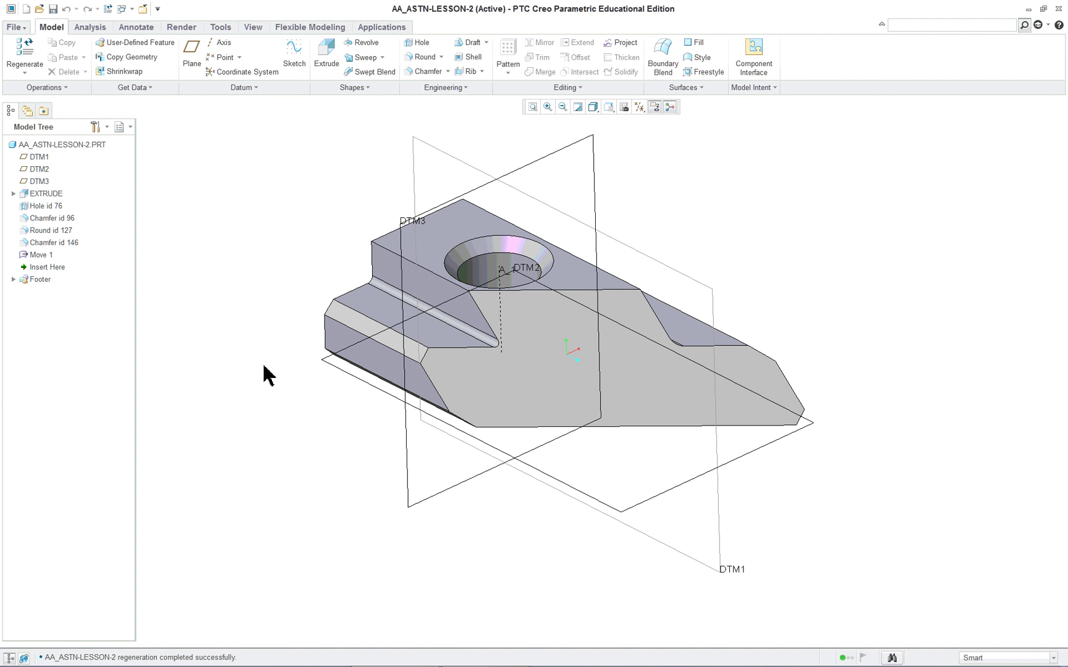
Consult the next page of the lesson PDF and add View Normal, Reorient, Plane, Axis, Point and Csys Display to Creo Parametric's graphics toolbar
{"action": "key", "text": "alt+Tab"}
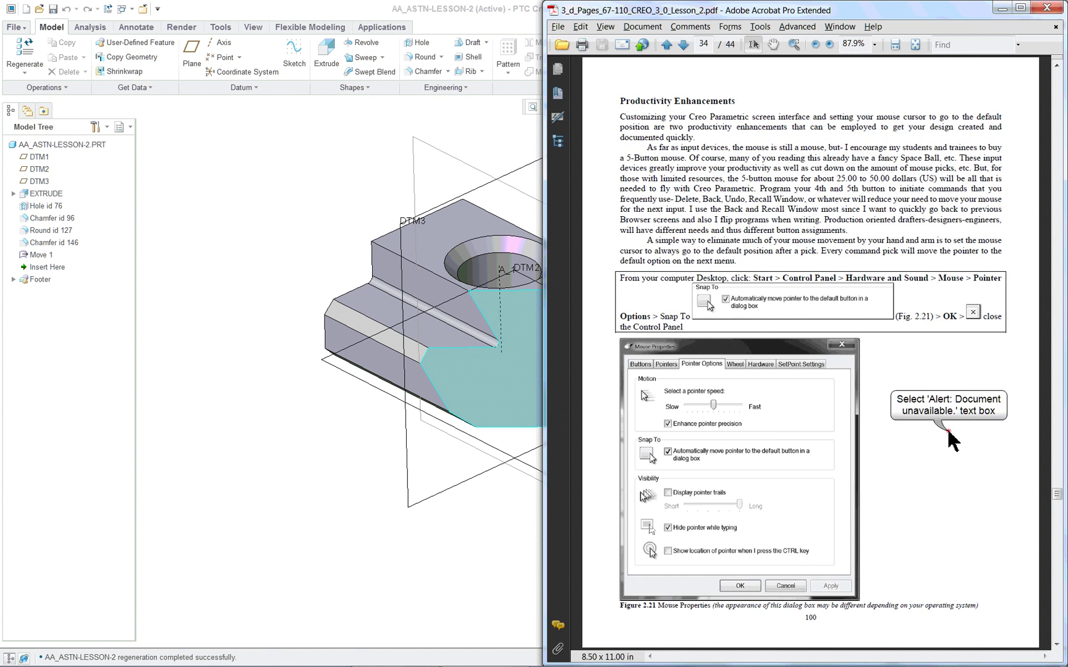
{"action": "key", "text": "Page_Down"}
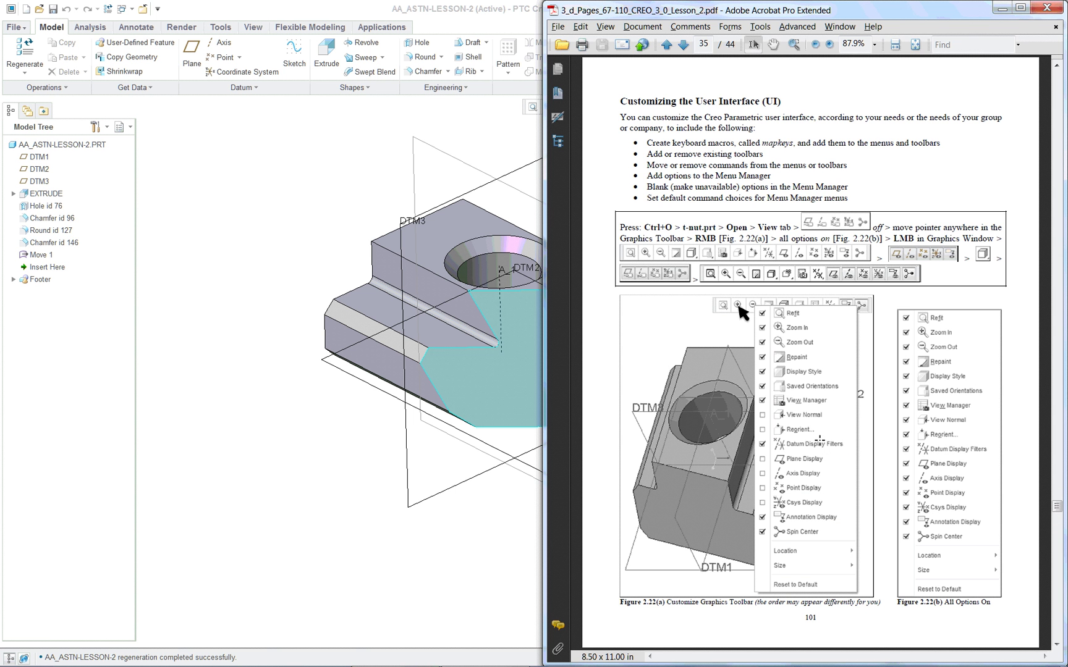
{"action": "left_click", "coordinate": [253, 192]}
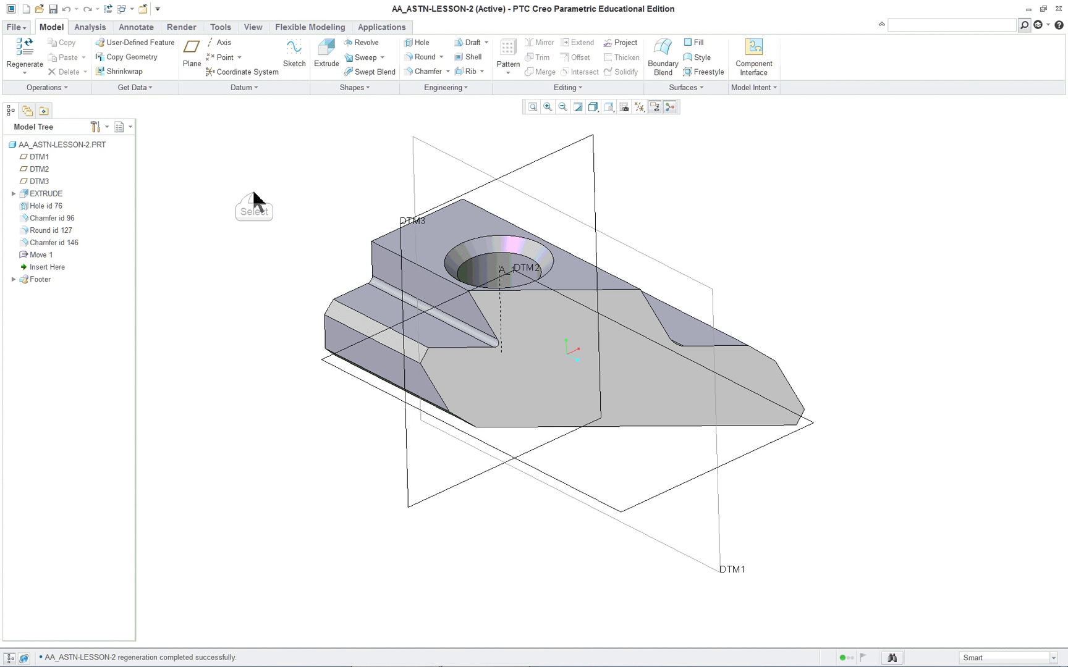
{"action": "right_click", "coordinate": [619, 109]}
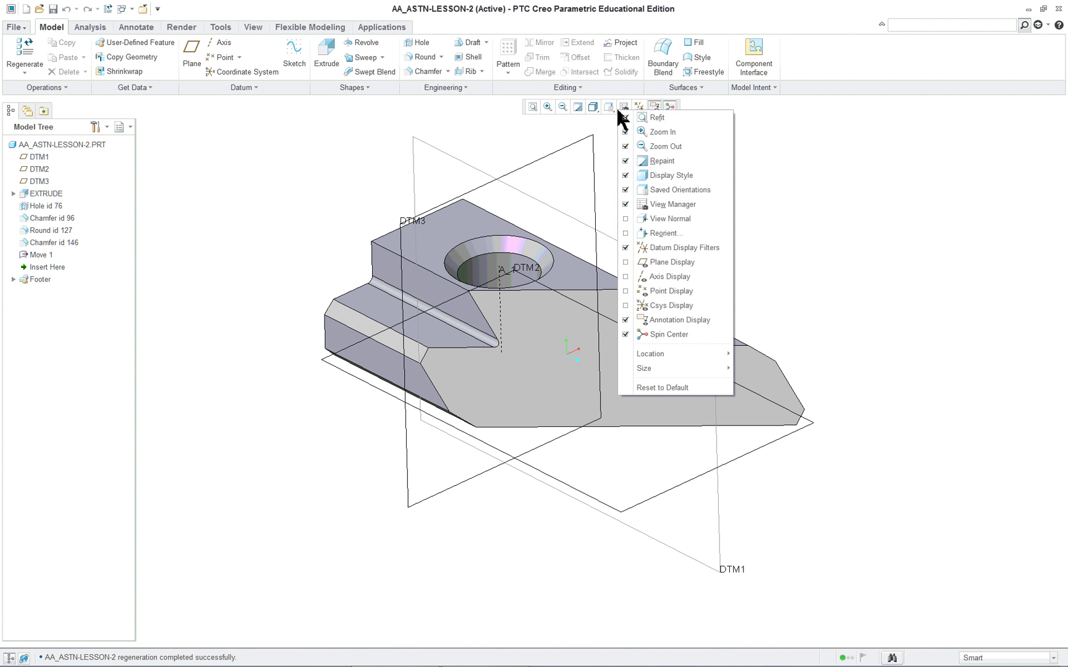
{"action": "left_click", "coordinate": [667, 219]}
{"action": "left_click", "coordinate": [668, 233]}
{"action": "left_click", "coordinate": [665, 262]}
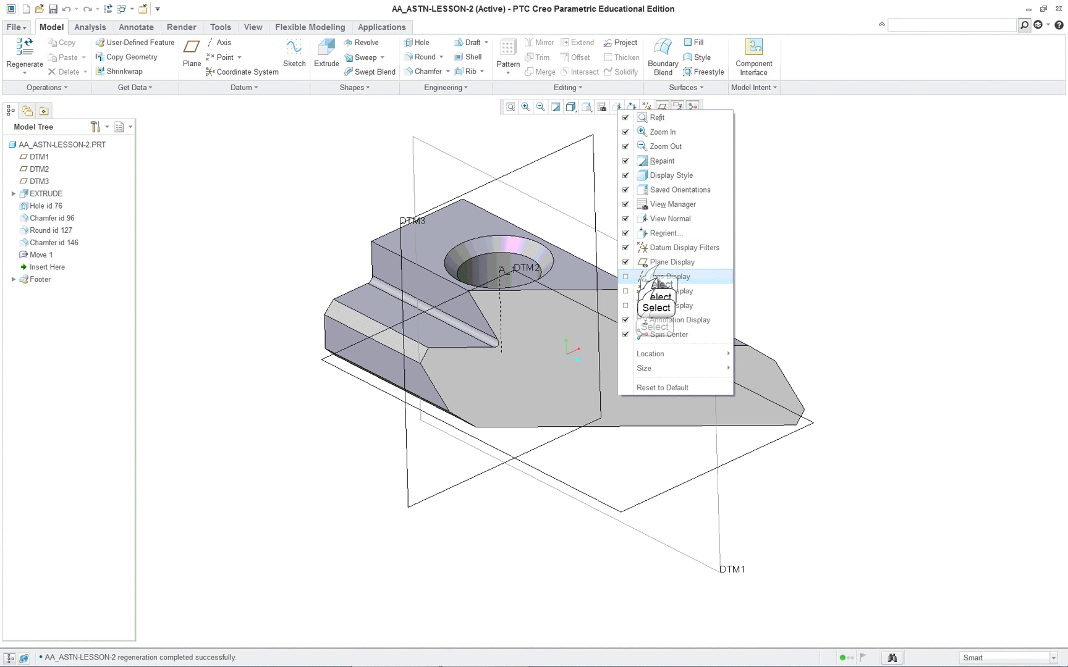
{"action": "left_click", "coordinate": [661, 276]}
{"action": "left_click", "coordinate": [658, 291]}
{"action": "left_click", "coordinate": [655, 306]}
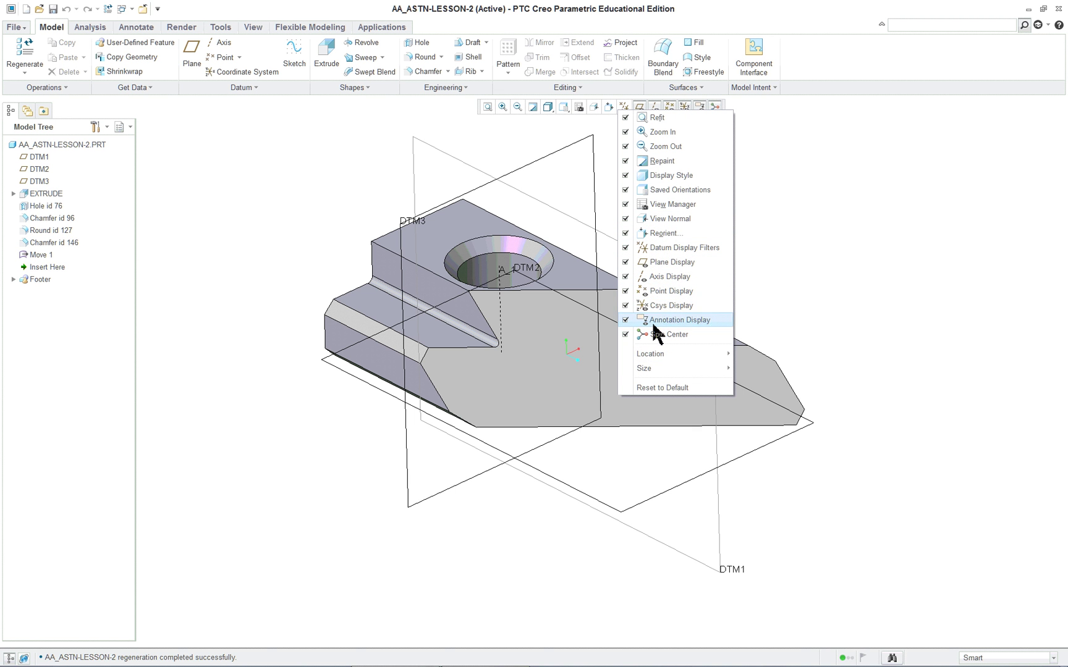
Relocate the graphics toolbar with Show on the Right and restore it with Show on the Top
{"action": "mouse_move", "coordinate": [670, 354]}
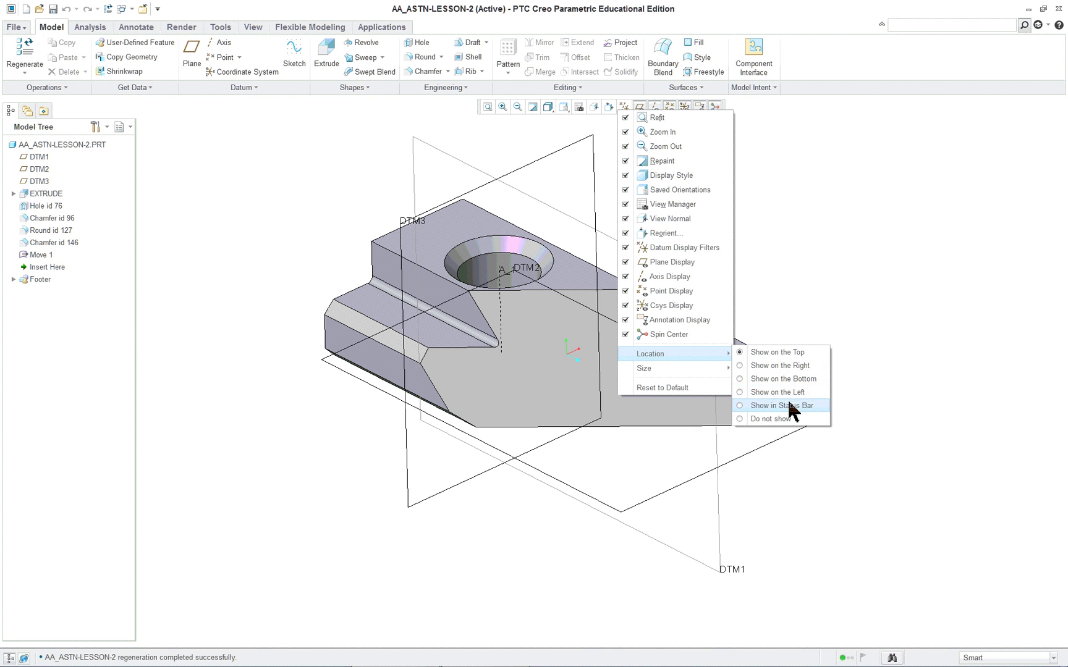
{"action": "left_click", "coordinate": [793, 367]}
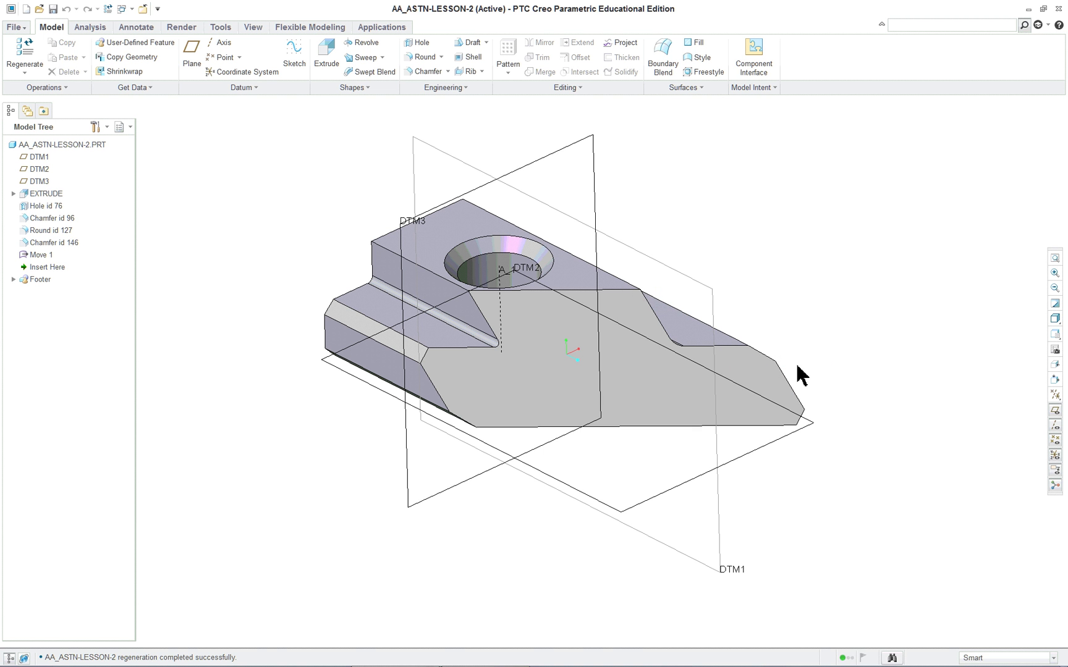
{"action": "right_click", "coordinate": [1055, 309]}
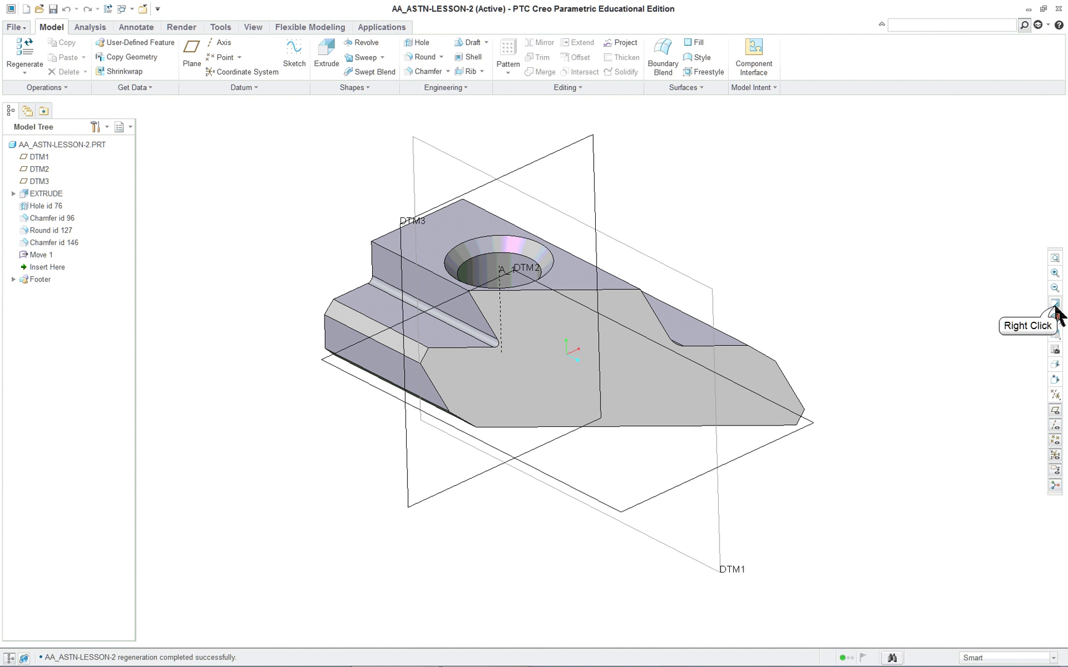
{"action": "left_click", "coordinate": [971, 550]}
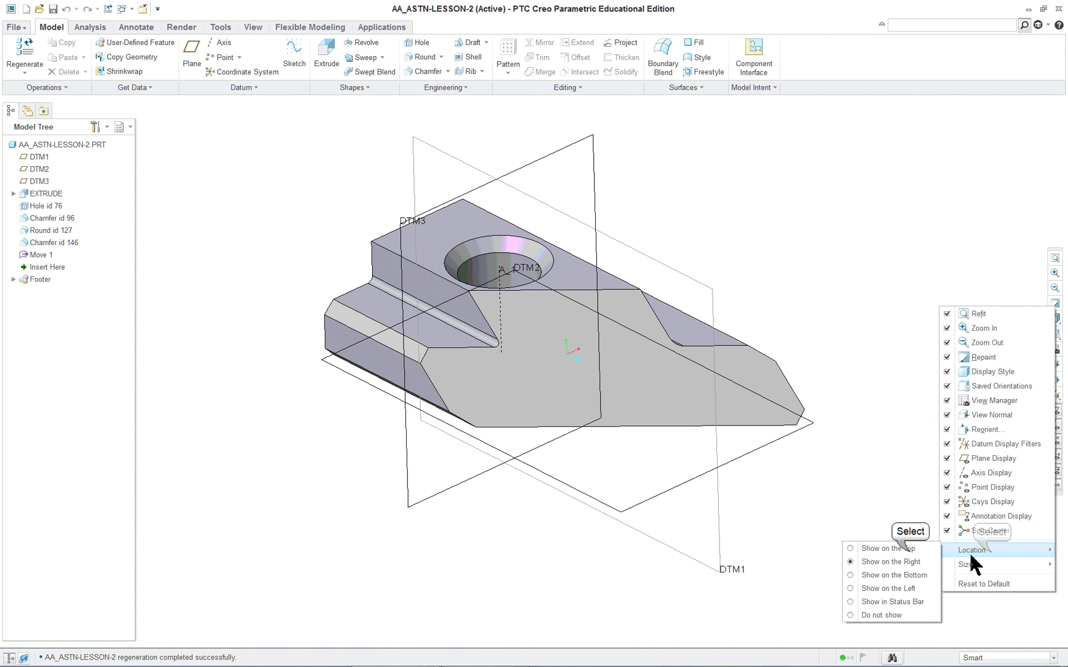
{"action": "left_click", "coordinate": [908, 549]}
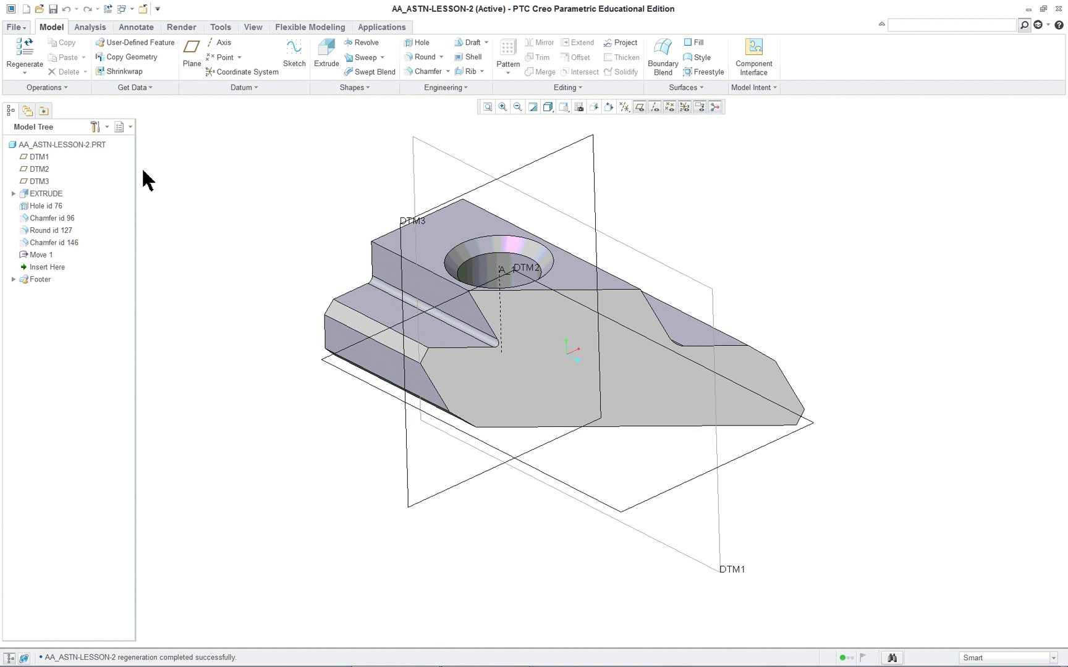
Open the Quick Access Toolbar customization, list All Commands and add Erase Not Displayed after New
{"action": "right_click", "coordinate": [87, 11]}
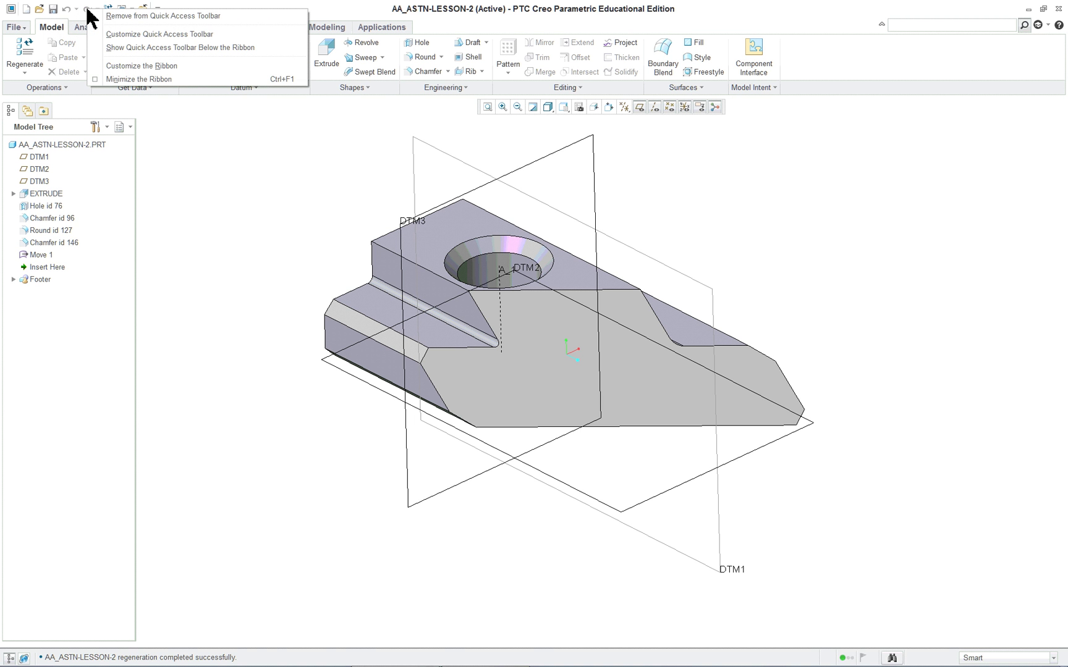
{"action": "left_click", "coordinate": [169, 36]}
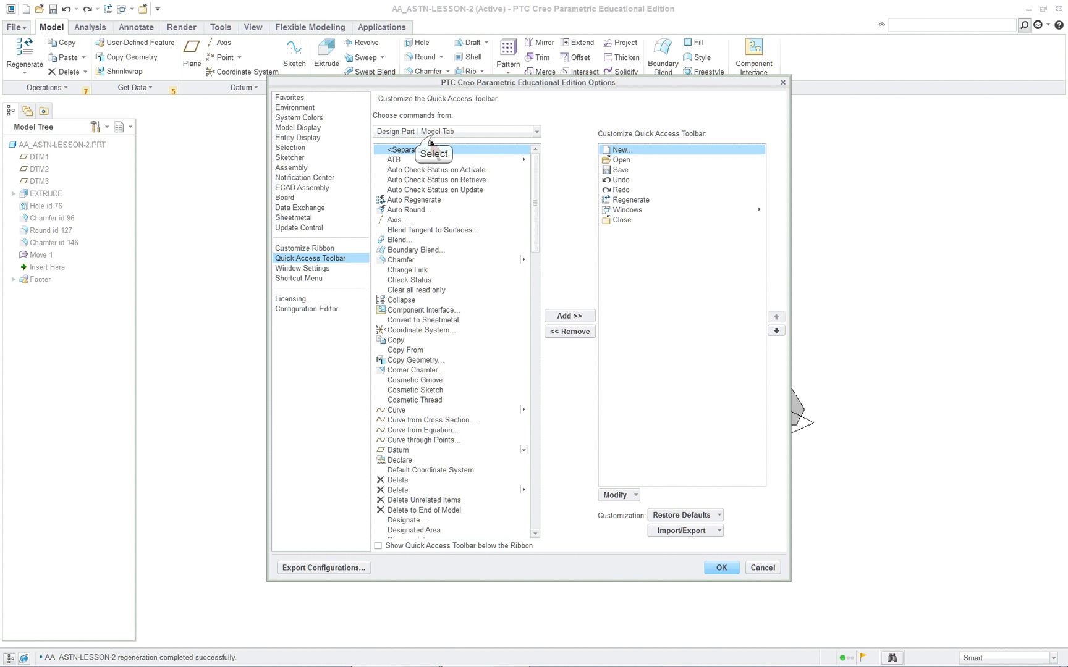
{"action": "left_click", "coordinate": [432, 132]}
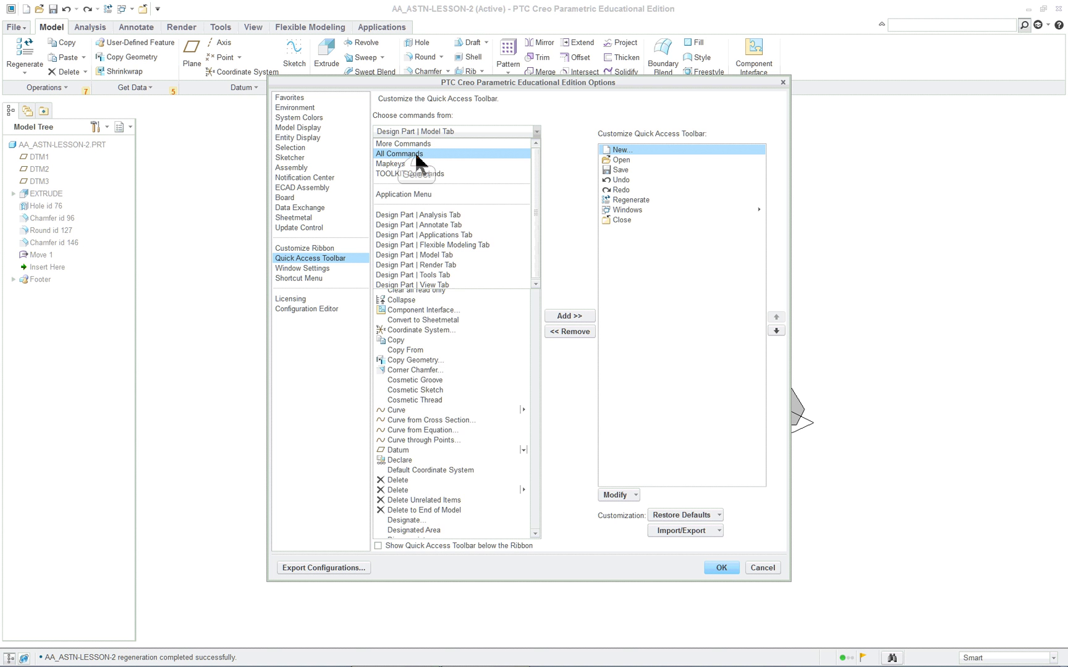
{"action": "left_click", "coordinate": [418, 154]}
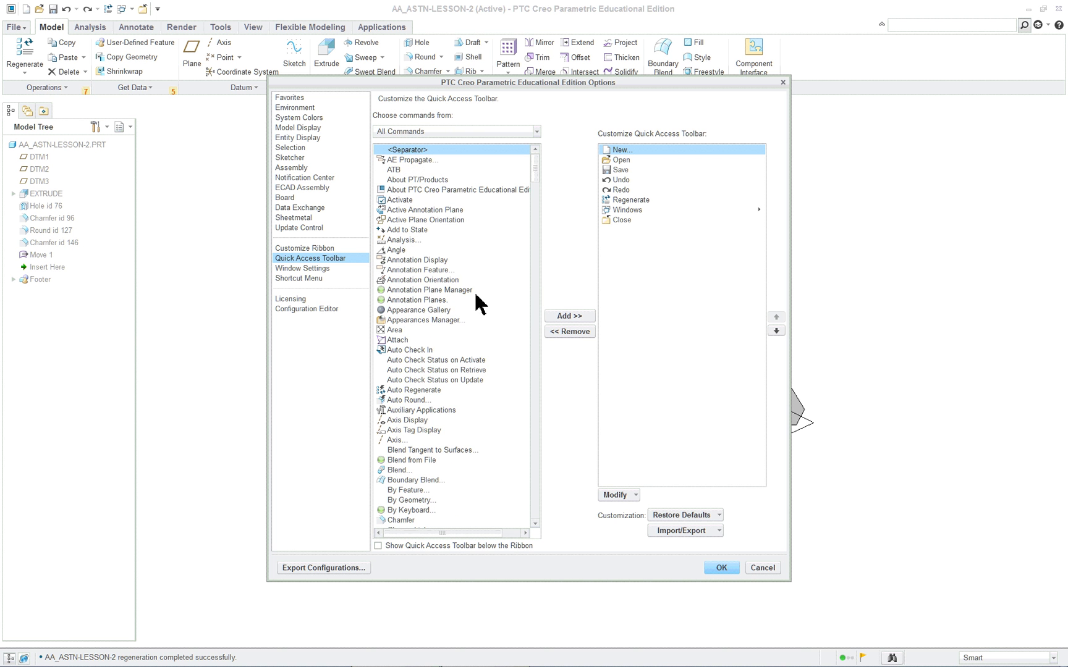
{"action": "scroll", "coordinate": [469, 333], "scroll_direction": "down", "scroll_amount": 6}
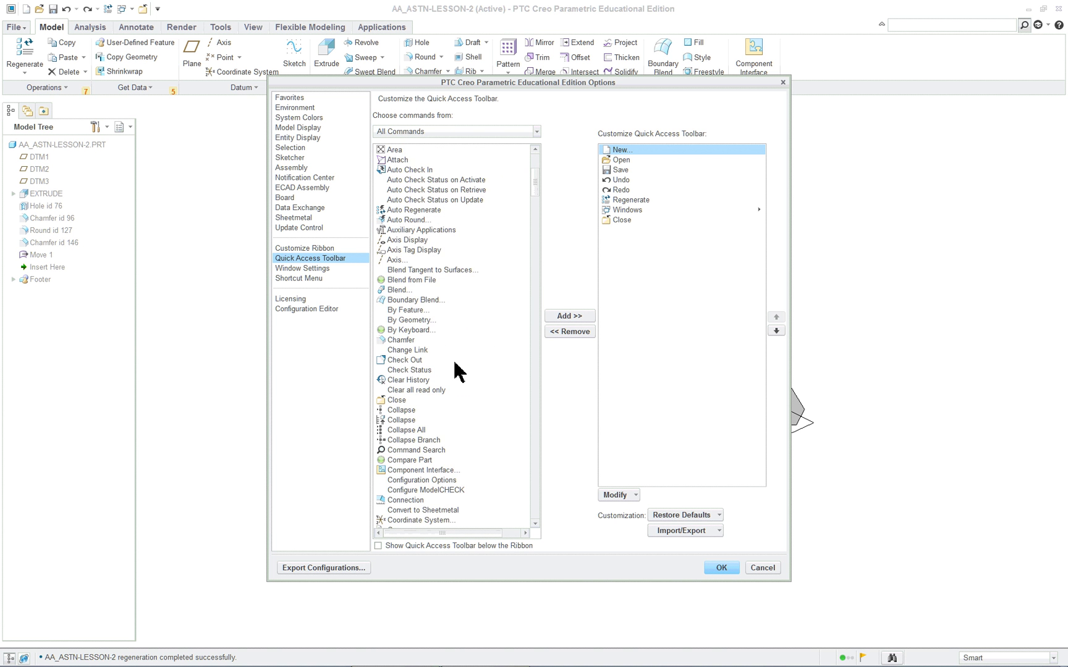
{"action": "scroll", "coordinate": [454, 363], "scroll_direction": "down", "scroll_amount": 15}
{"action": "scroll", "coordinate": [452, 371], "scroll_direction": "down", "scroll_amount": 4}
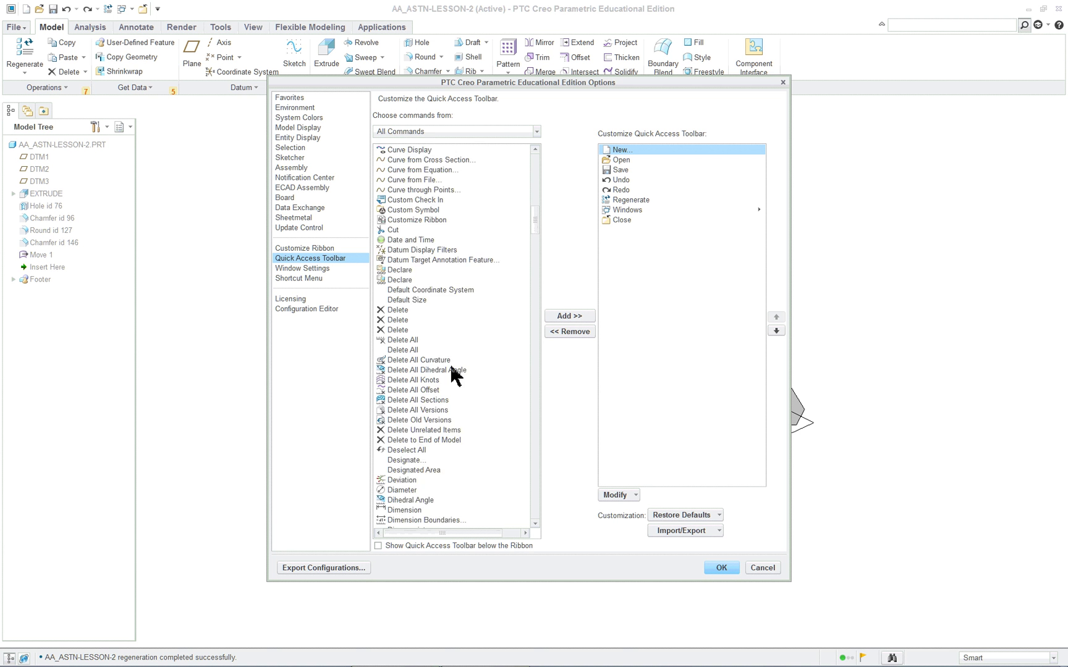
{"action": "scroll", "coordinate": [393, 422], "scroll_direction": "down", "scroll_amount": 6}
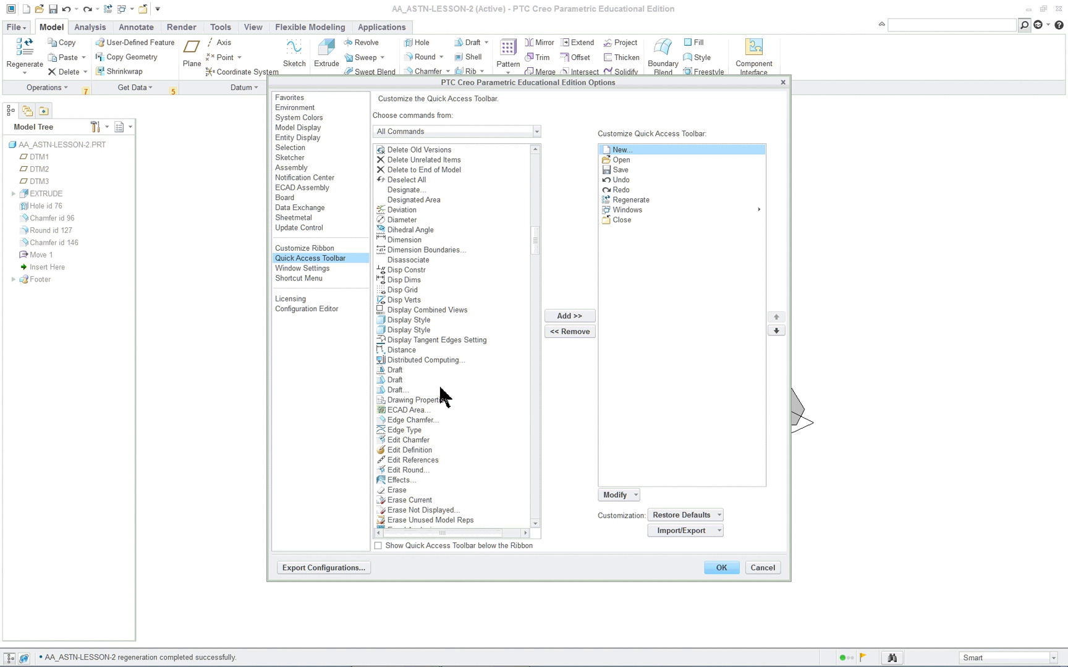
{"action": "scroll", "coordinate": [441, 389], "scroll_direction": "down", "scroll_amount": 5}
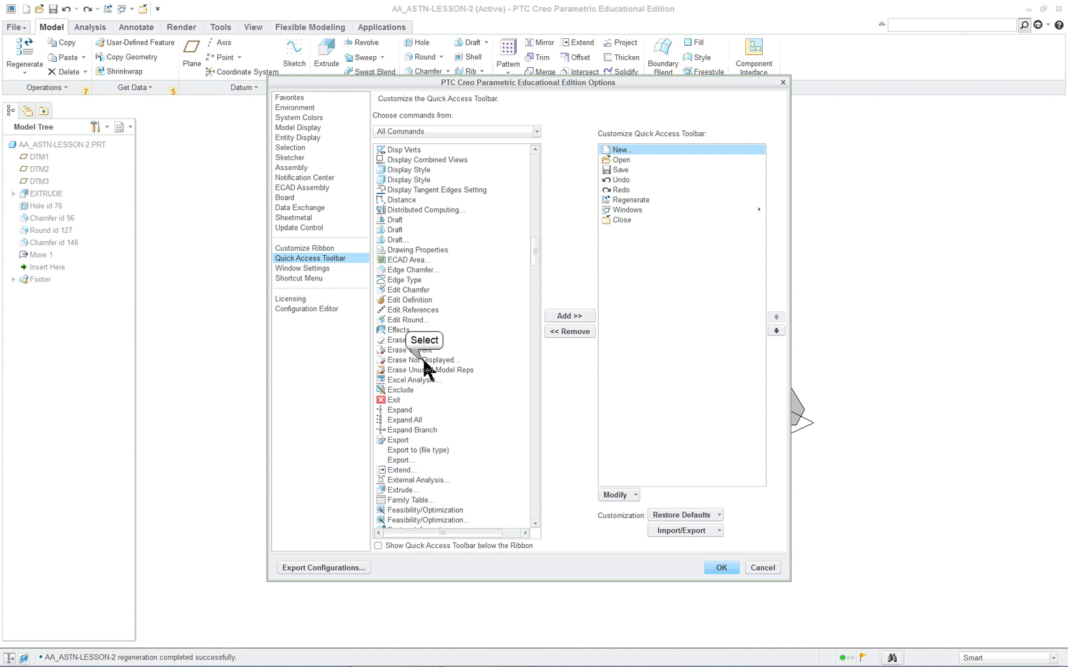
{"action": "left_click", "coordinate": [424, 361]}
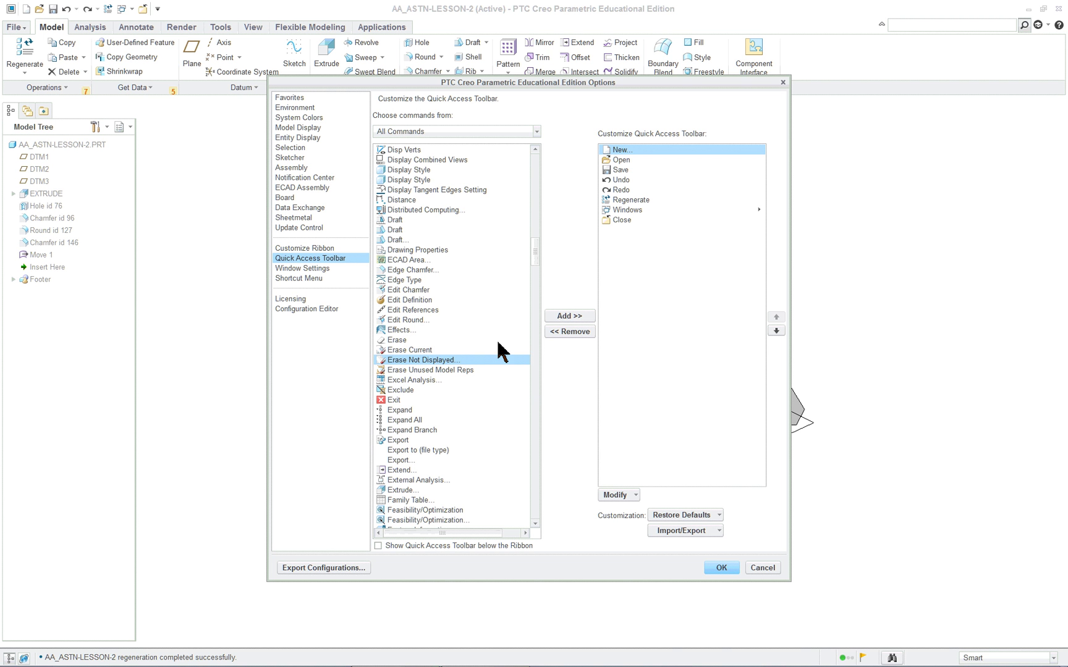
{"action": "left_click", "coordinate": [569, 316]}
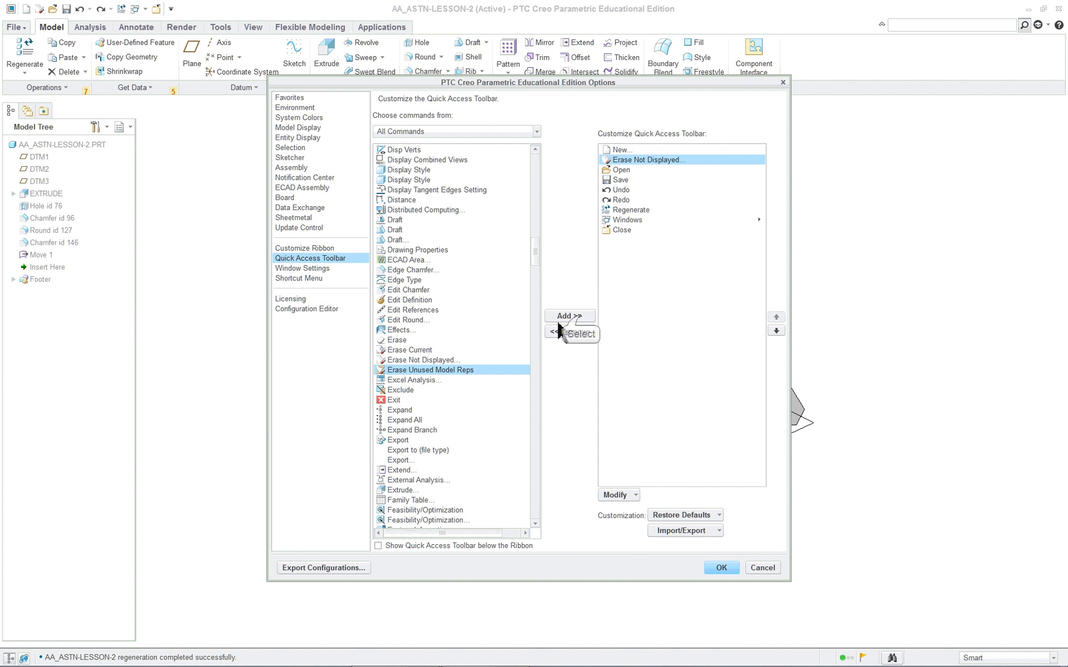
Add the Erase and Delete Old Versions commands to the Quick Access Toolbar and accept the customization
{"action": "left_click", "coordinate": [398, 340]}
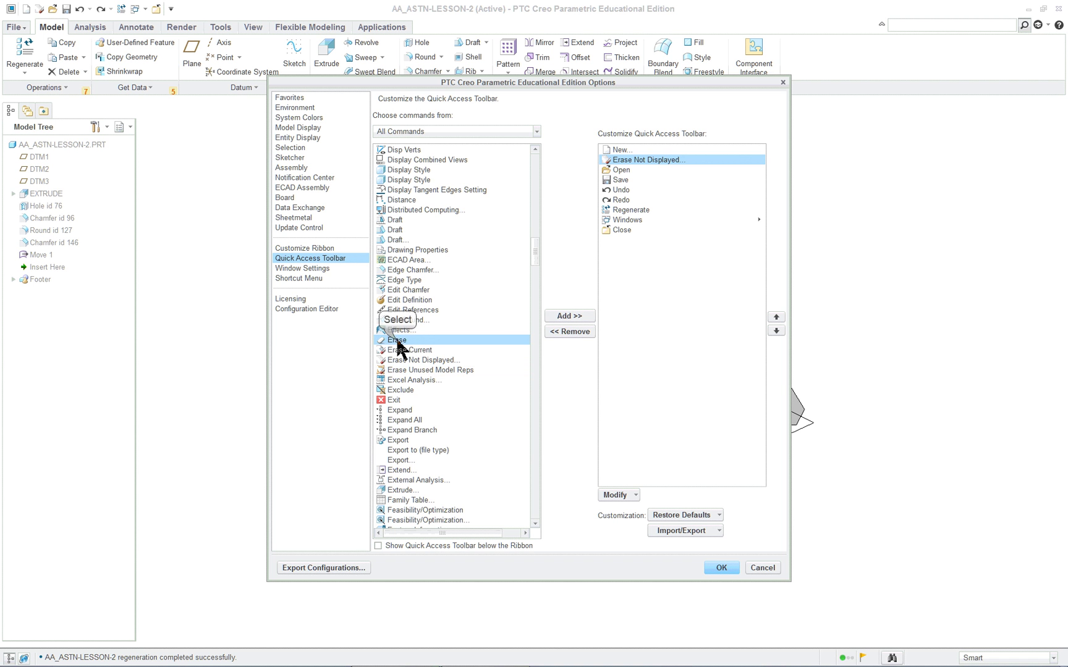
{"action": "left_click", "coordinate": [571, 317]}
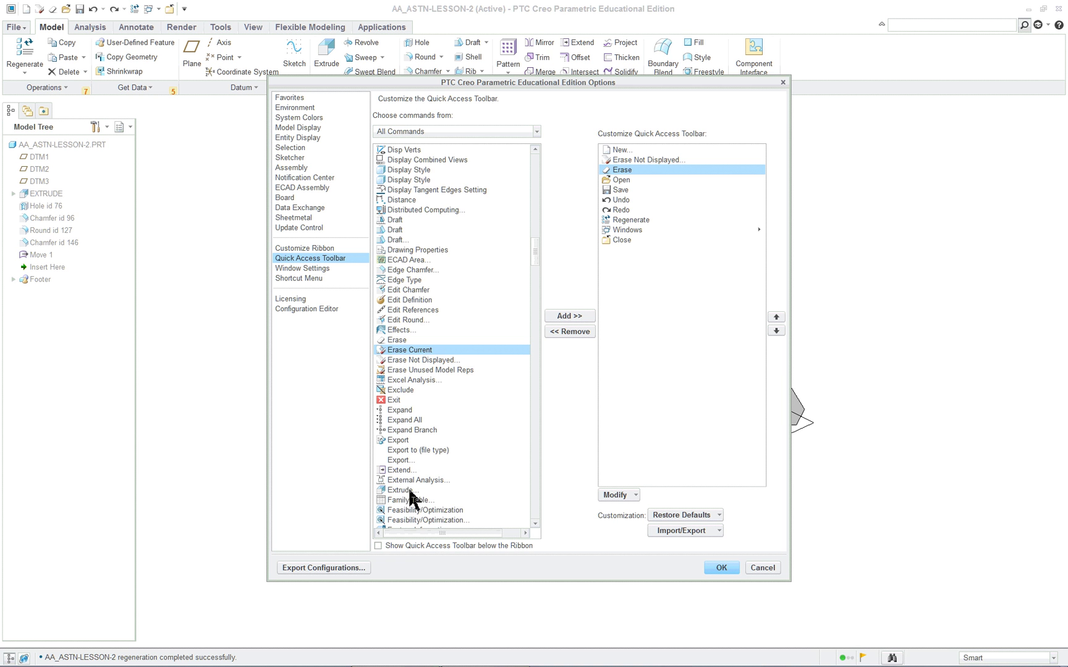
{"action": "scroll", "coordinate": [424, 381], "scroll_direction": "up", "scroll_amount": 4}
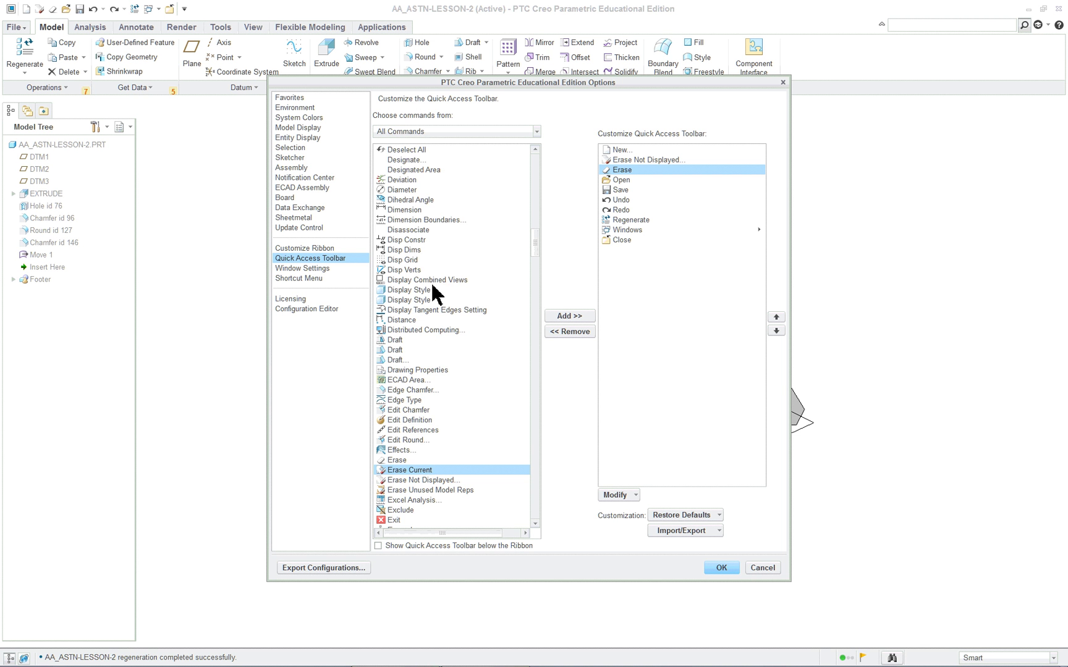
{"action": "scroll", "coordinate": [432, 296], "scroll_direction": "up", "scroll_amount": 6}
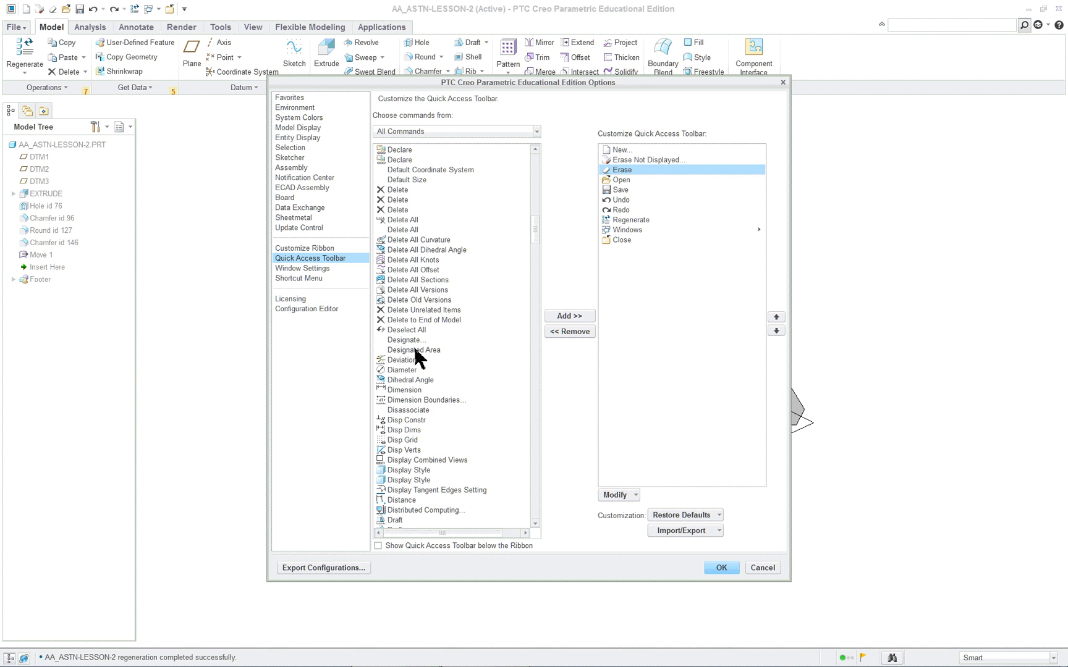
{"action": "left_click", "coordinate": [426, 299]}
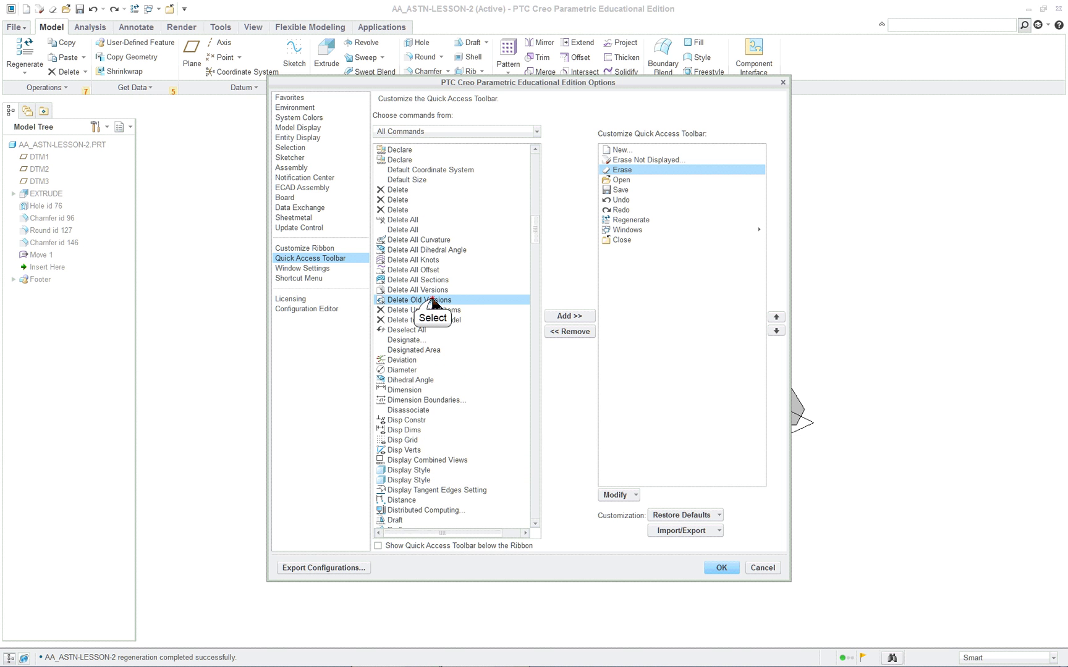
{"action": "left_click", "coordinate": [569, 317]}
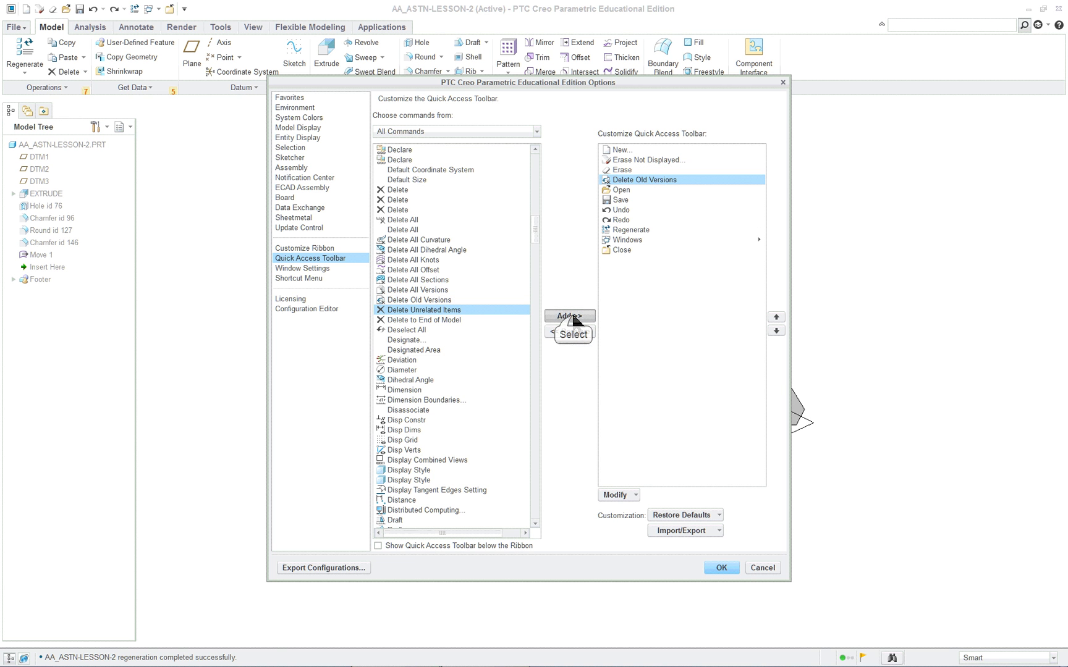
{"action": "left_click", "coordinate": [722, 568]}
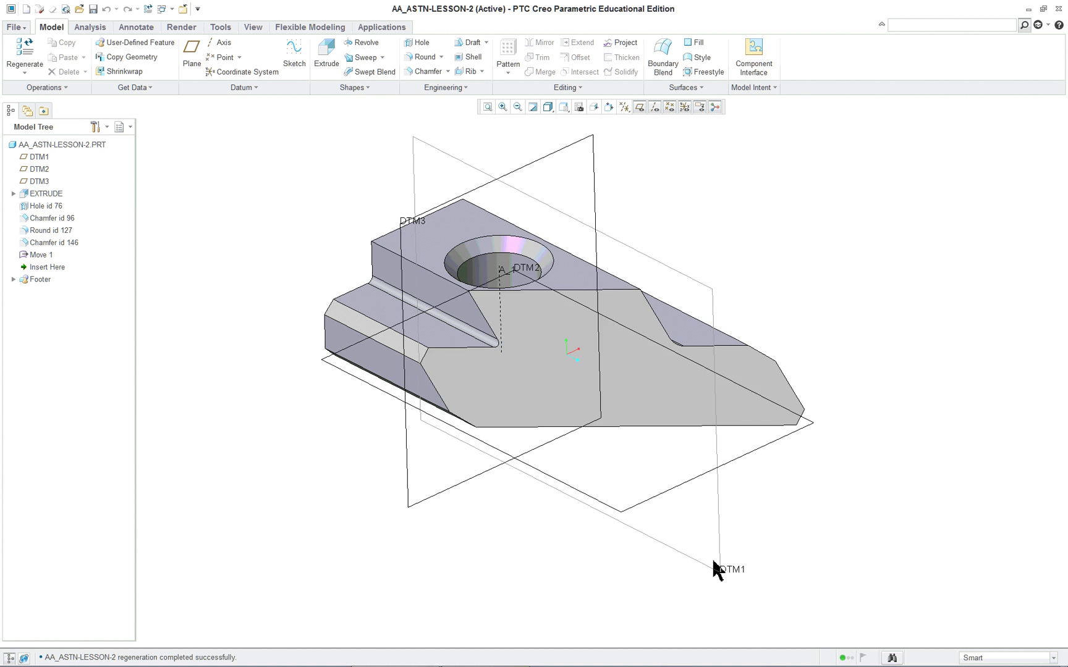
Hide the command label of the Point tool in the Datum group
{"action": "mouse_move", "coordinate": [317, 300]}
{"action": "middle_mouse_down"}
{"action": "mouse_move", "coordinate": [424, 276]}
{"action": "mouse_move", "coordinate": [326, 292]}
{"action": "middle_mouse_up"}
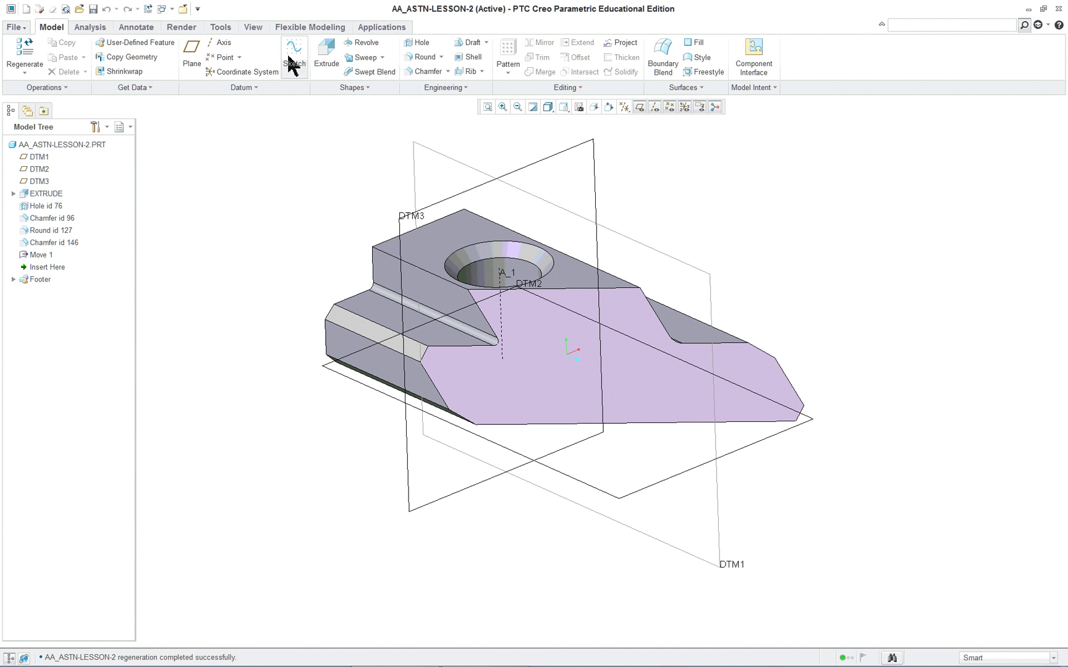
{"action": "right_click", "coordinate": [239, 63]}
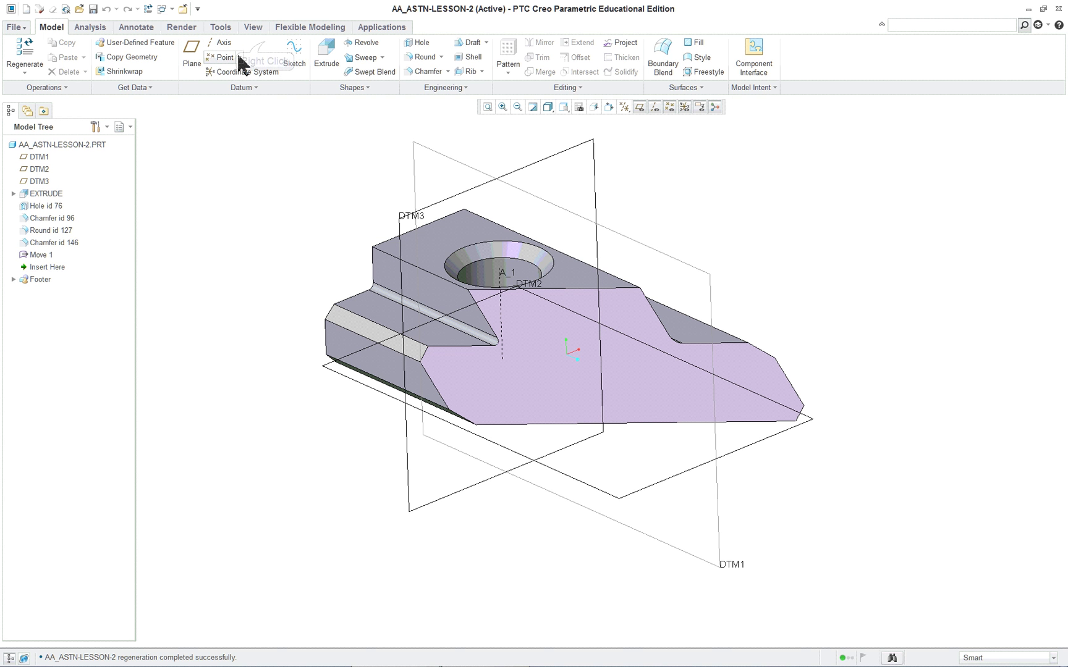
{"action": "left_click", "coordinate": [213, 152]}
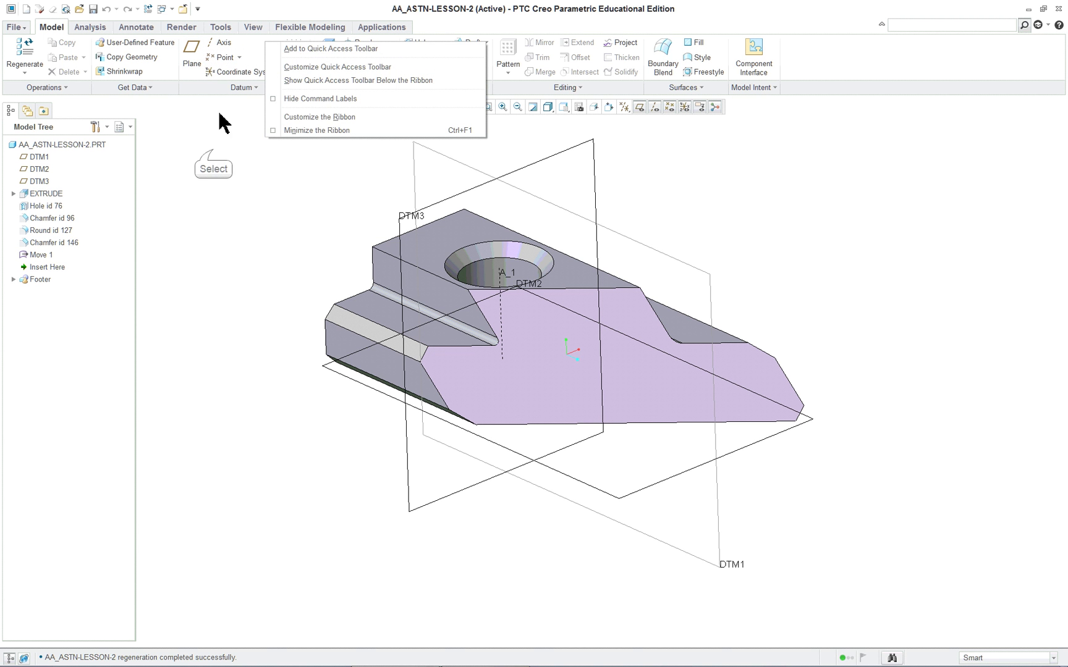
{"action": "right_click", "coordinate": [243, 55]}
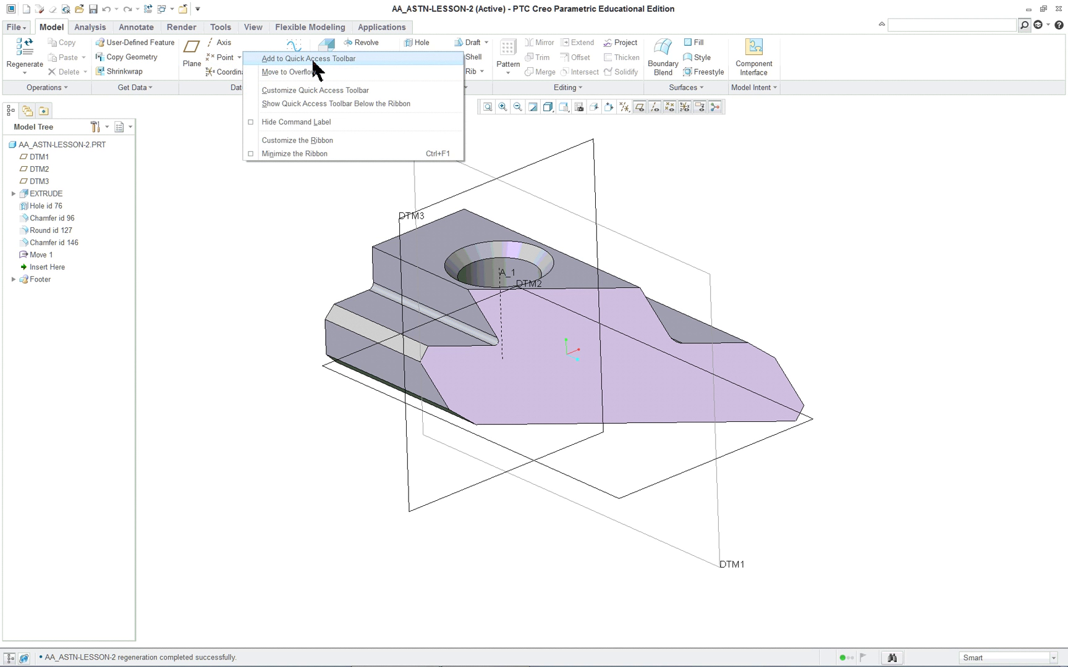
{"action": "left_click", "coordinate": [300, 123]}
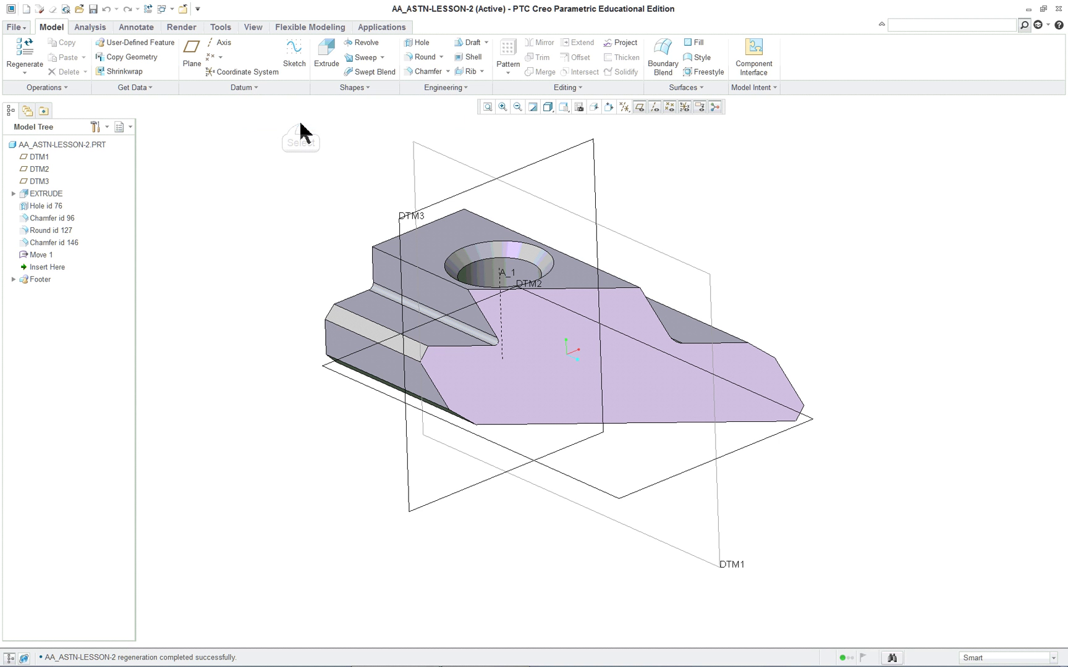
Hide all command labels on the Model tab and minimize the ribbon
{"action": "right_click", "coordinate": [256, 35]}
{"action": "left_click", "coordinate": [281, 90]}
{"action": "right_click", "coordinate": [443, 55]}
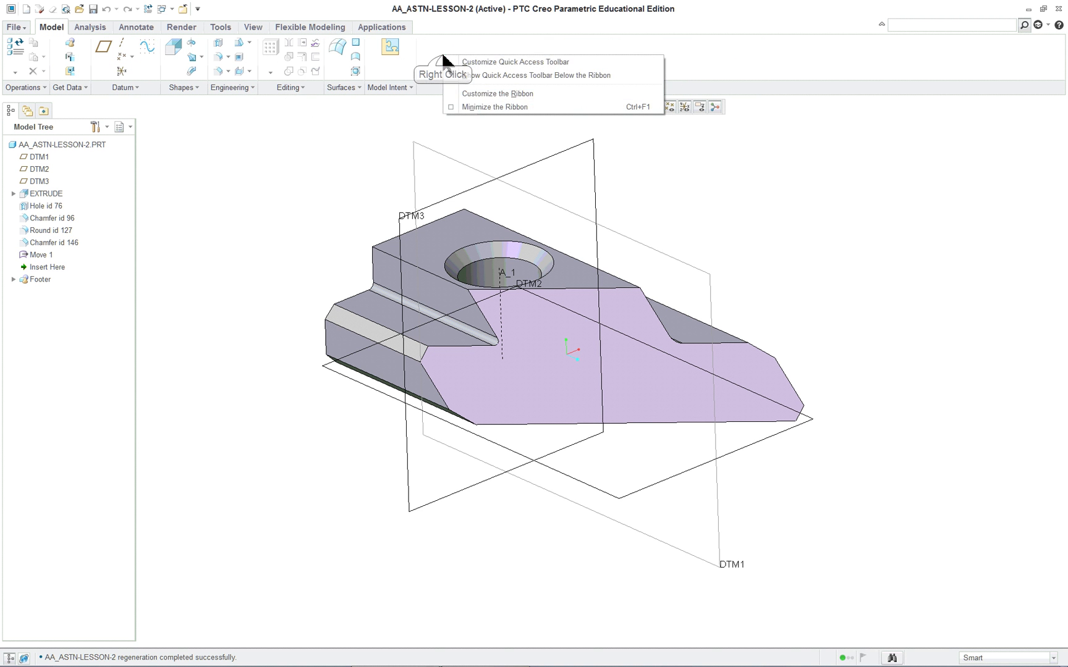
{"action": "left_click", "coordinate": [475, 107]}
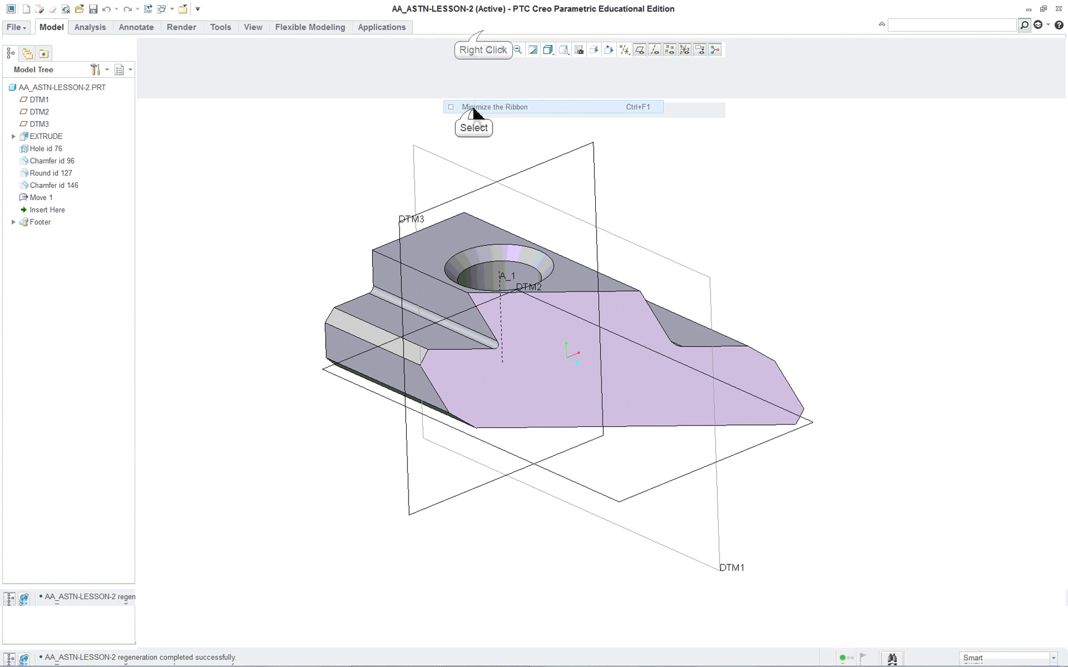
Restore the minimized ribbon and turn its command labels back on
{"action": "right_click", "coordinate": [478, 61]}
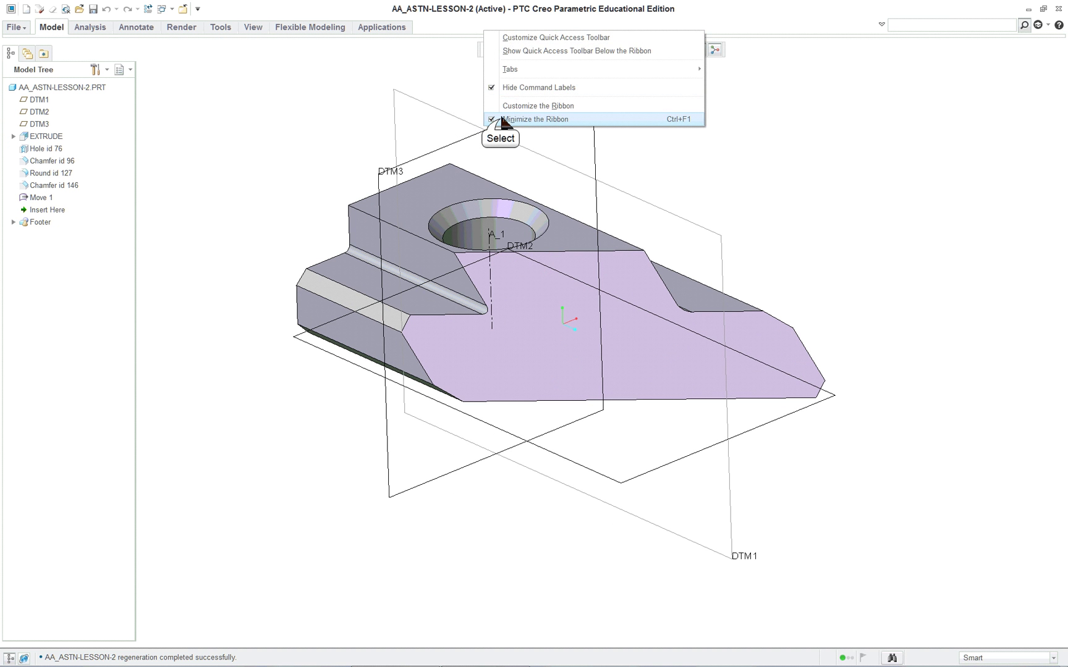
{"action": "left_click", "coordinate": [499, 120]}
{"action": "right_click", "coordinate": [461, 33]}
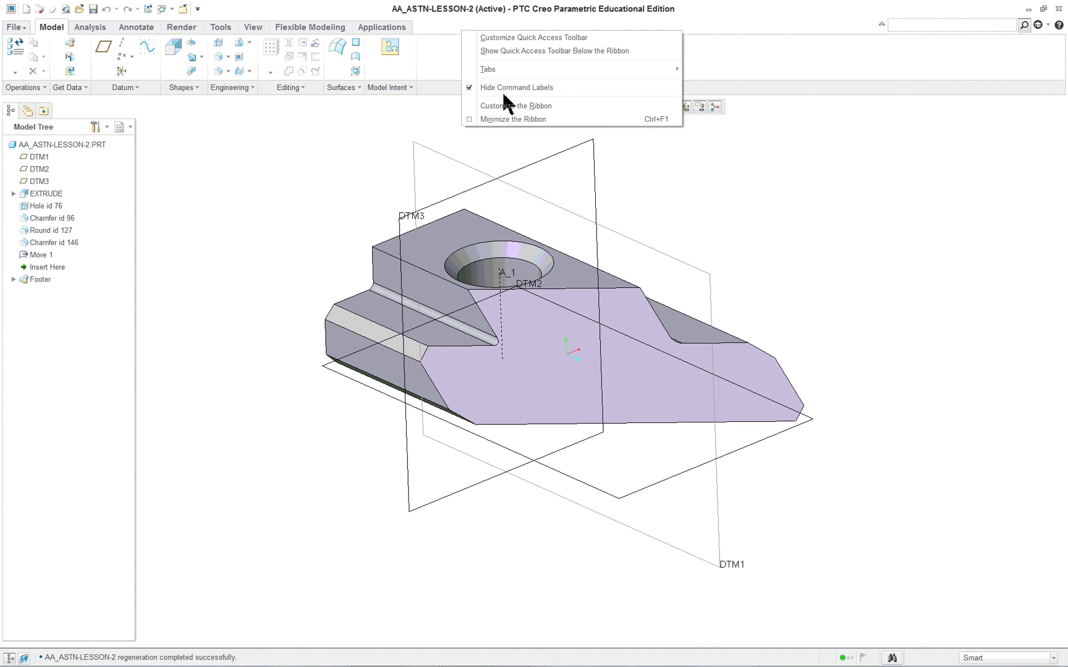
{"action": "left_click", "coordinate": [469, 89]}
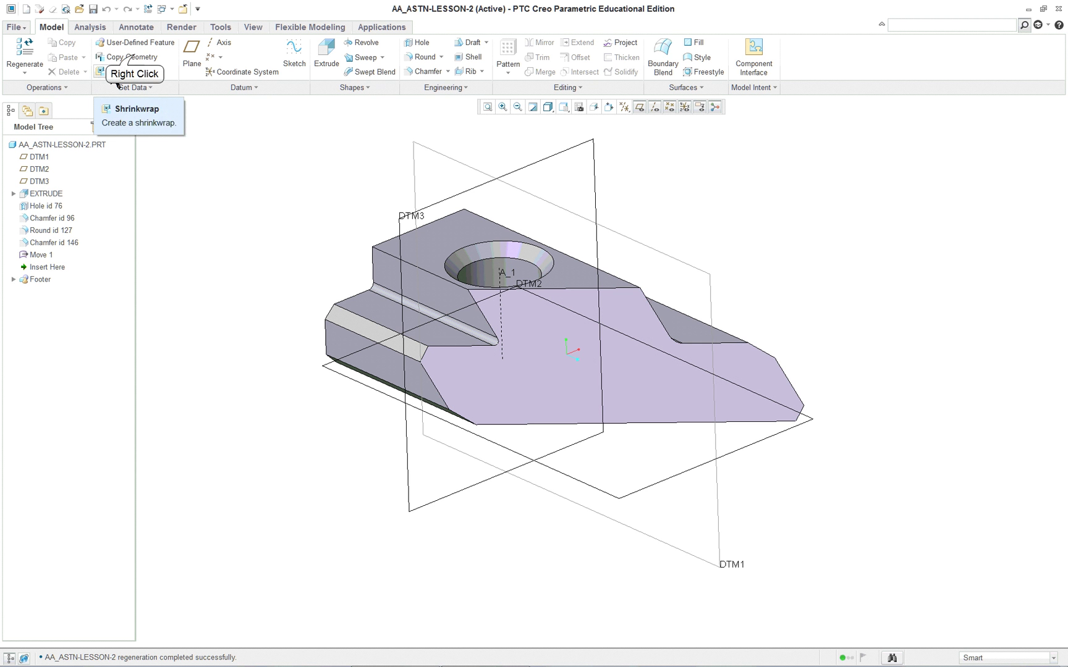
Open the ribbon customization options and add a new custom tab under Main Tabs
{"action": "right_click", "coordinate": [134, 55]}
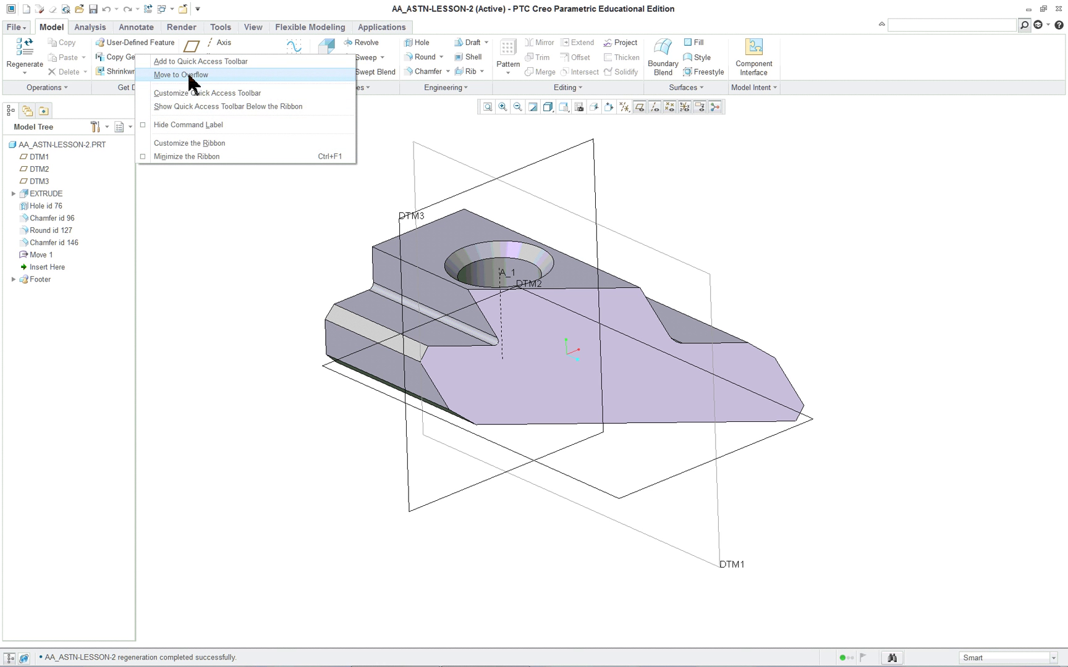
{"action": "left_click", "coordinate": [182, 145]}
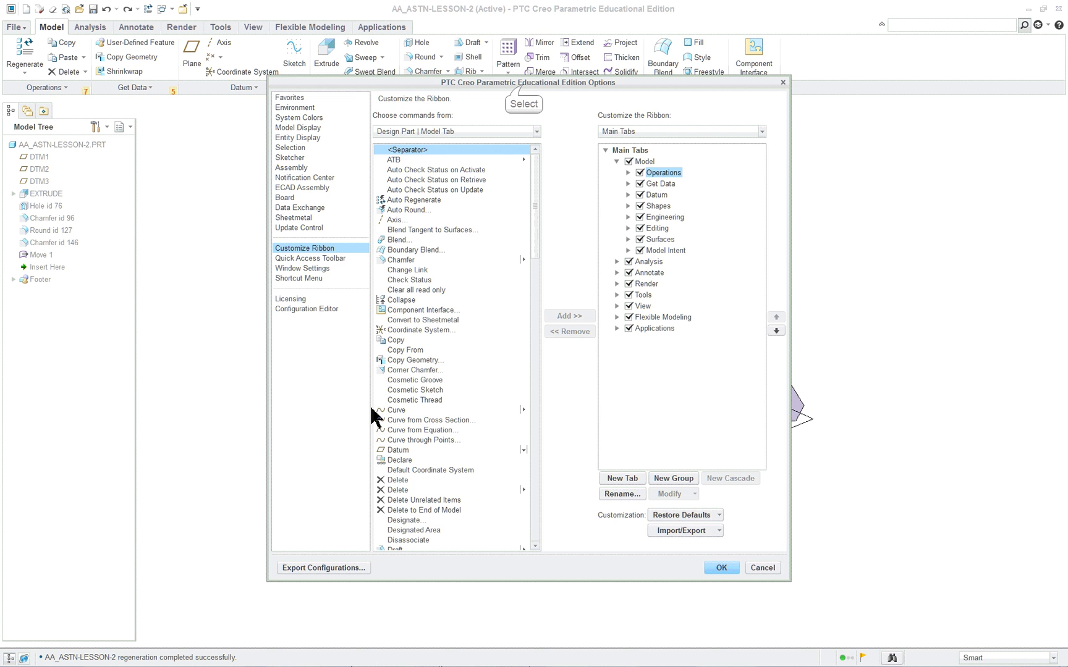
{"action": "left_click_drag", "start_coordinate": [522, 84], "coordinate": [492, 116]}
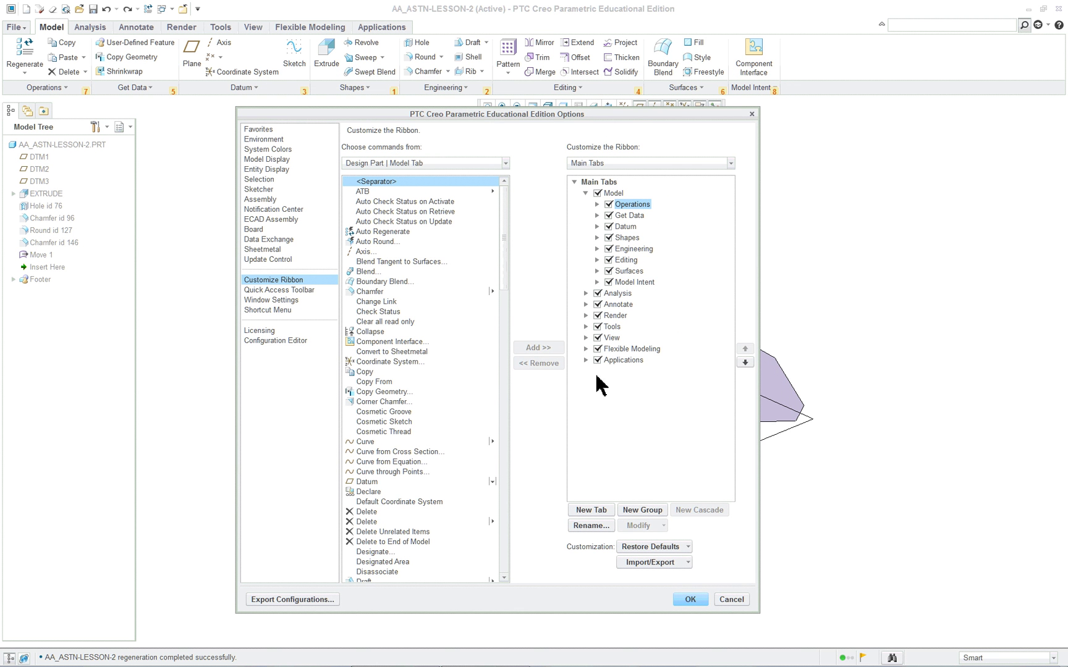
{"action": "left_click", "coordinate": [611, 182]}
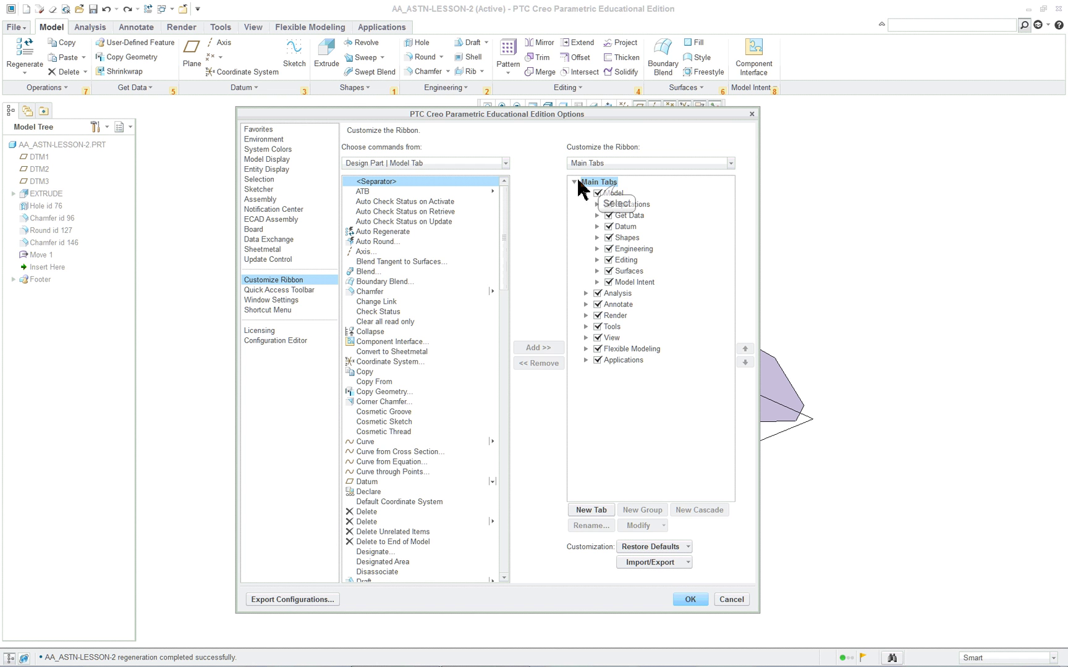
{"action": "left_click", "coordinate": [592, 511]}
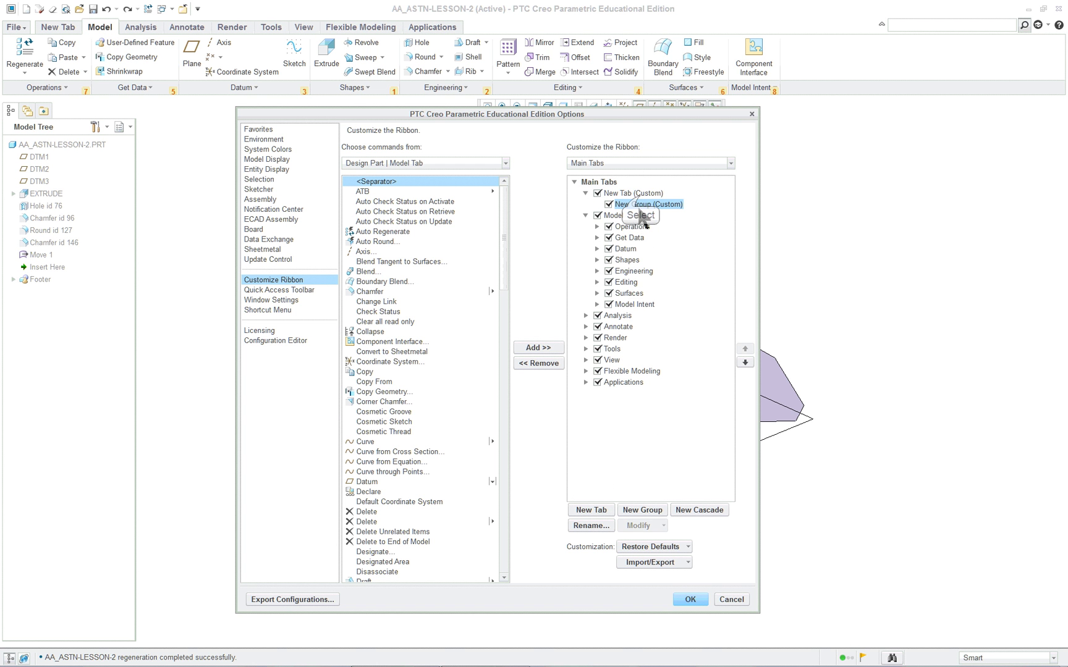
Rename the new custom ribbon tab as Production
{"action": "left_click", "coordinate": [640, 195]}
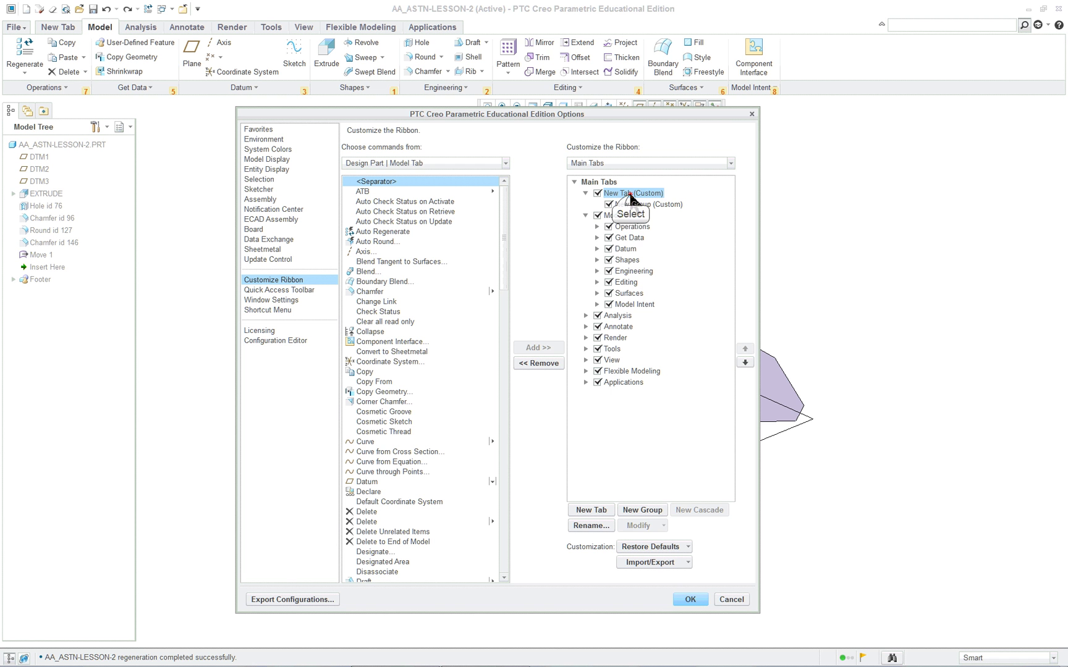
{"action": "right_click", "coordinate": [631, 197]}
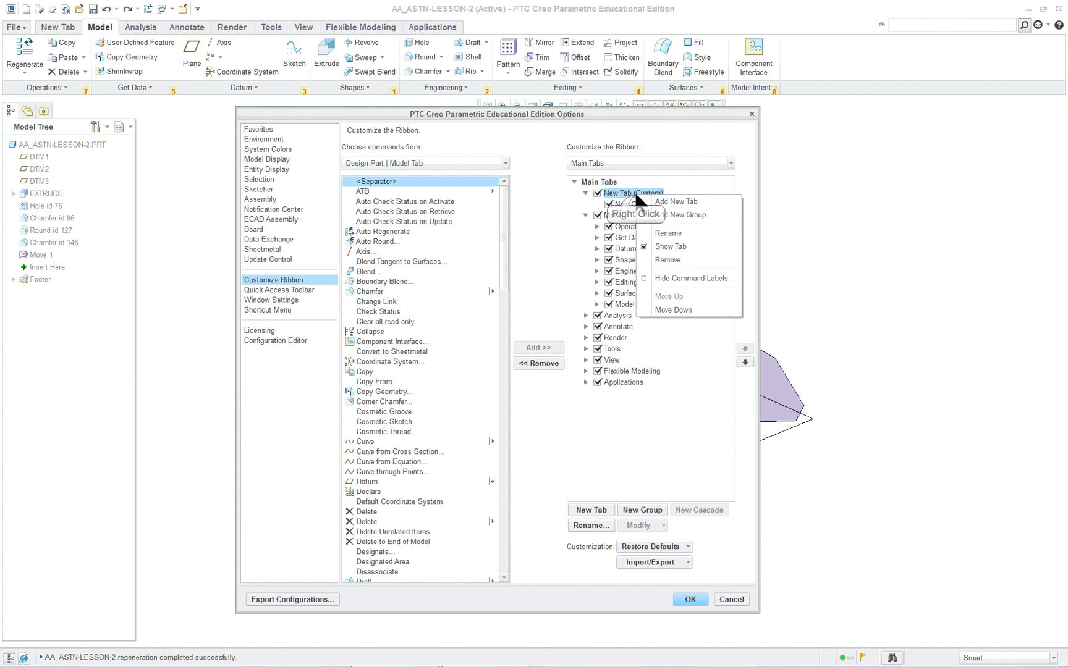
{"action": "left_click", "coordinate": [673, 238]}
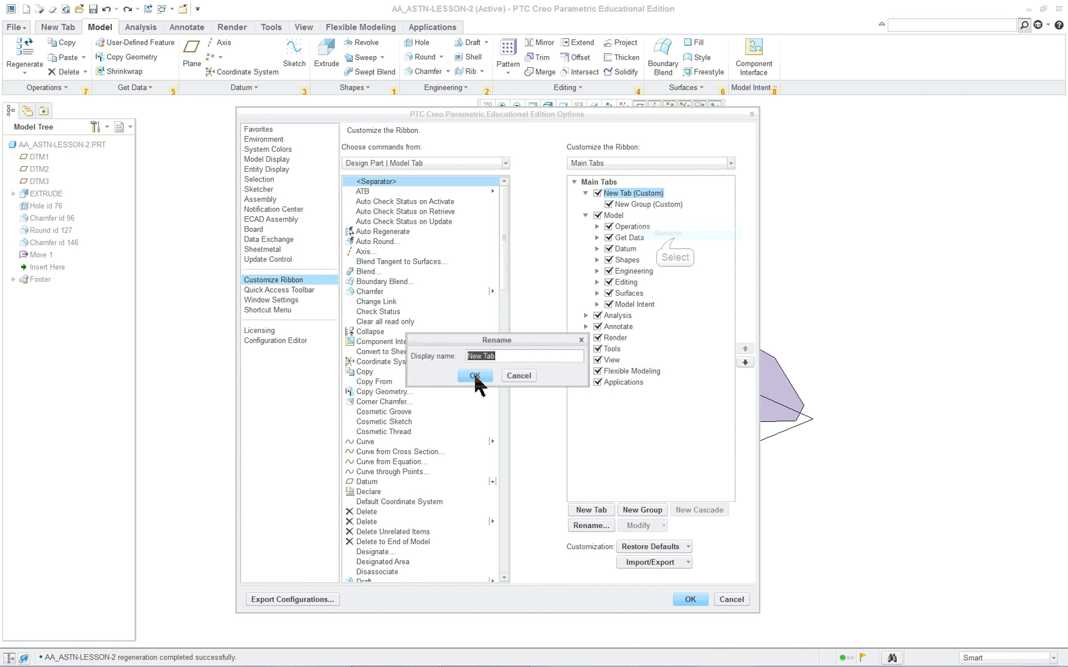
{"action": "type", "text": "Production"}
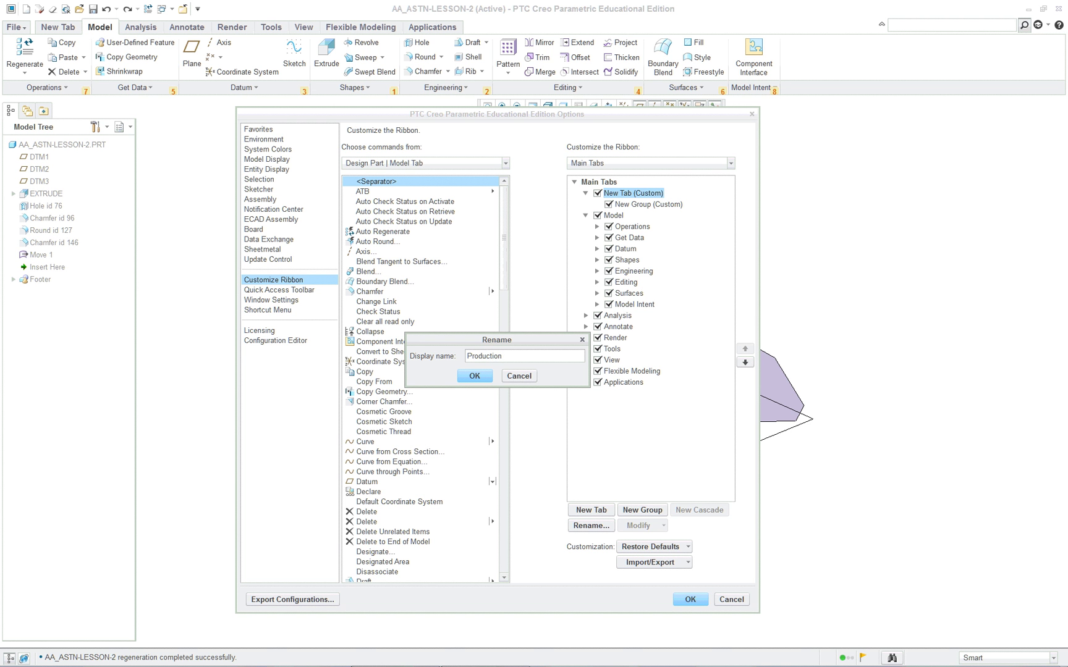
{"action": "left_click", "coordinate": [482, 378]}
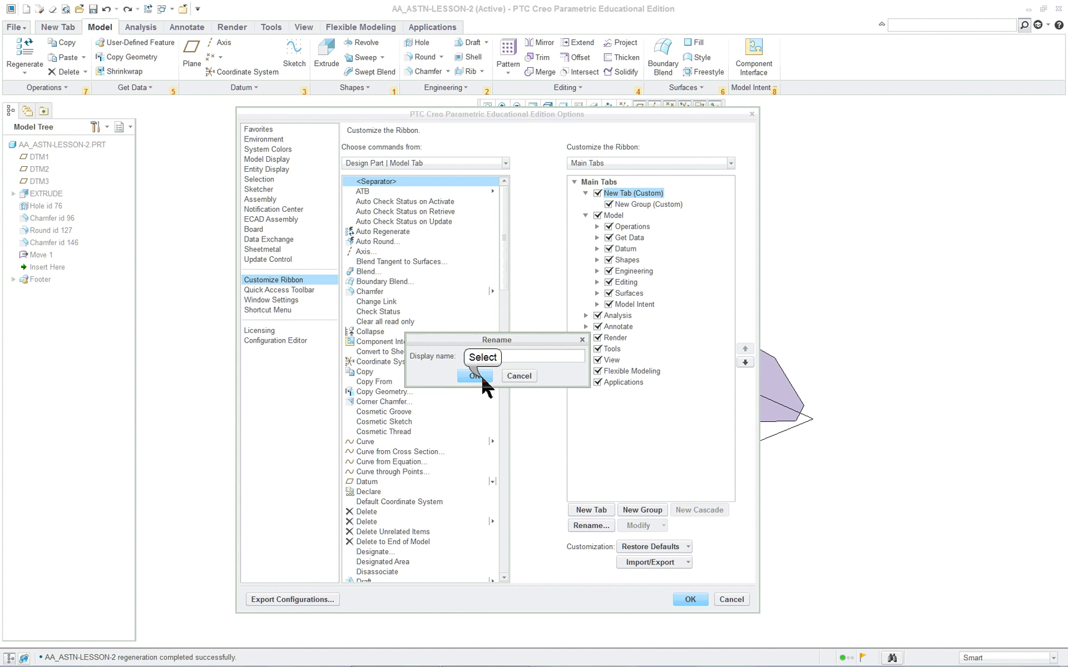
Rename the new group inside the Production tab as Prod
{"action": "left_click", "coordinate": [647, 205]}
{"action": "right_click", "coordinate": [646, 206]}
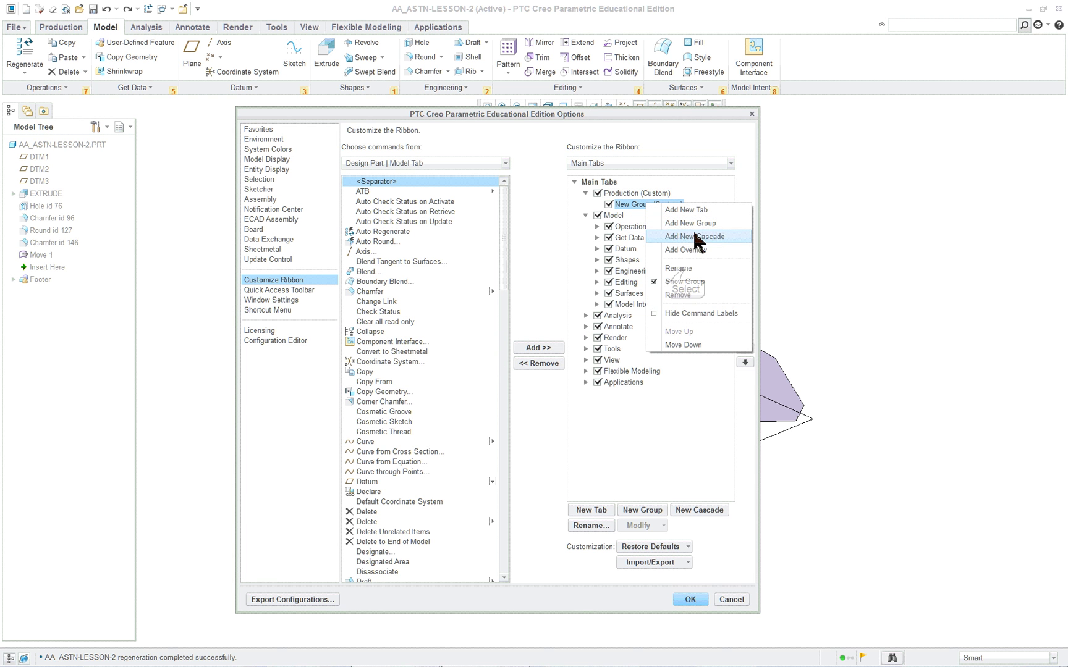
{"action": "left_click", "coordinate": [677, 269]}
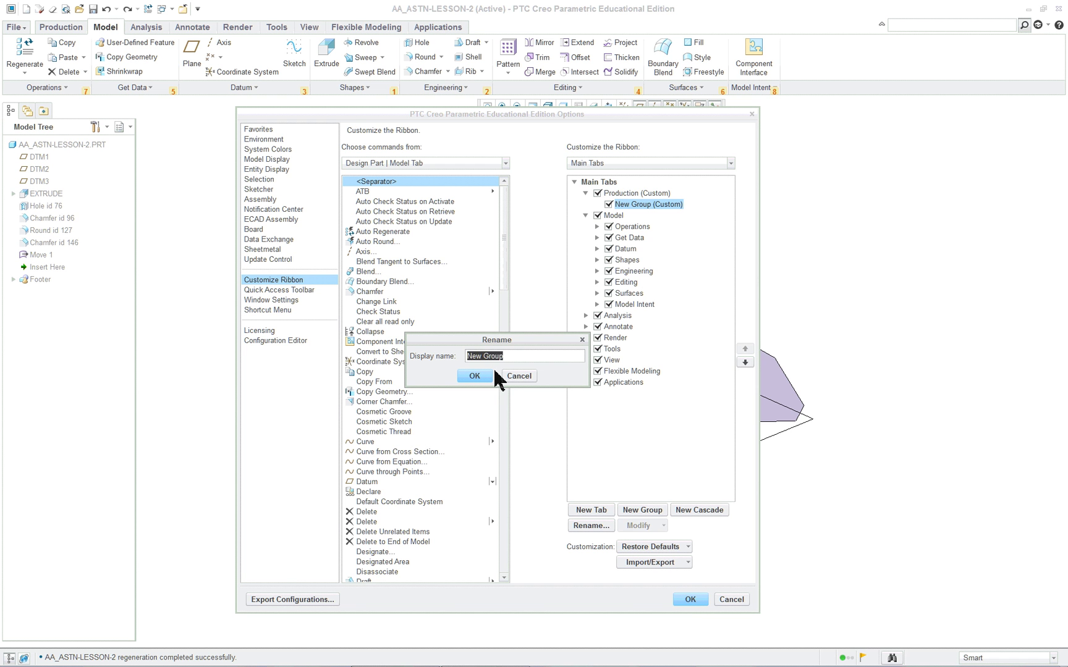
{"action": "type", "text": "Prod"}
{"action": "left_click", "coordinate": [474, 376]}
{"action": "left_click", "coordinate": [655, 413]}
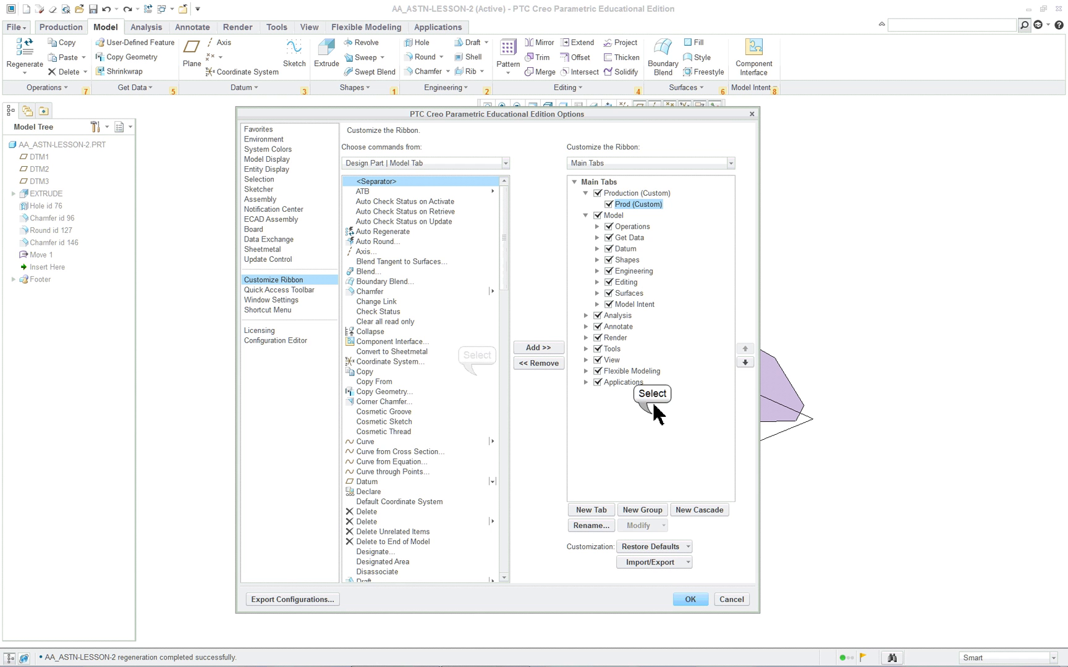
Add the Delete command without a submenu to the custom Prod group
{"action": "left_click", "coordinate": [618, 195]}
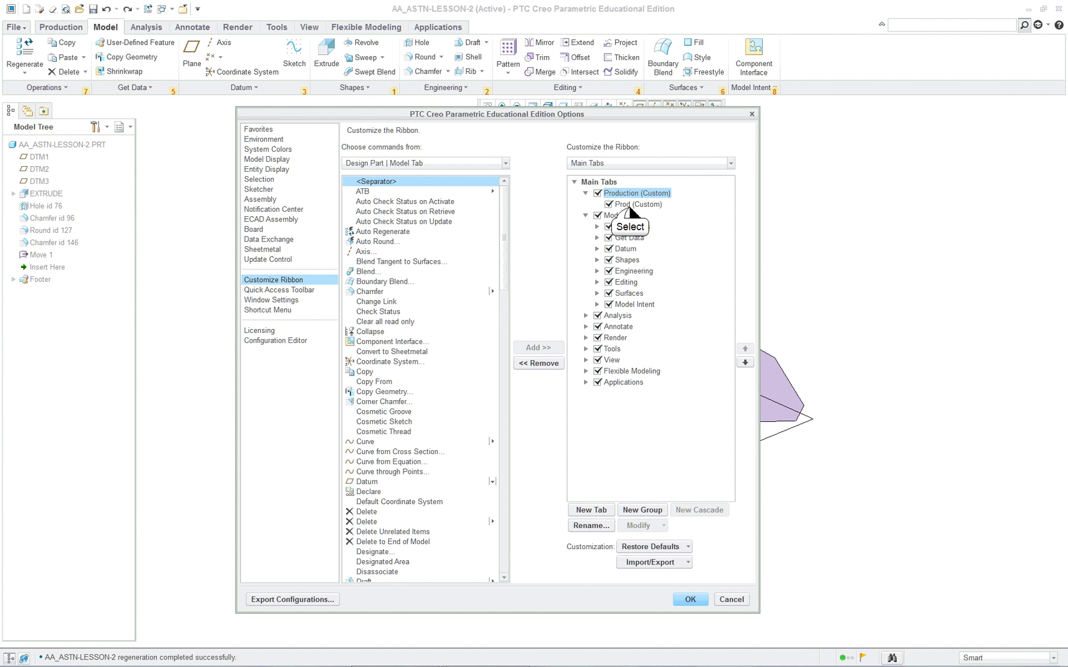
{"action": "left_click", "coordinate": [630, 206]}
{"action": "left_click", "coordinate": [508, 268]}
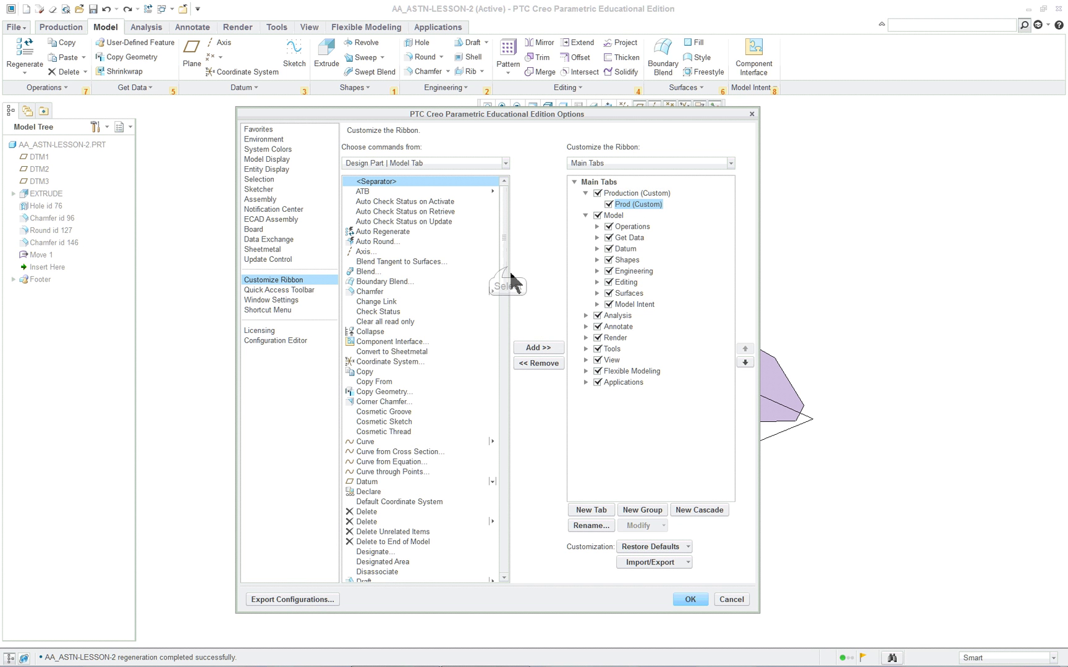
{"action": "left_click_drag", "start_coordinate": [506, 272], "coordinate": [502, 327]}
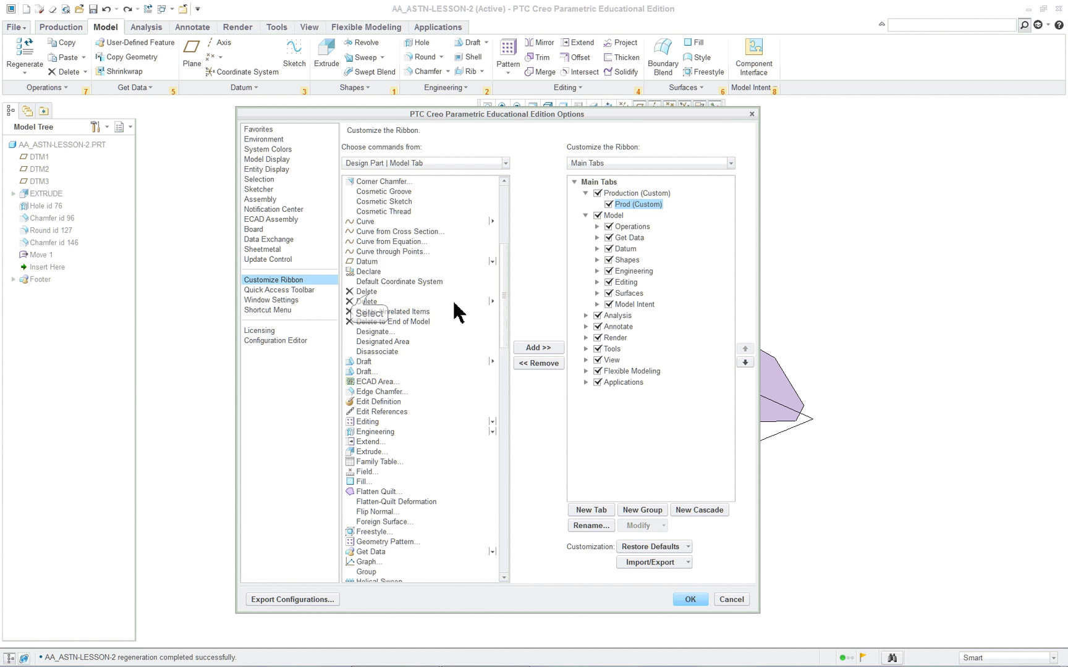
{"action": "left_click", "coordinate": [369, 292]}
{"action": "left_click", "coordinate": [539, 348]}
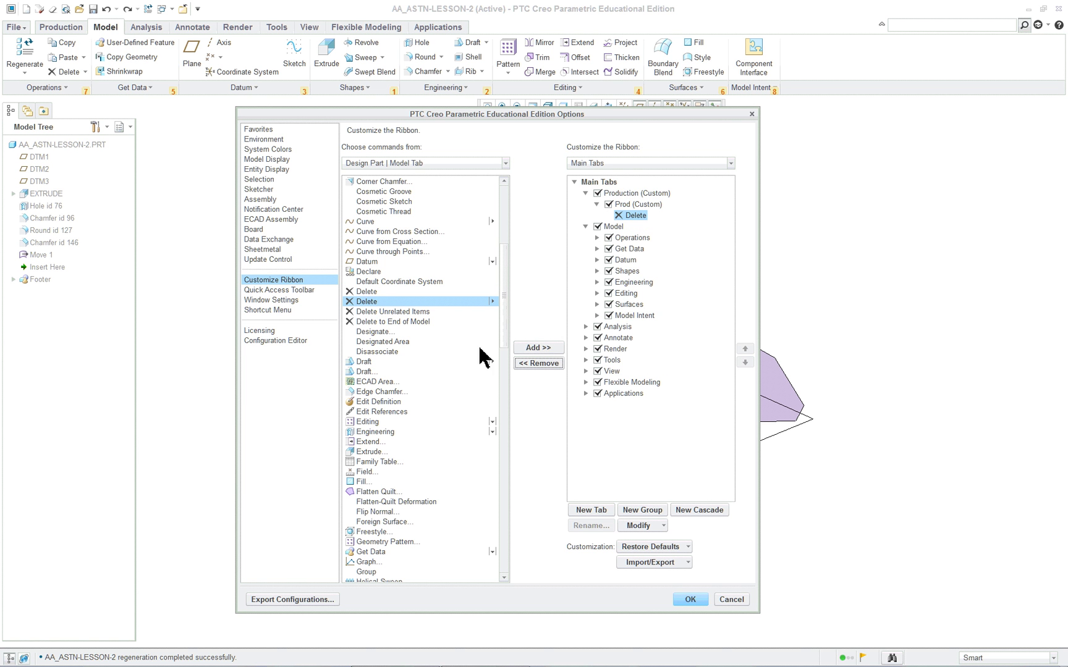
Add the Suppress command without a submenu to the Prod group
{"action": "left_click", "coordinate": [394, 370]}
{"action": "scroll", "coordinate": [393, 373], "scroll_direction": "down", "scroll_amount": 9}
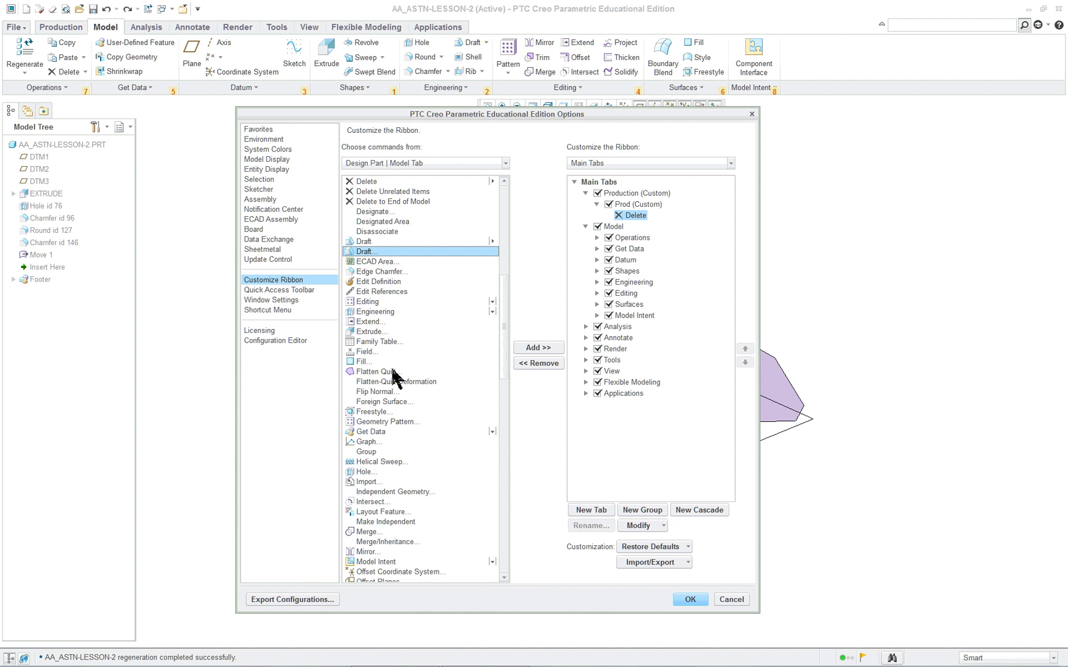
{"action": "scroll", "coordinate": [389, 371], "scroll_direction": "down", "scroll_amount": 16}
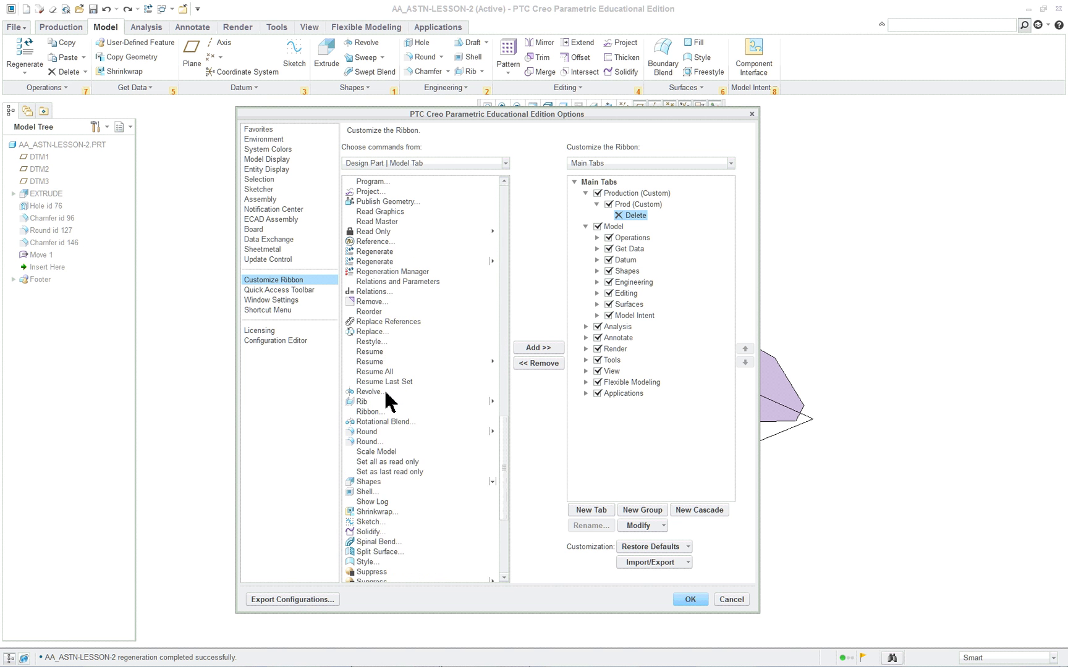
{"action": "scroll", "coordinate": [383, 401], "scroll_direction": "down", "scroll_amount": 3}
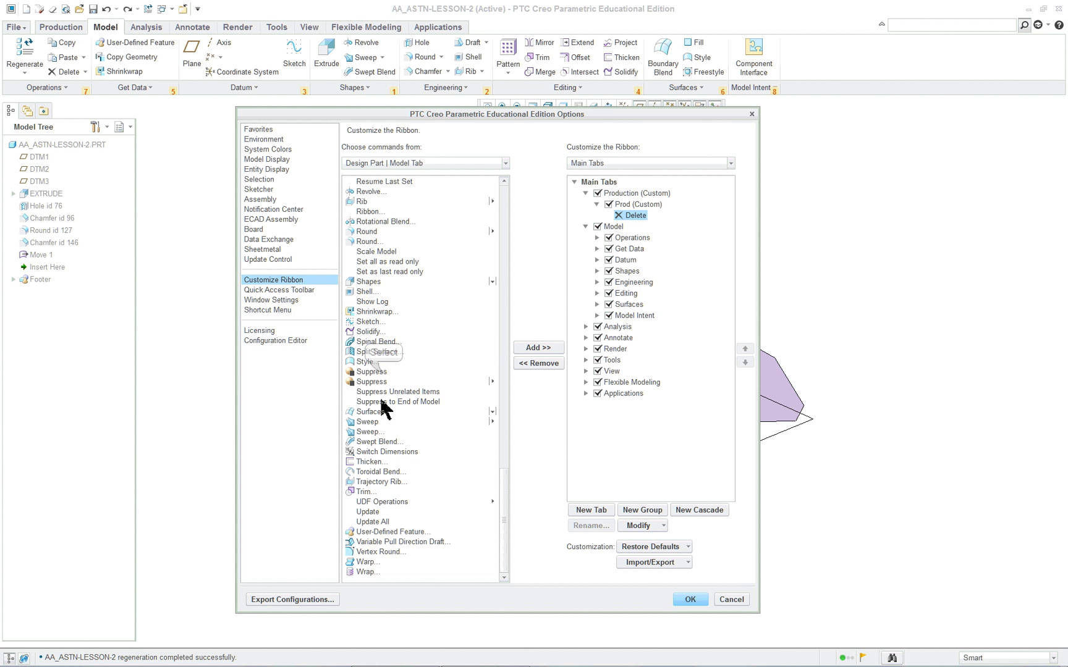
{"action": "left_click", "coordinate": [385, 379]}
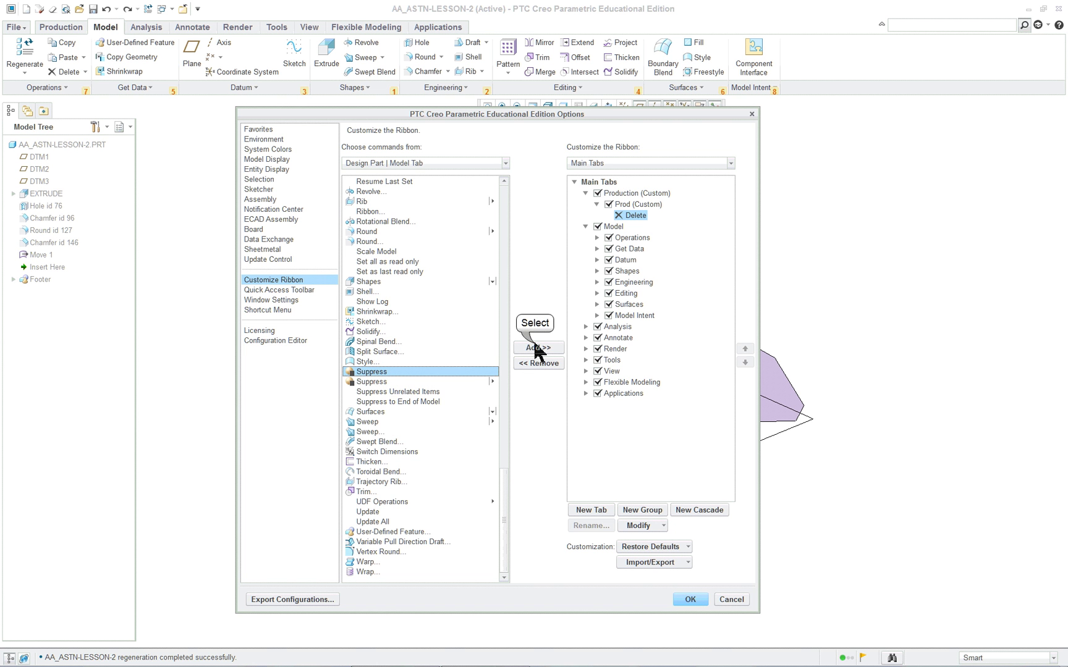
{"action": "left_click", "coordinate": [538, 347]}
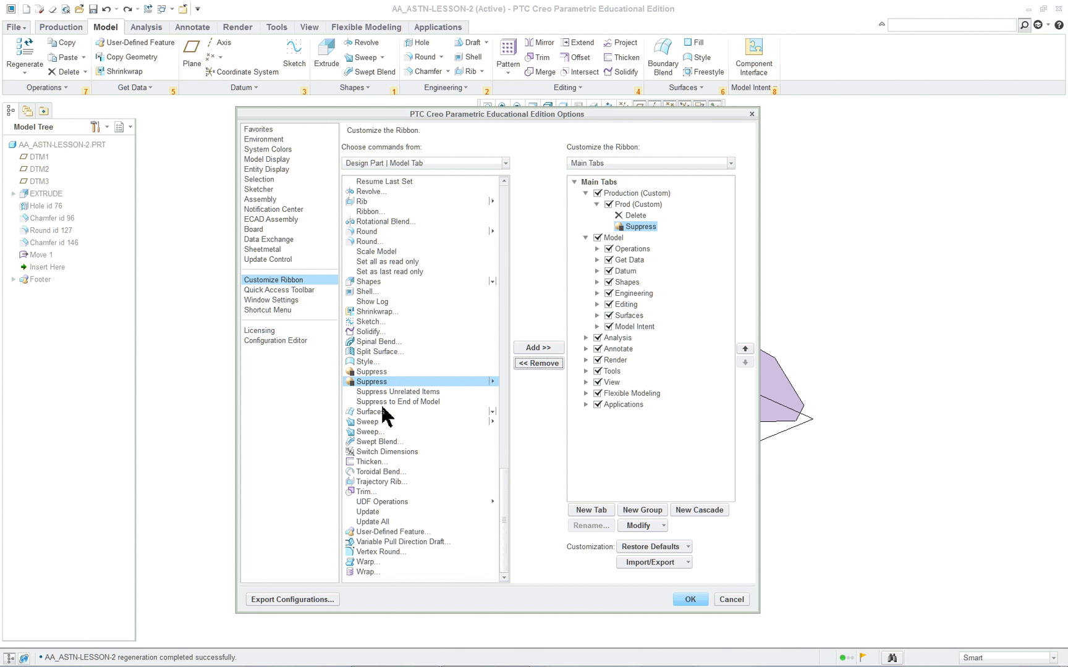
Add the Paste command with its submenu and Paste Special to the Prod group, and apply the ribbon customization
{"action": "scroll", "coordinate": [388, 474], "scroll_direction": "up", "scroll_amount": 8}
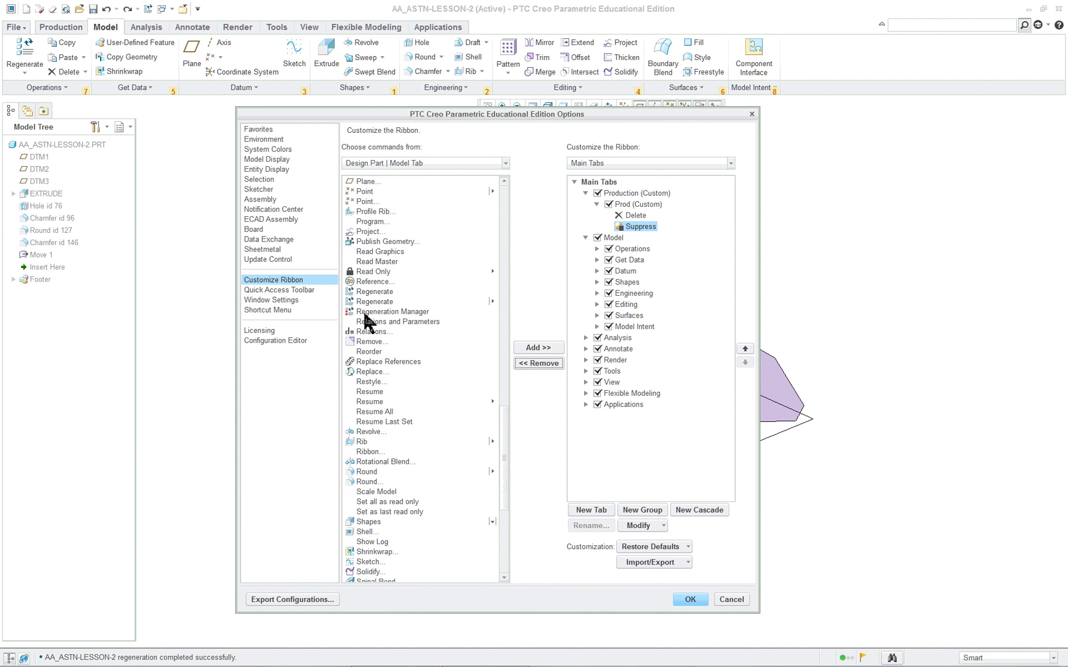
{"action": "scroll", "coordinate": [366, 321], "scroll_direction": "up", "scroll_amount": 3}
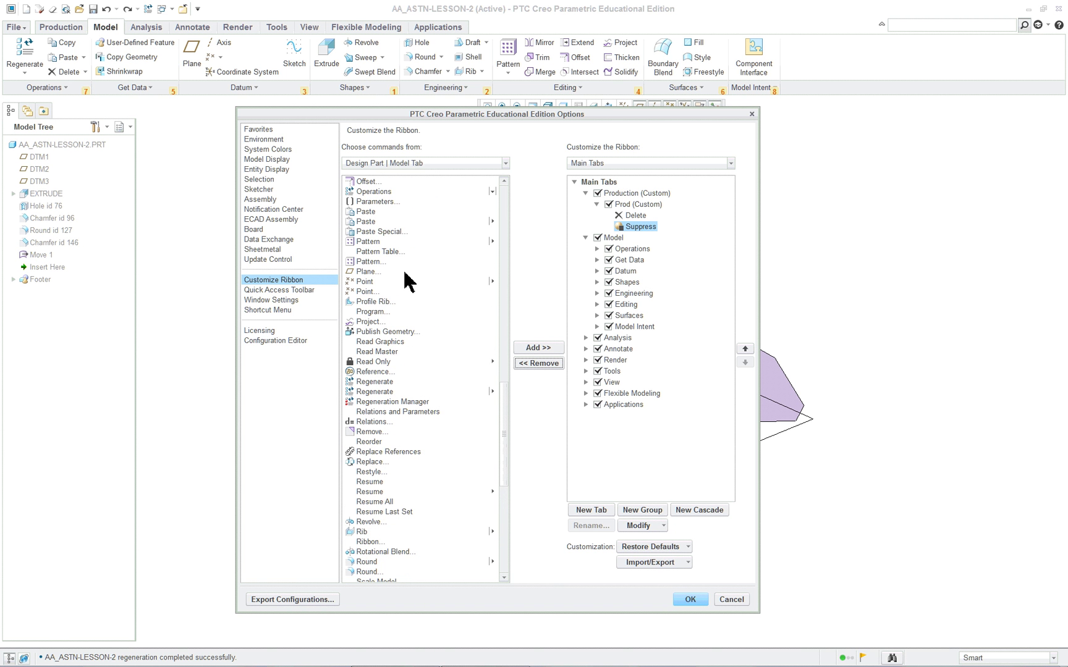
{"action": "scroll", "coordinate": [408, 262], "scroll_direction": "up", "scroll_amount": 1}
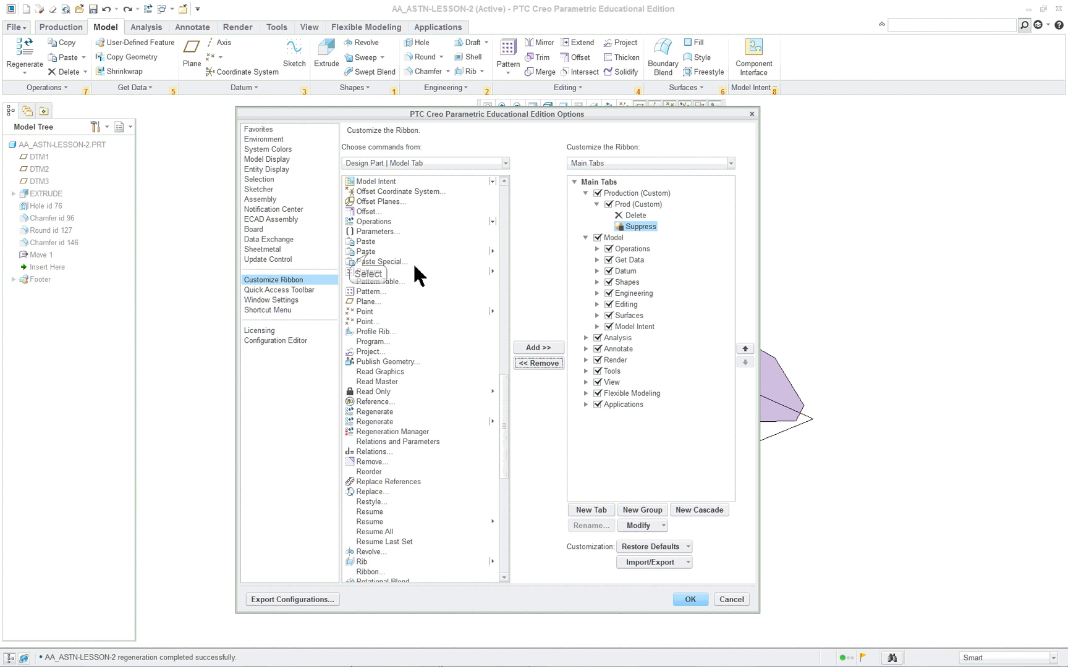
{"action": "left_click", "coordinate": [368, 252]}
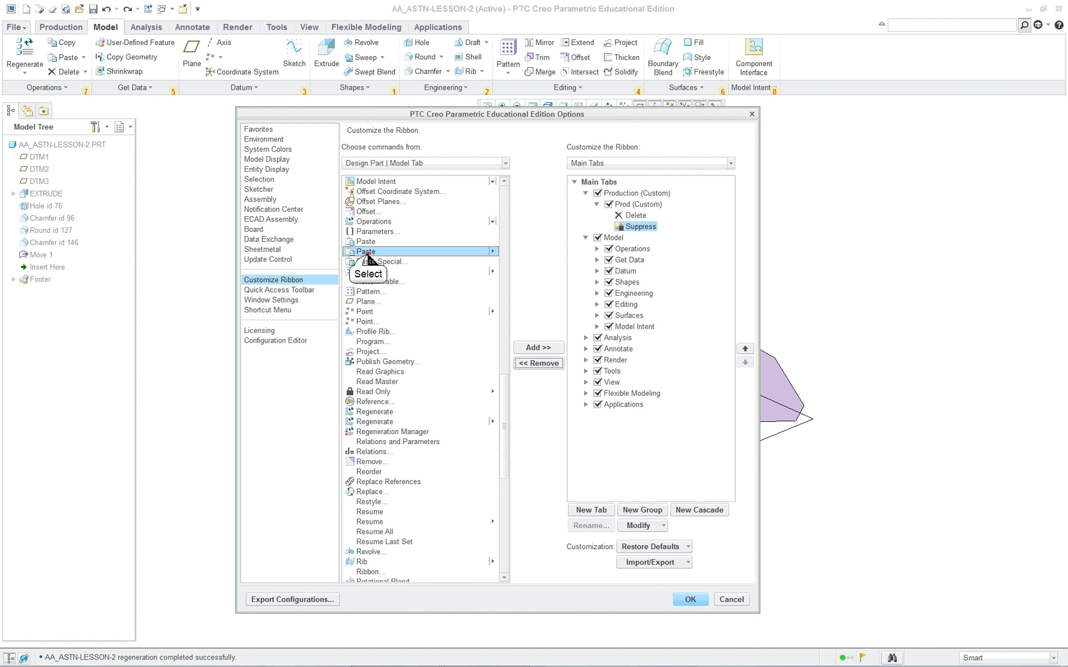
{"action": "left_click", "coordinate": [537, 348]}
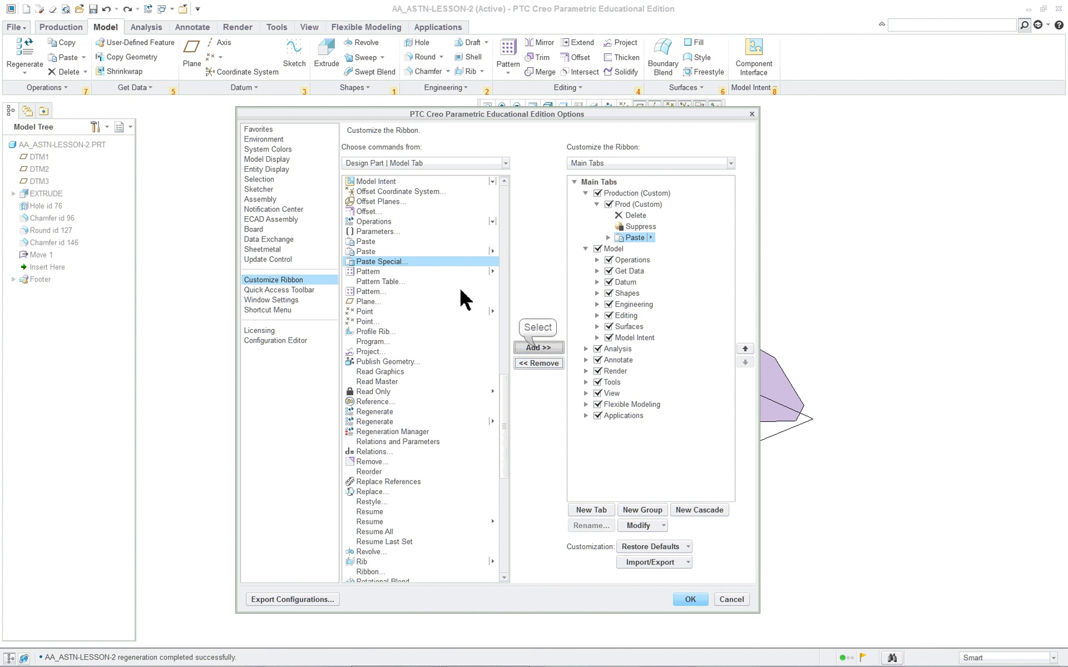
{"action": "left_click", "coordinate": [528, 348]}
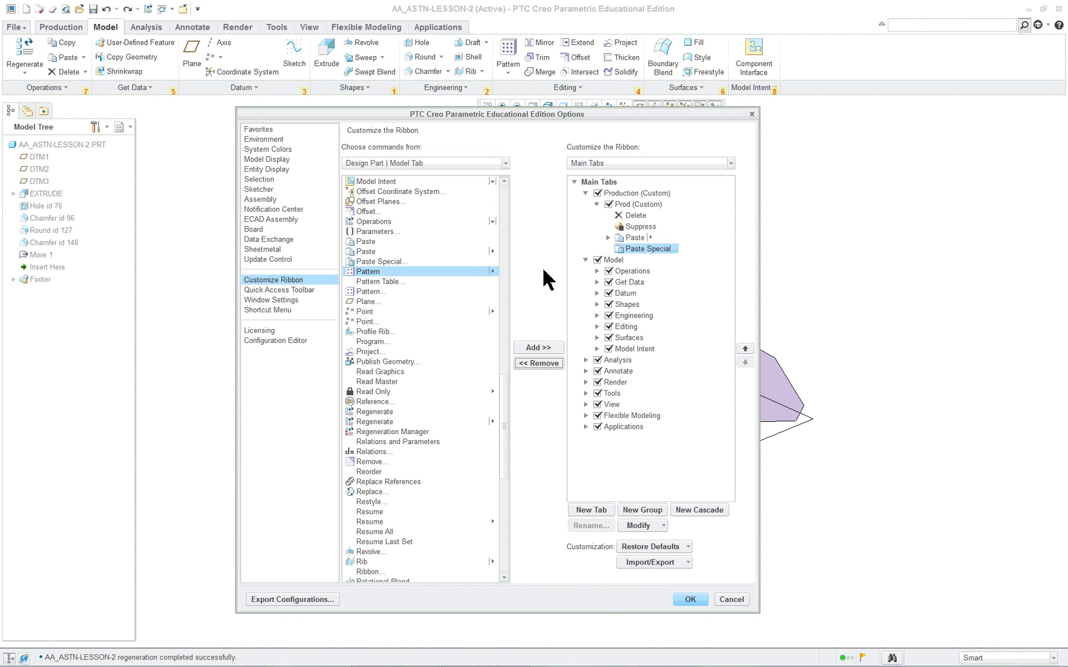
{"action": "left_click", "coordinate": [684, 601]}
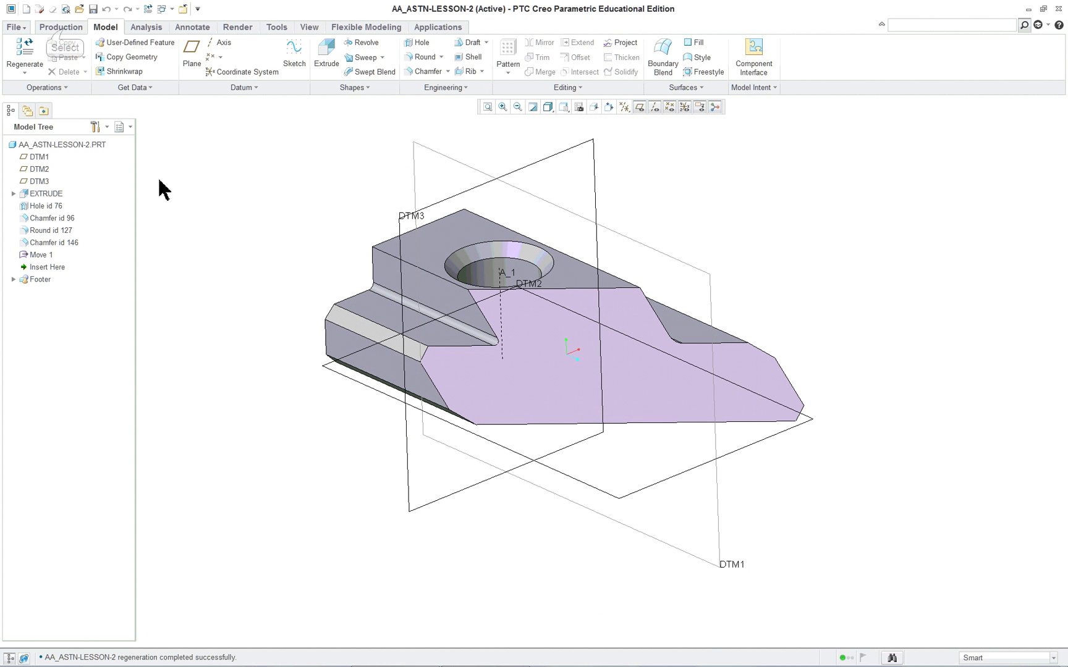
Try the custom Production tab's Suppress command on the hole and its dependent features, and undo the suppression
{"action": "left_click", "coordinate": [61, 27]}
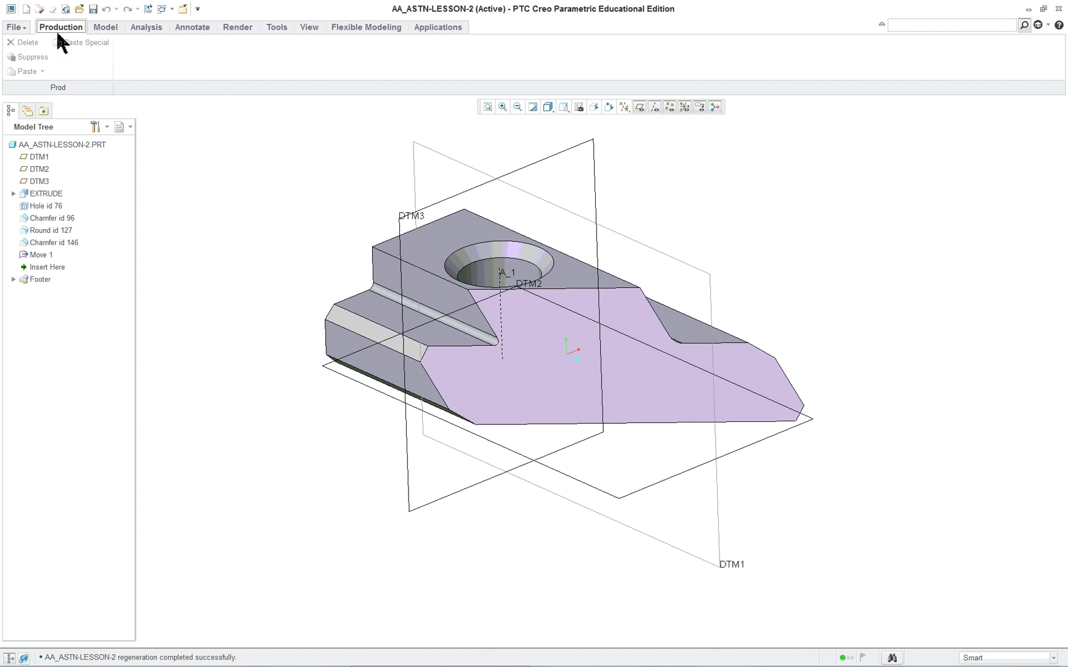
{"action": "left_click", "coordinate": [512, 285]}
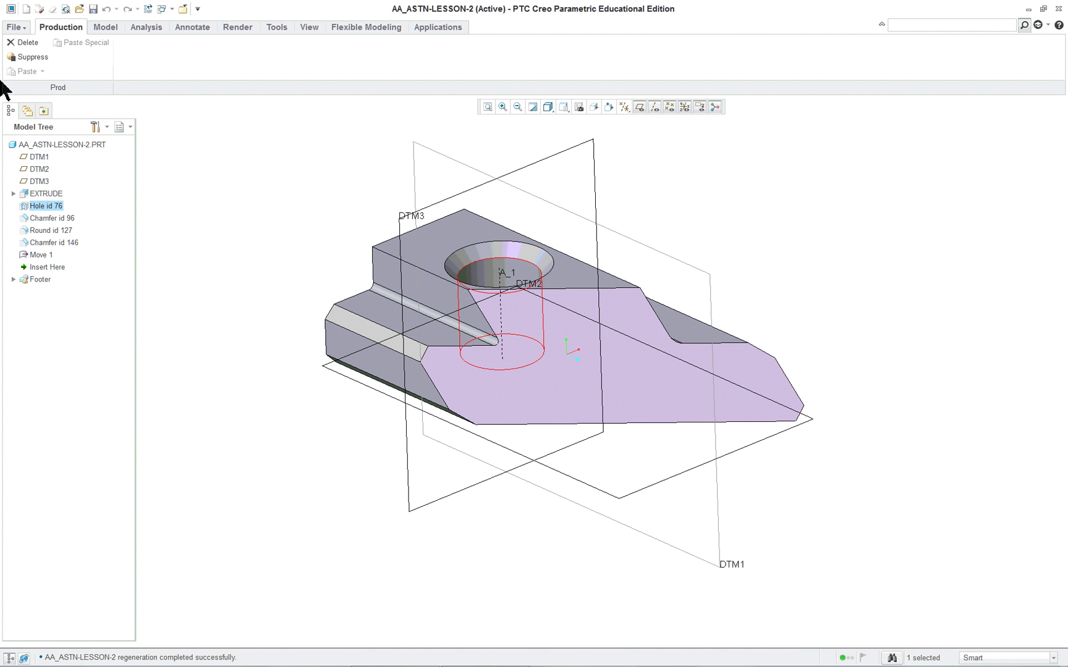
{"action": "left_click", "coordinate": [26, 57]}
{"action": "left_click", "coordinate": [469, 352]}
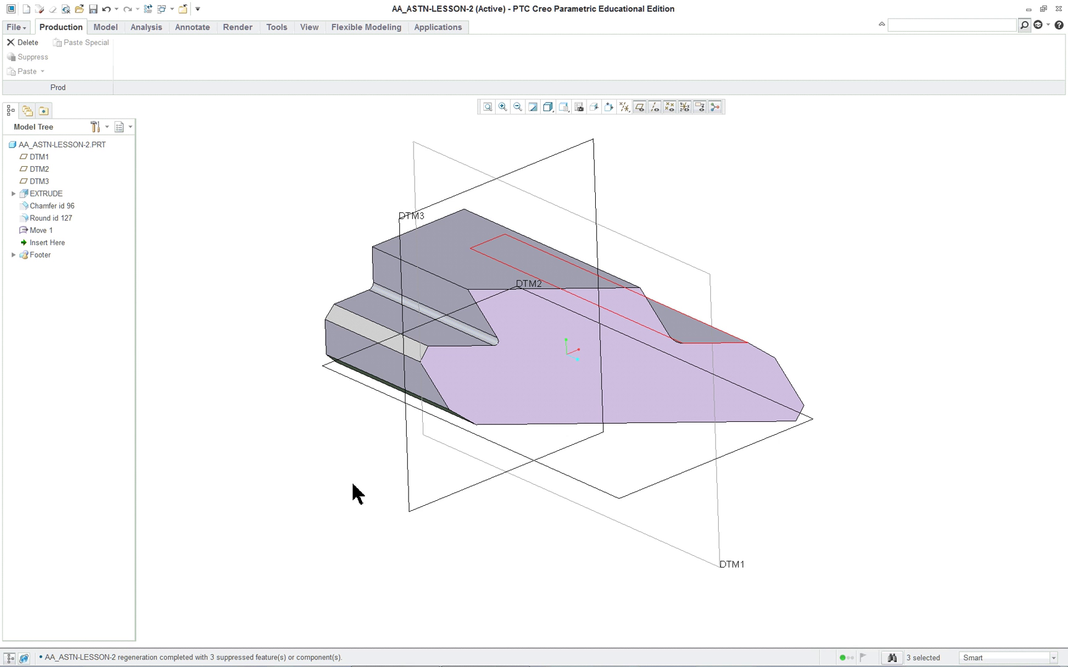
{"action": "left_click", "coordinate": [107, 9]}
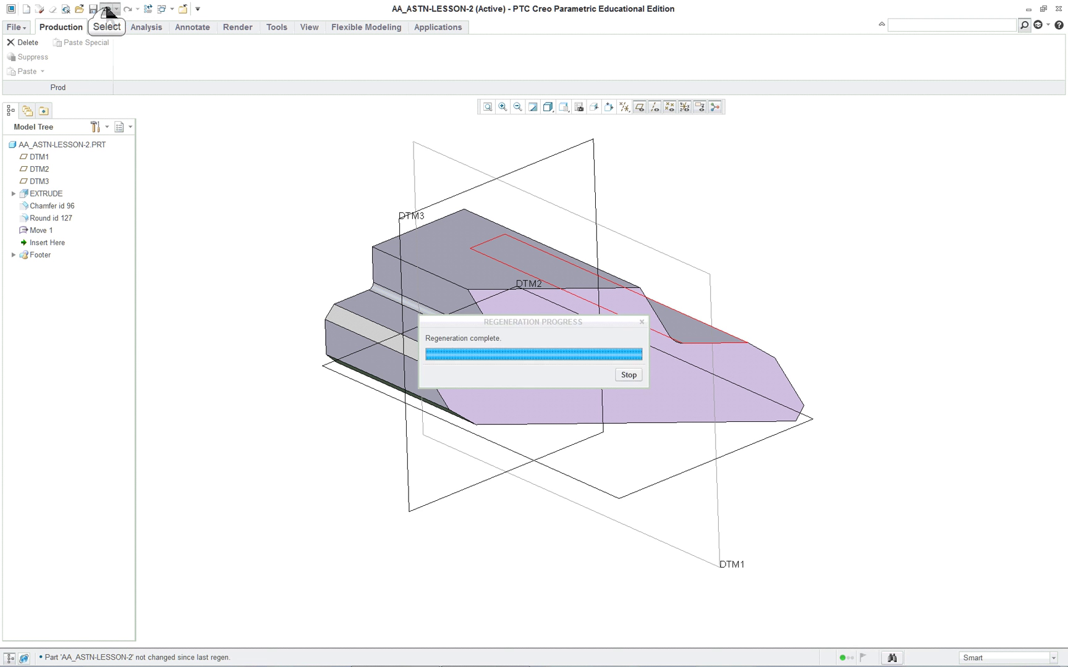
Delete the Move 1 feature from the part with the custom Prod group's Delete command
{"action": "left_click", "coordinate": [507, 305]}
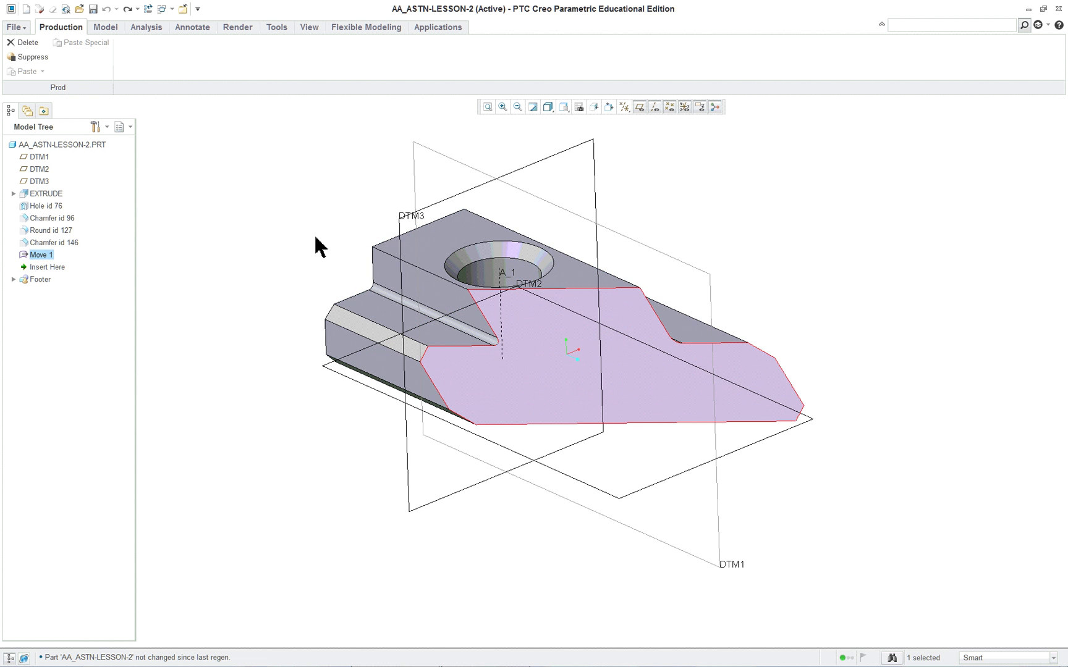
{"action": "left_click", "coordinate": [25, 42]}
{"action": "left_click", "coordinate": [508, 351]}
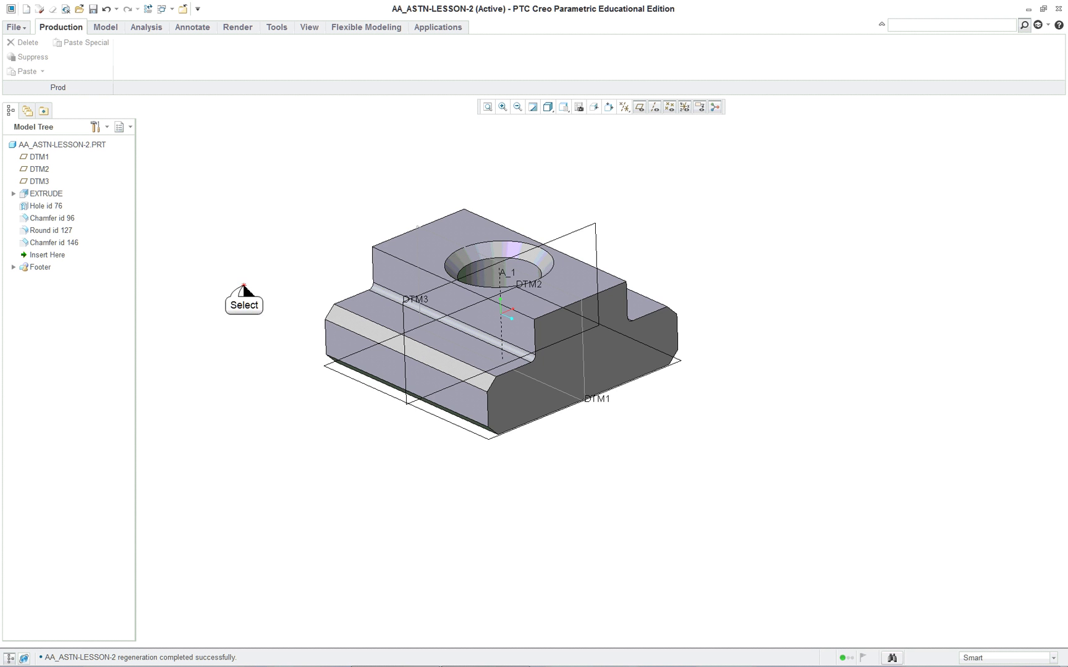
{"action": "mouse_move", "coordinate": [246, 276]}
{"action": "middle_mouse_down"}
{"action": "mouse_move", "coordinate": [212, 310]}
{"action": "mouse_move", "coordinate": [266, 264]}
{"action": "mouse_move", "coordinate": [254, 266]}
{"action": "middle_mouse_up"}
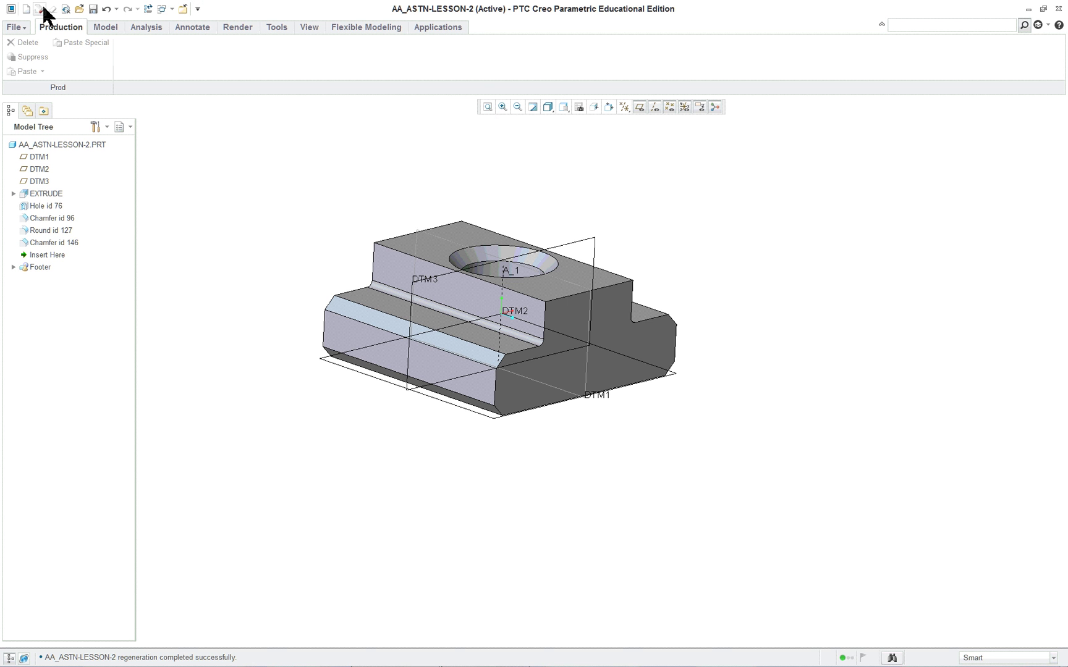
{"action": "left_click", "coordinate": [105, 27]}
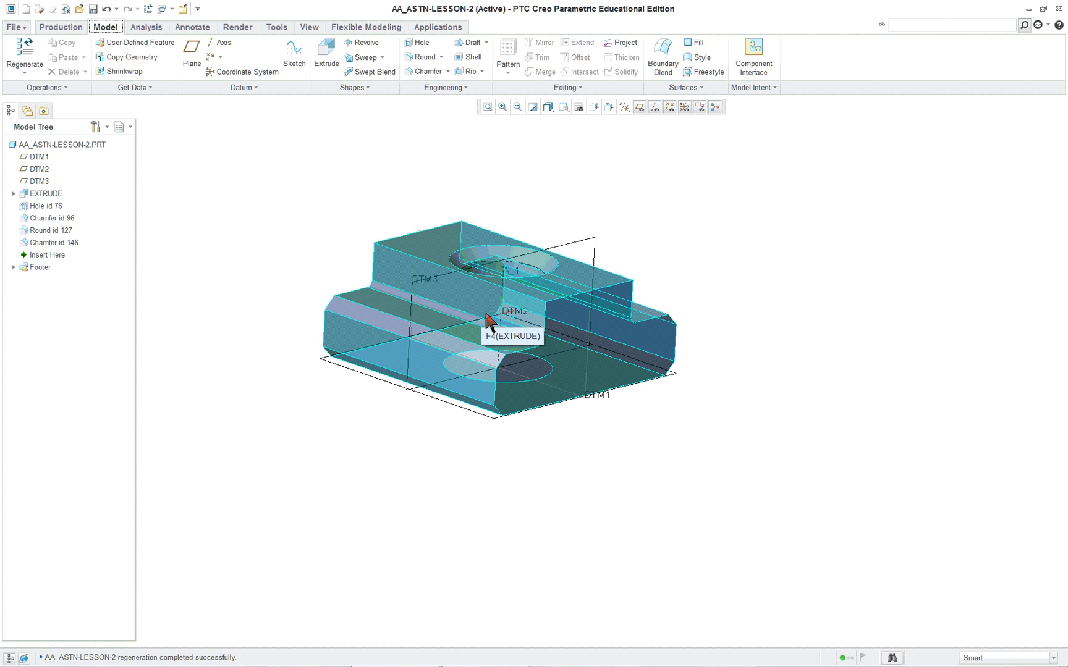
{"action": "middle_click_drag", "start_coordinate": [488, 300], "coordinate": [475, 341]}
{"action": "middle_click_drag", "start_coordinate": [453, 249], "coordinate": [425, 226]}
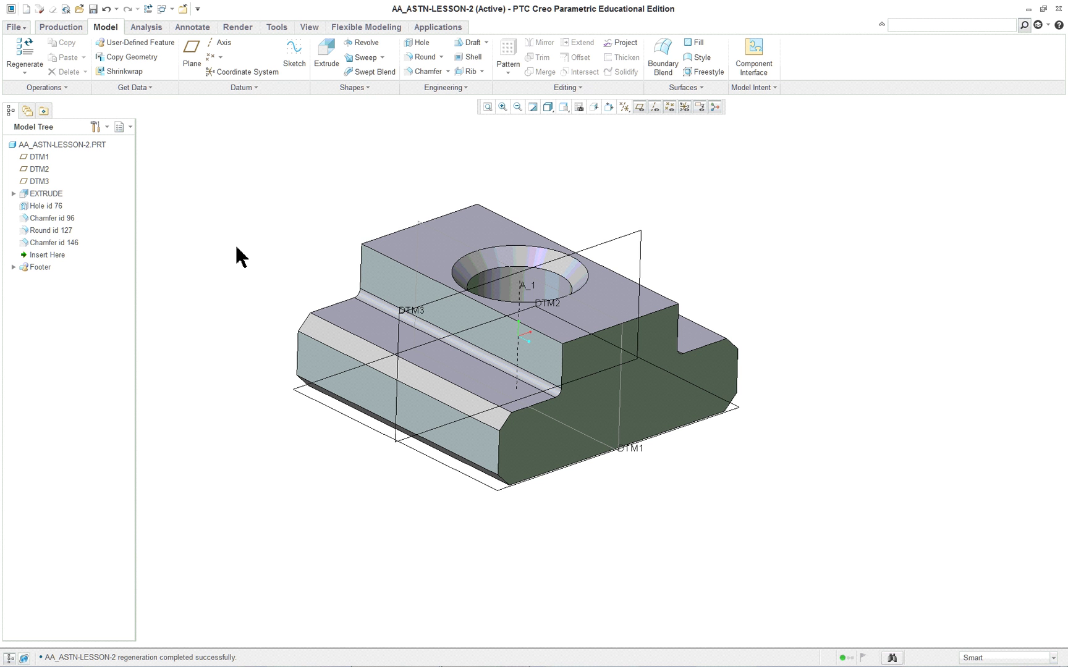
{"action": "middle_click_drag", "start_coordinate": [237, 246], "coordinate": [364, 240]}
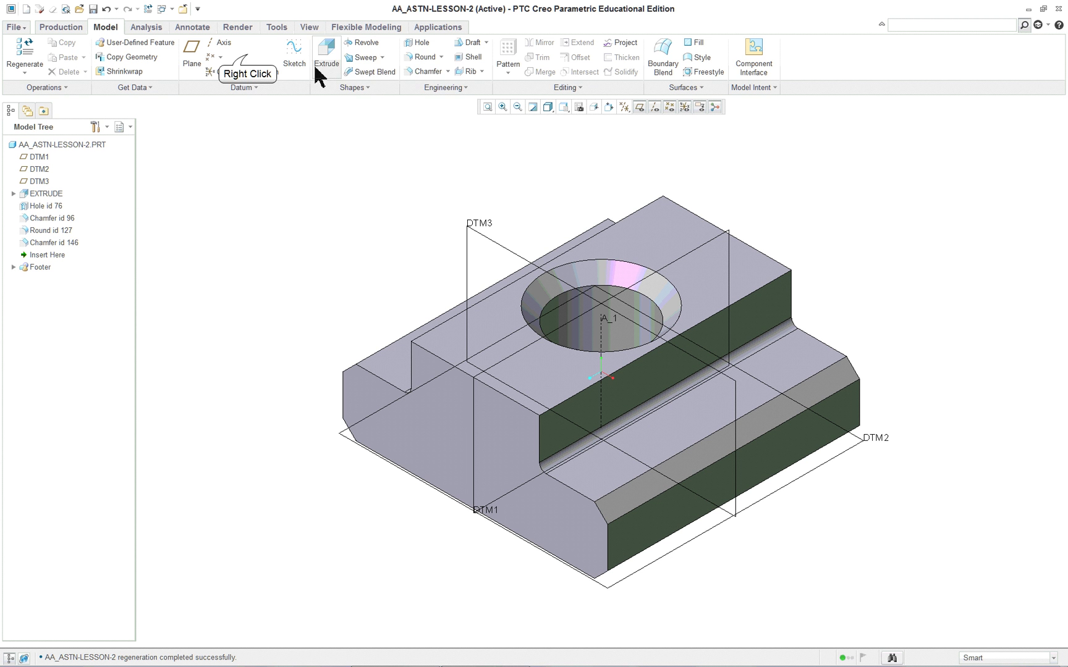
{"action": "right_click", "coordinate": [248, 54]}
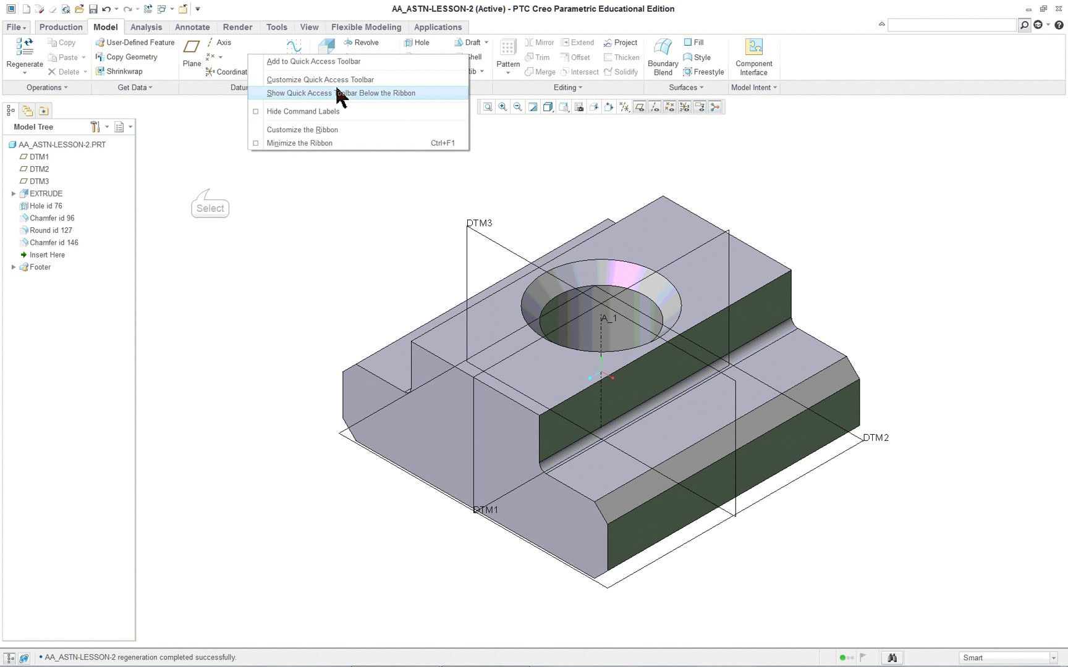
{"action": "key", "text": "Escape"}
Try placing the Quick Access Toolbar below the ribbon, and return it above the ribbon
{"action": "right_click", "coordinate": [173, 10]}
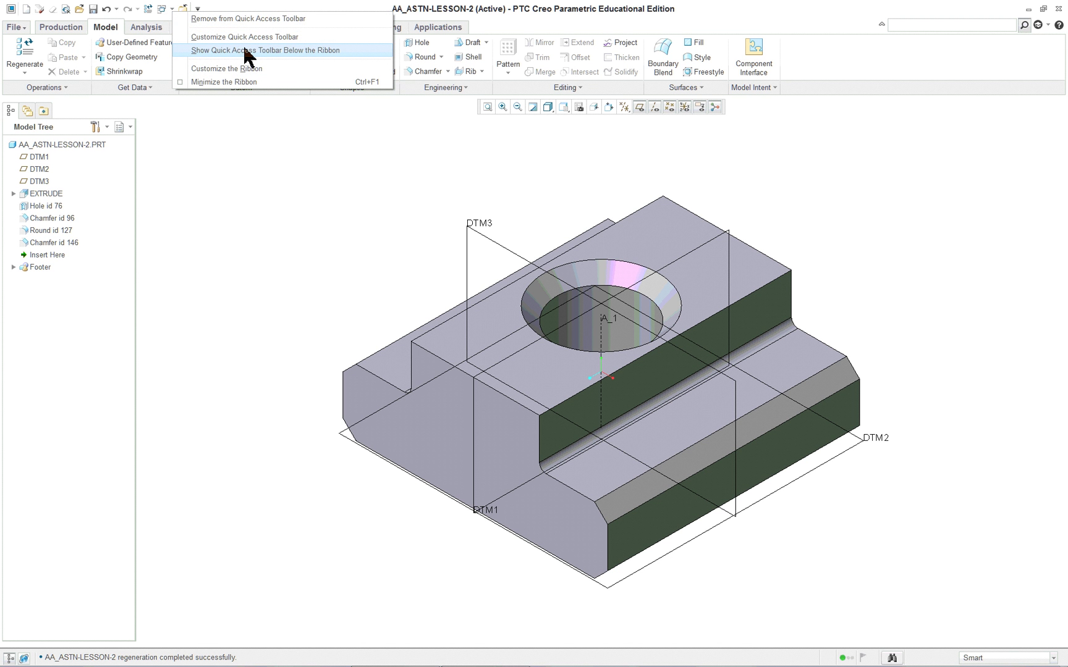
{"action": "left_click", "coordinate": [244, 50]}
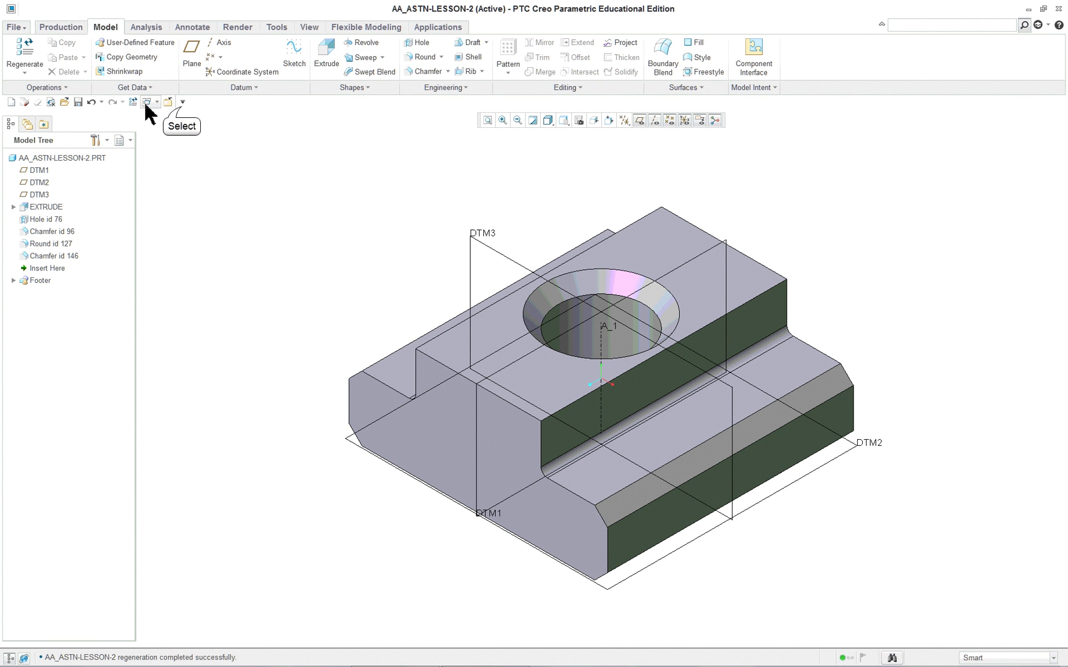
{"action": "left_click", "coordinate": [182, 102]}
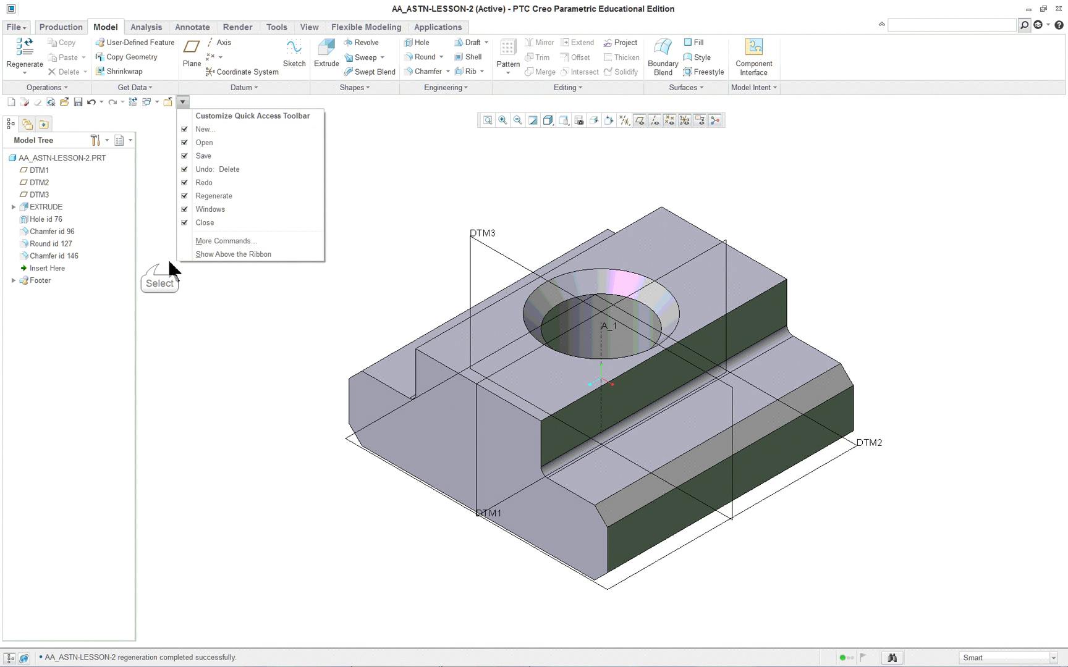
{"action": "right_click", "coordinate": [159, 103]}
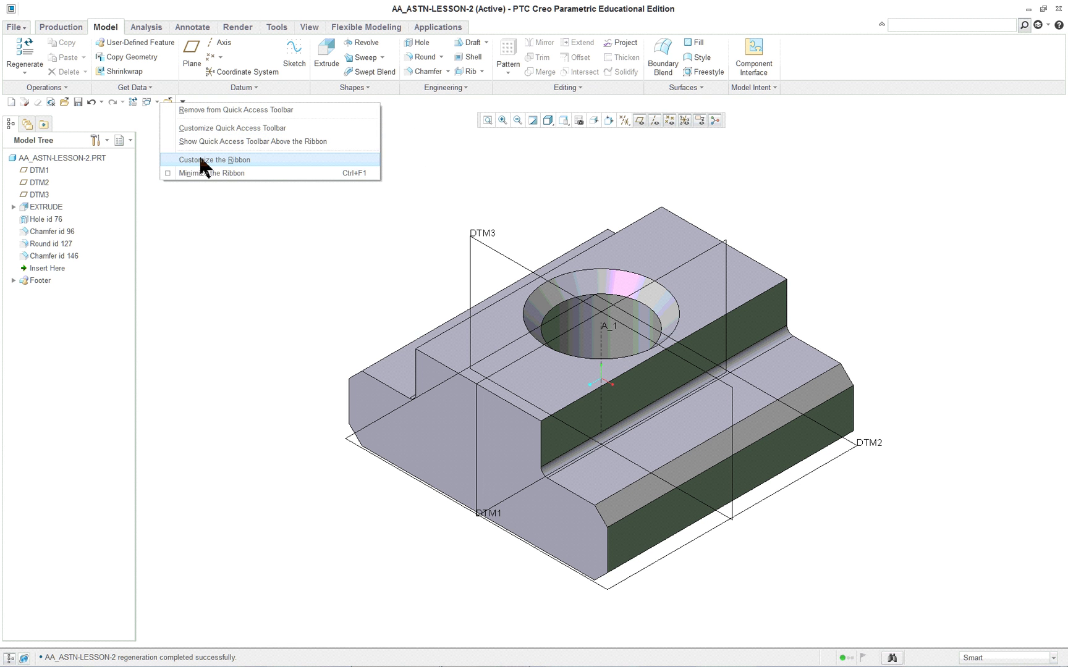
{"action": "left_click", "coordinate": [210, 142]}
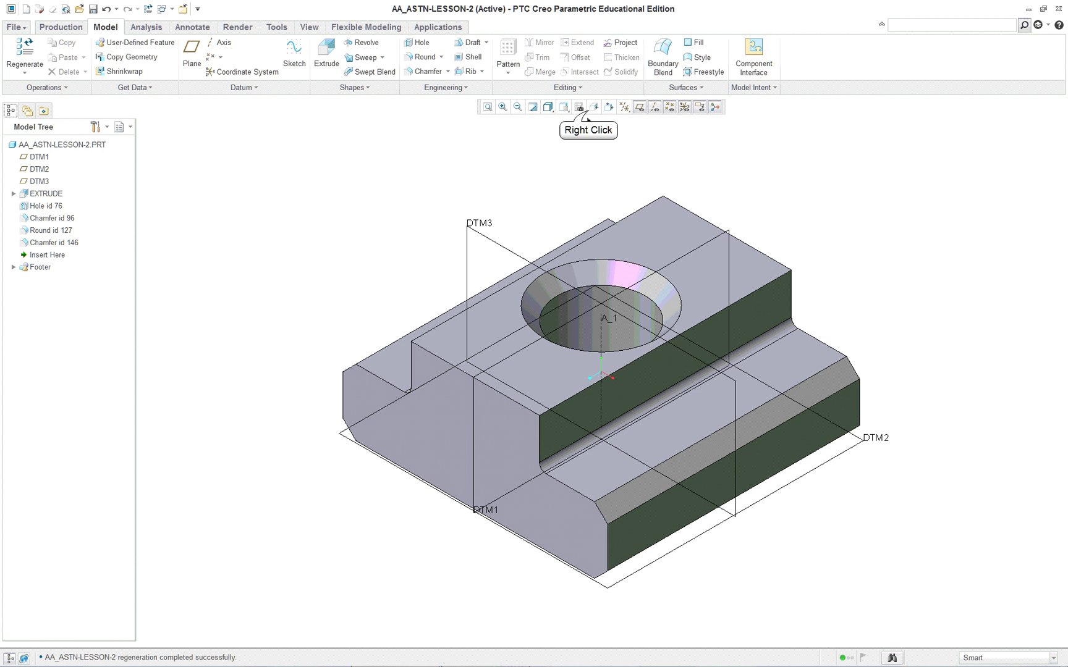
Try showing the graphics toolbar in the status bar, and set its location back to Show on the Top
{"action": "right_click", "coordinate": [589, 110]}
{"action": "mouse_move", "coordinate": [680, 356]}
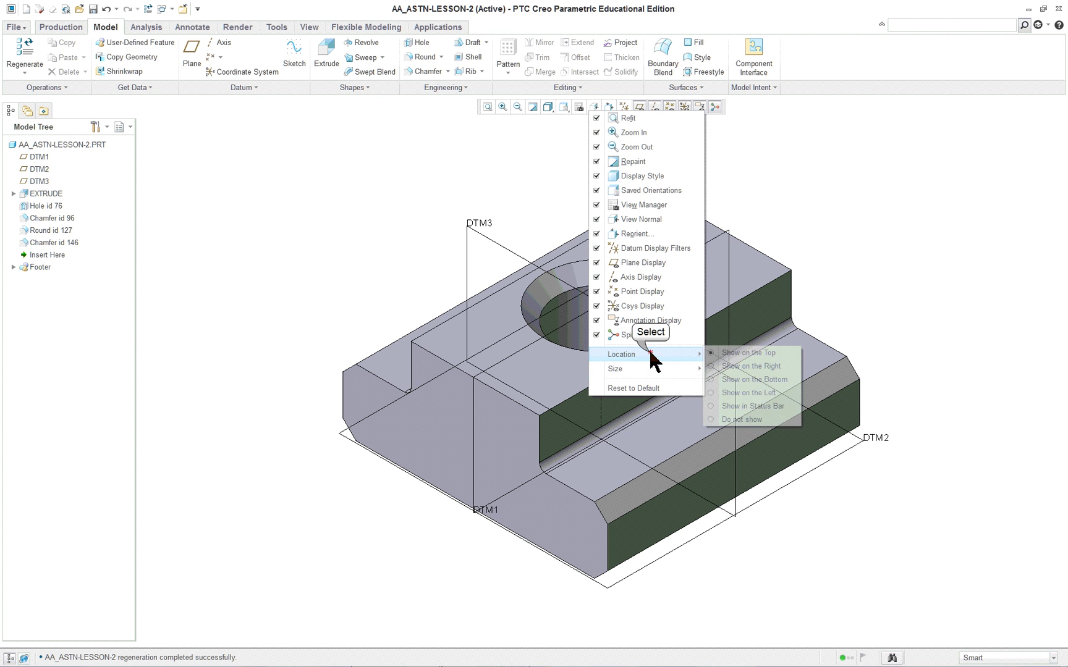
{"action": "left_click", "coordinate": [765, 409]}
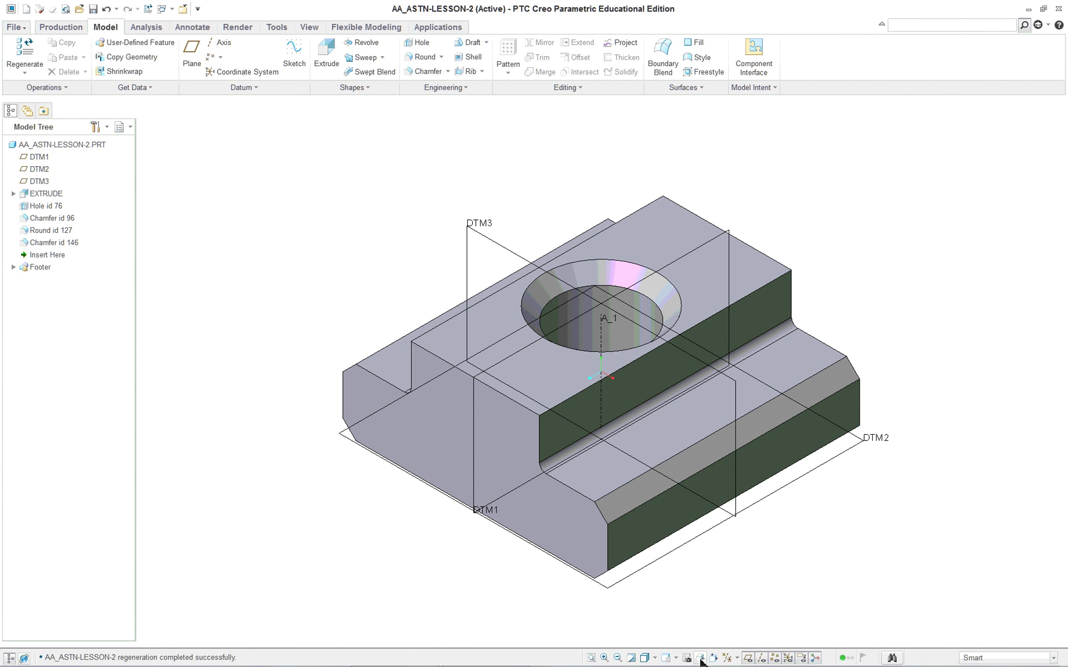
{"action": "right_click", "coordinate": [646, 658]}
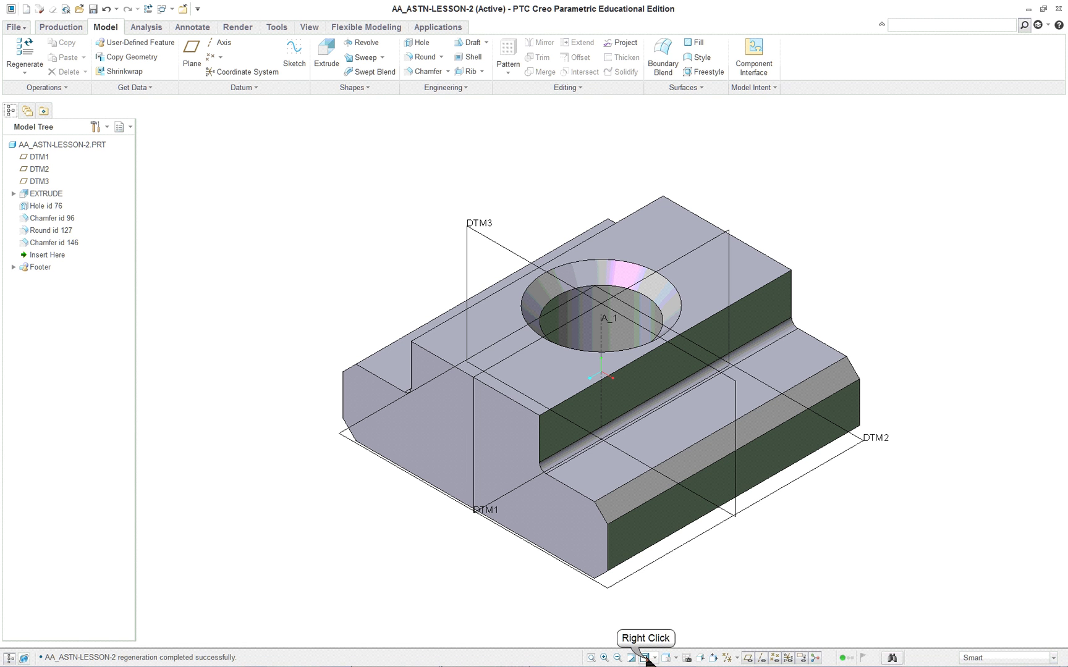
{"action": "left_click", "coordinate": [693, 631]}
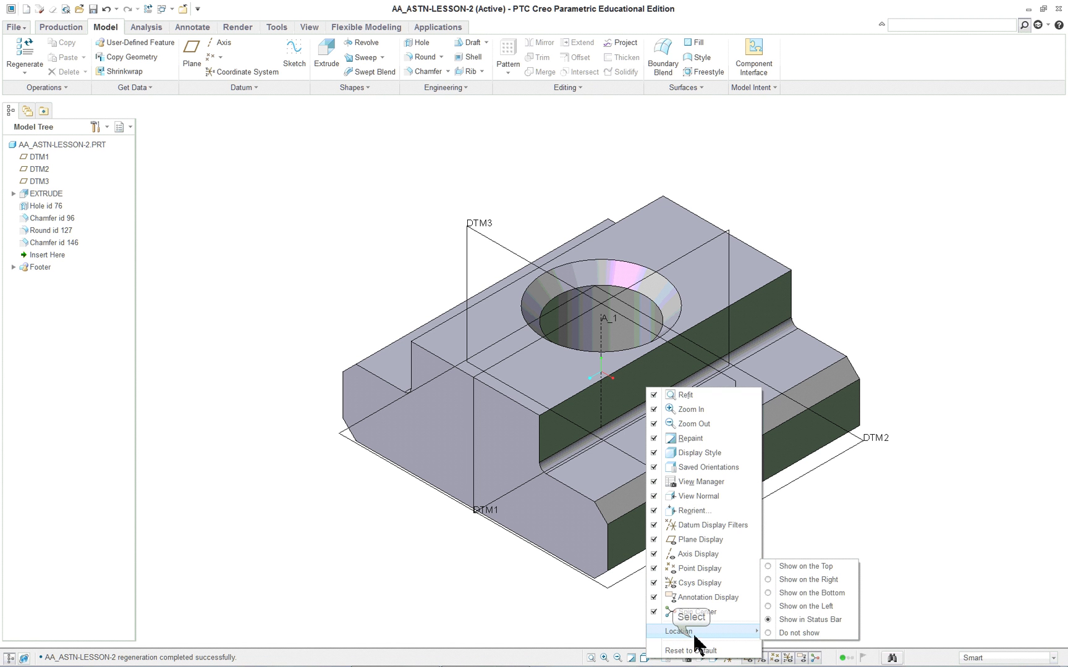
{"action": "left_click", "coordinate": [814, 568]}
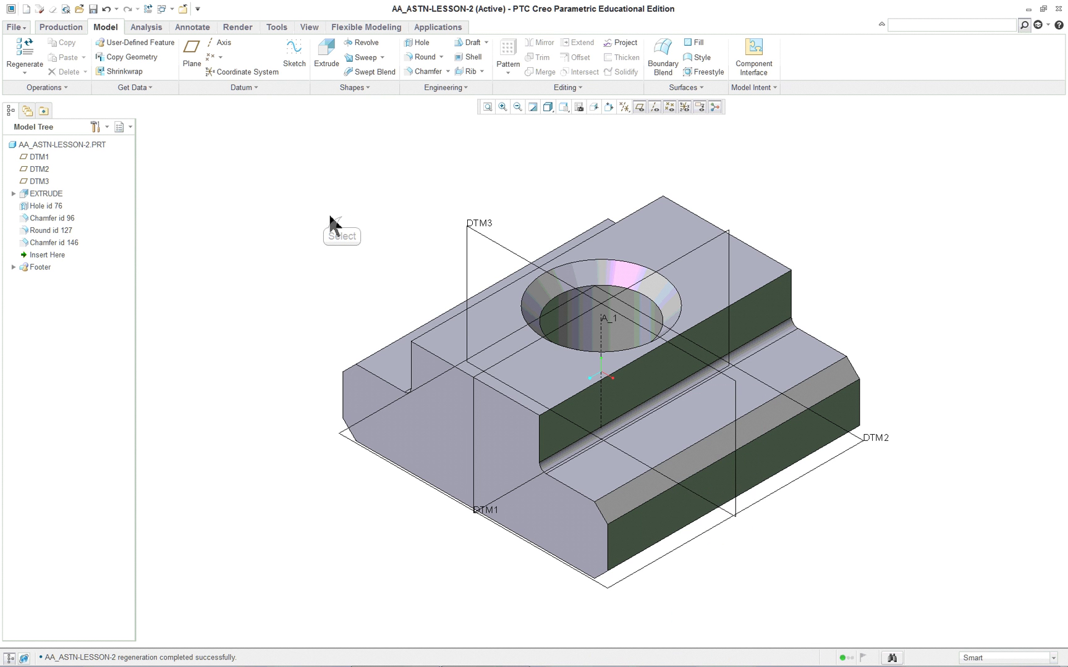
Switch to the lesson PDF in Adobe Acrobat Pro and read through to the instructions for adding a group's overflow commands to the ribbon
{"action": "middle_click_drag", "start_coordinate": [331, 222], "coordinate": [350, 208]}
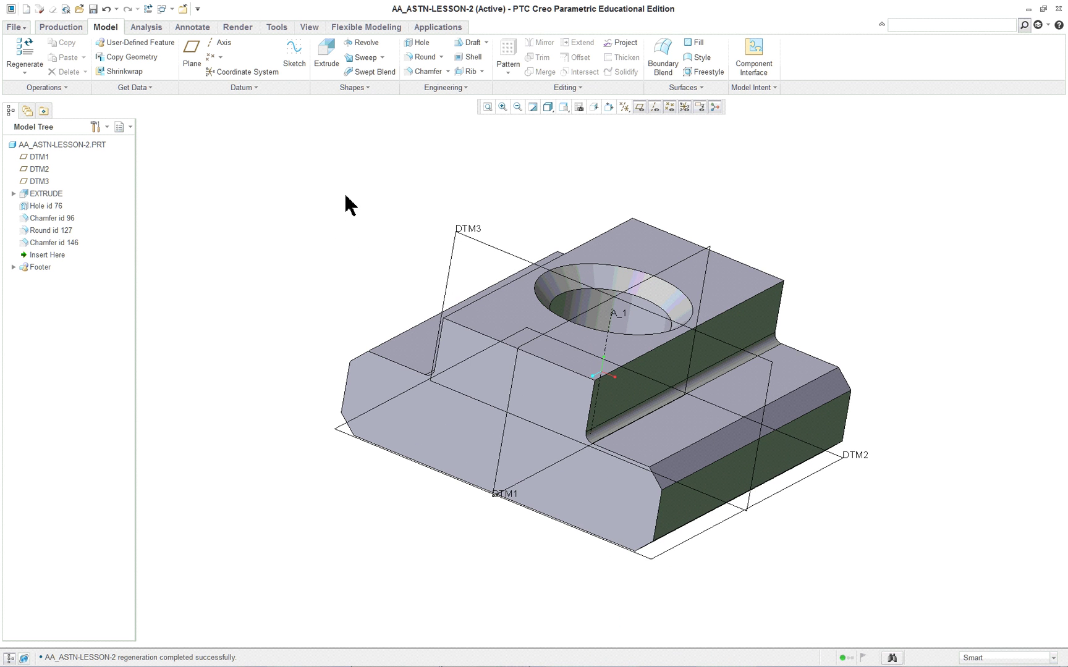
{"action": "key", "text": "alt+Tab"}
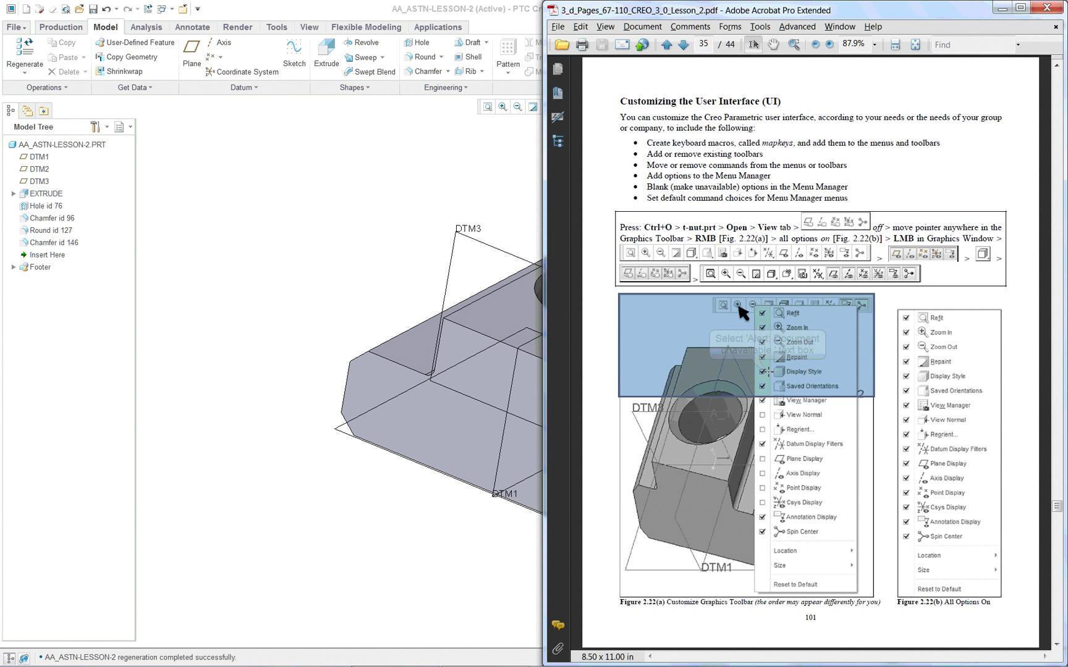
{"action": "scroll", "coordinate": [768, 372], "scroll_direction": "down", "scroll_amount": 1}
{"action": "scroll", "coordinate": [797, 460], "scroll_direction": "down", "scroll_amount": 1}
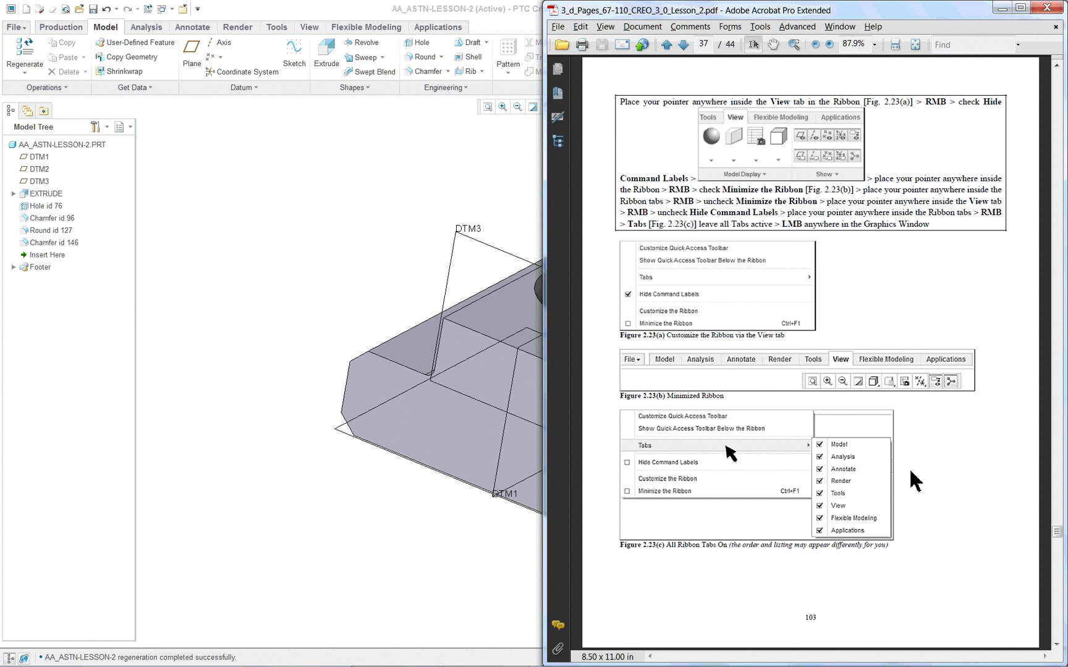
{"action": "scroll", "coordinate": [908, 466], "scroll_direction": "down", "scroll_amount": 1}
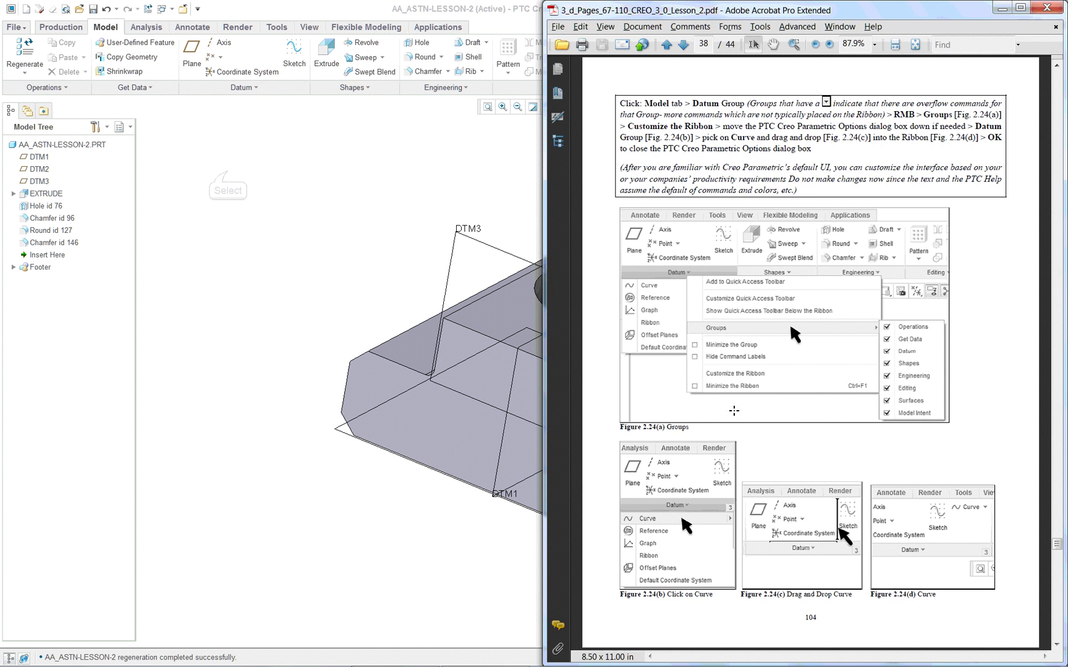
Switch back to Creo Parametric and customize the Model ribbon by adding the Blend and Rotational Blend overflow commands to the visible Shapes group
{"action": "left_click", "coordinate": [262, 114]}
{"action": "right_click", "coordinate": [238, 56]}
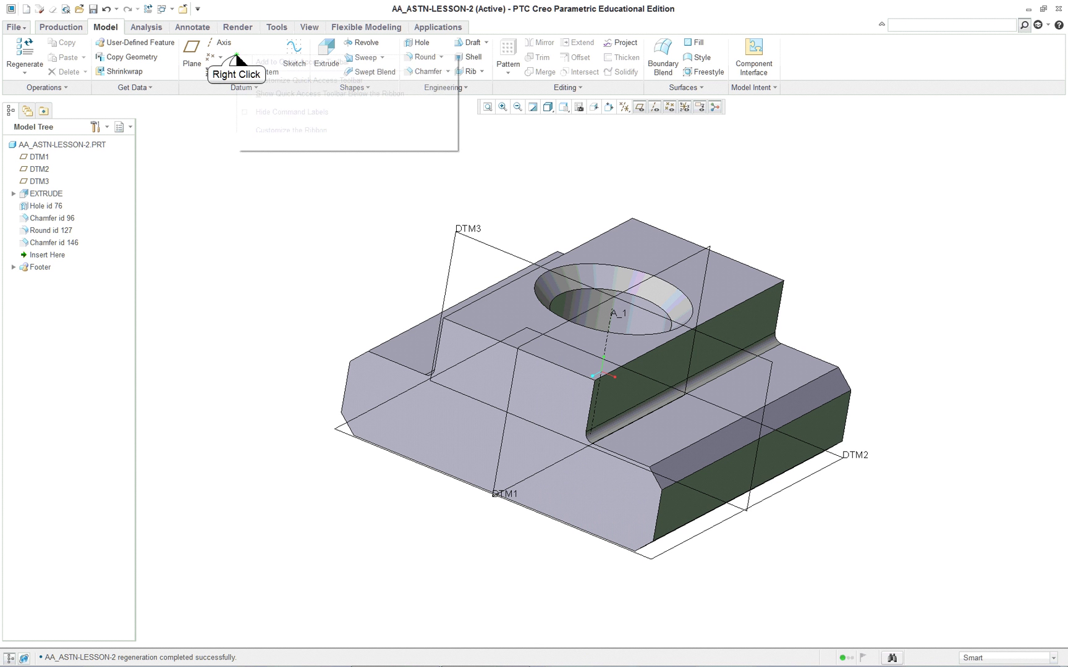
{"action": "left_click", "coordinate": [295, 132]}
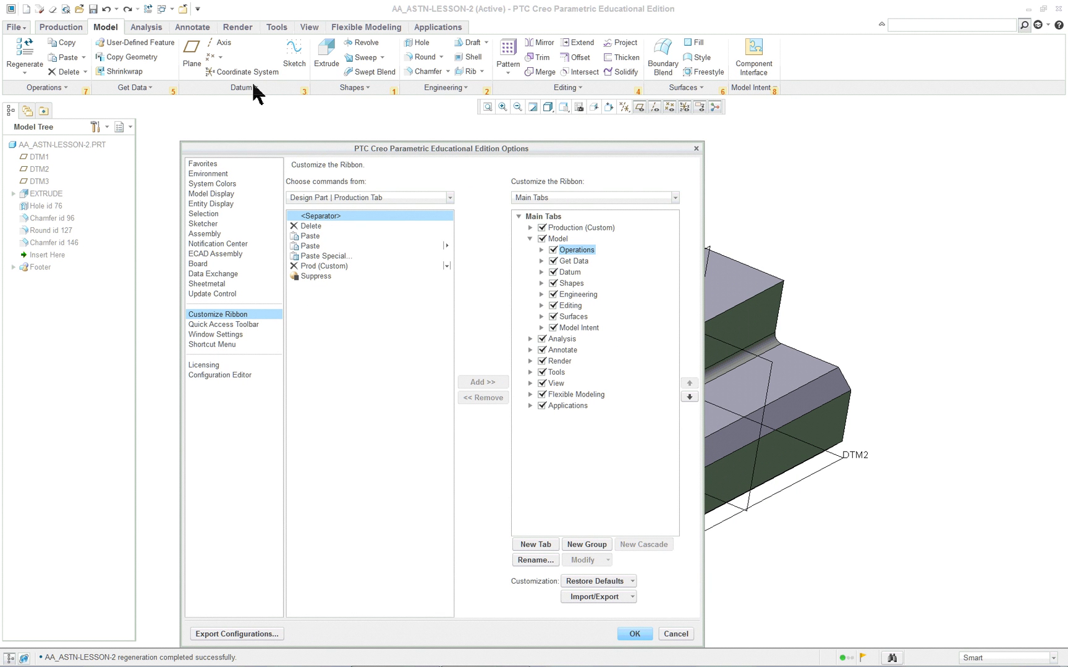
{"action": "left_click", "coordinate": [259, 90]}
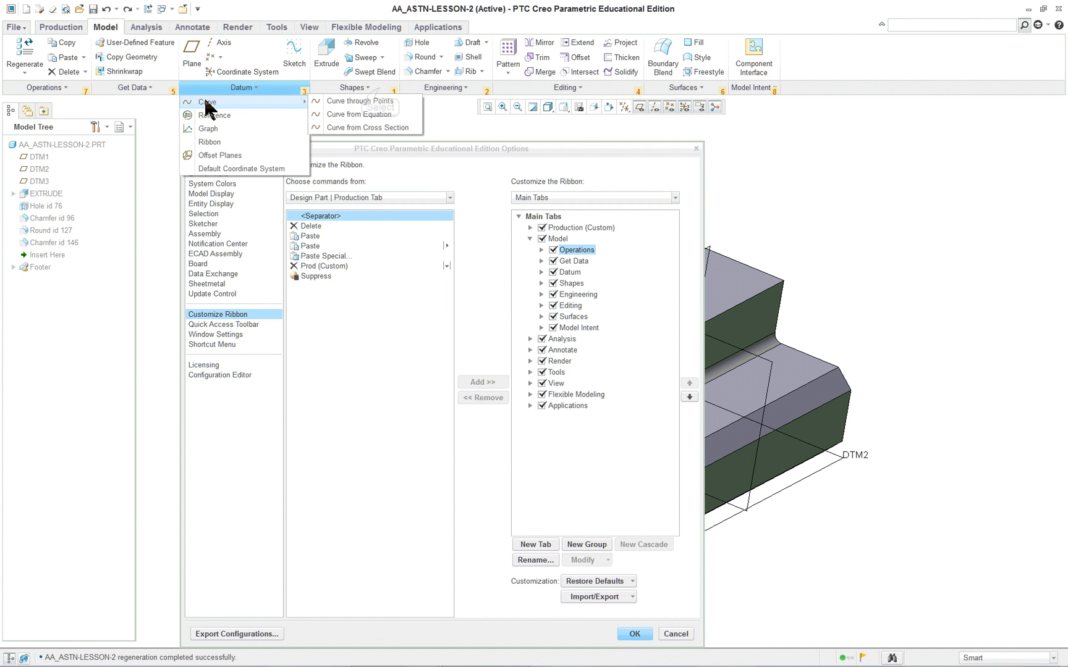
{"action": "left_click", "coordinate": [375, 90]}
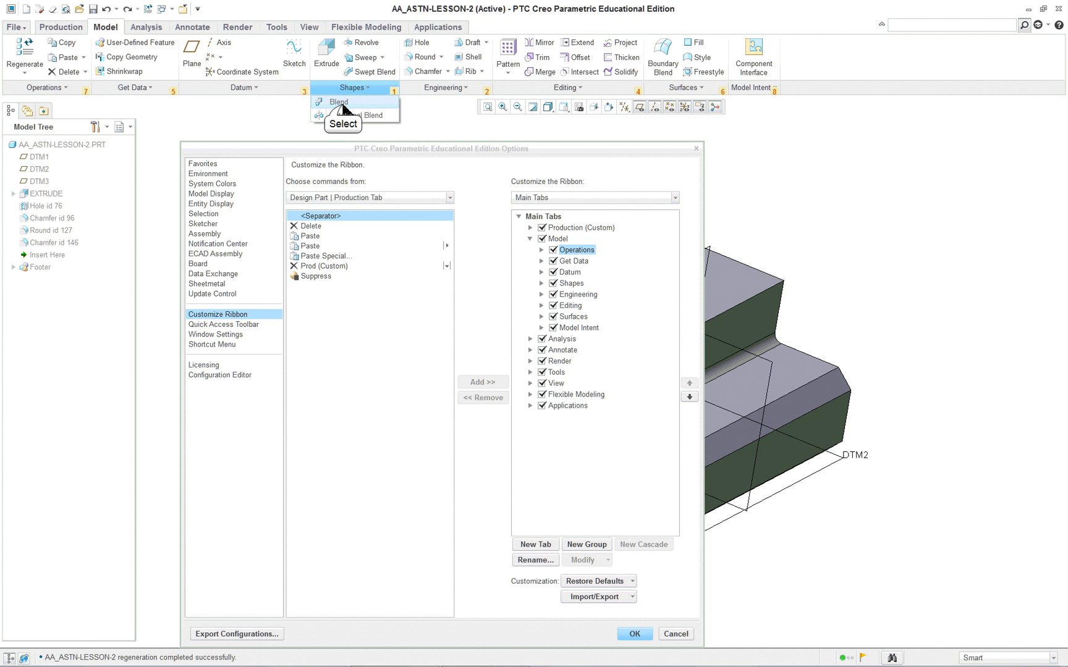
{"action": "left_click_drag", "start_coordinate": [343, 109], "coordinate": [378, 73]}
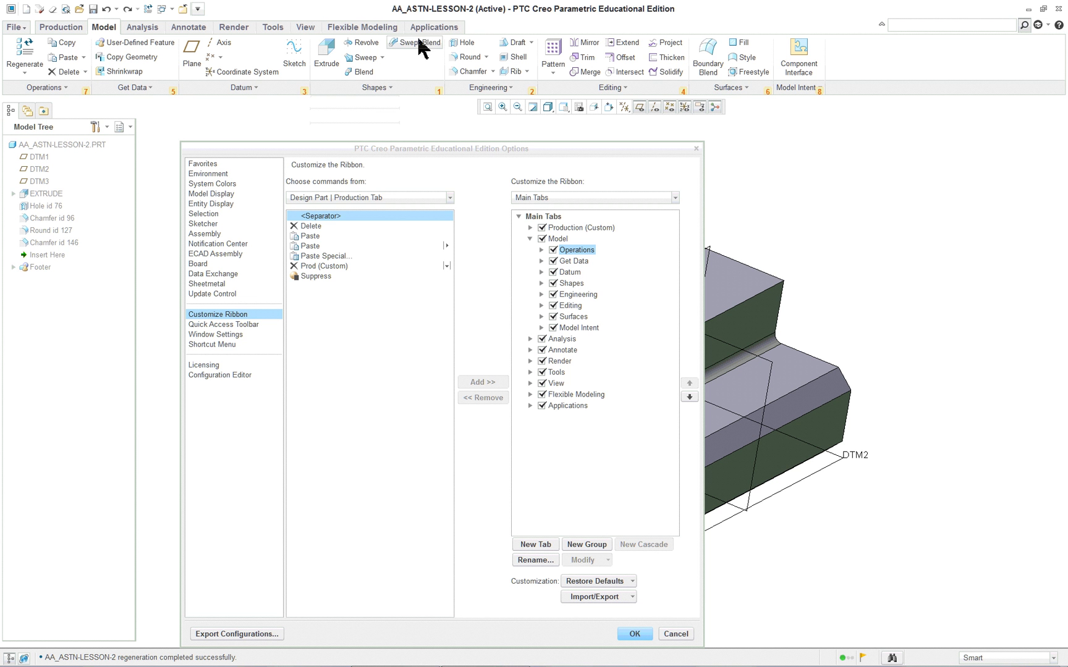
{"action": "left_click", "coordinate": [373, 87]}
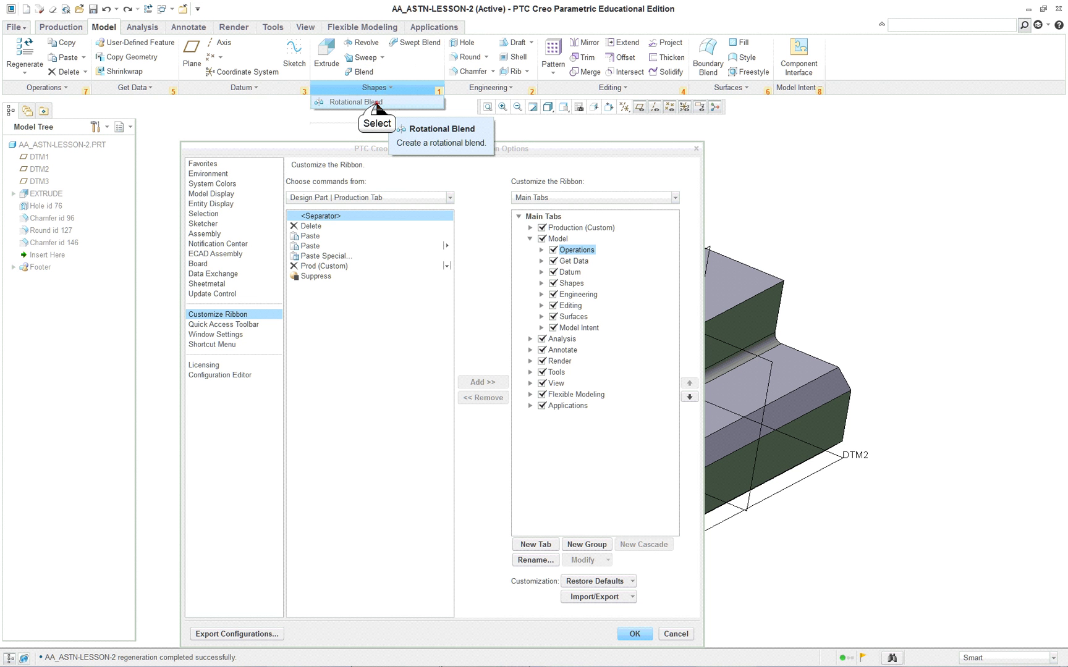
{"action": "left_click_drag", "start_coordinate": [376, 102], "coordinate": [410, 73]}
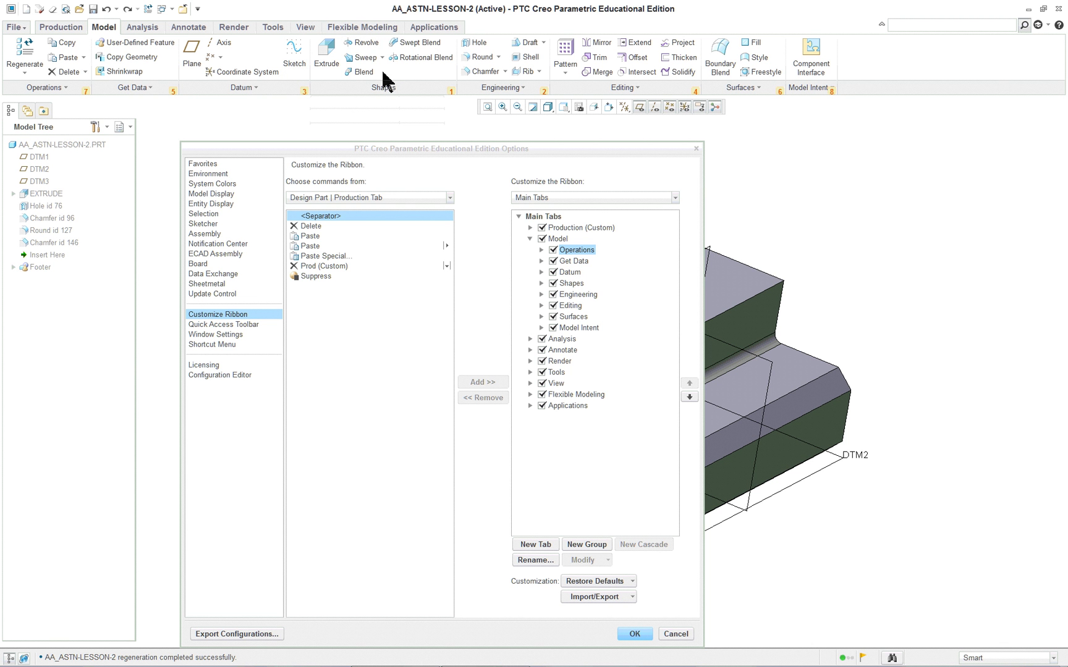
Change the Extrude command in the Shapes group to the Small Button style and apply the ribbon customization
{"action": "right_click", "coordinate": [335, 58]}
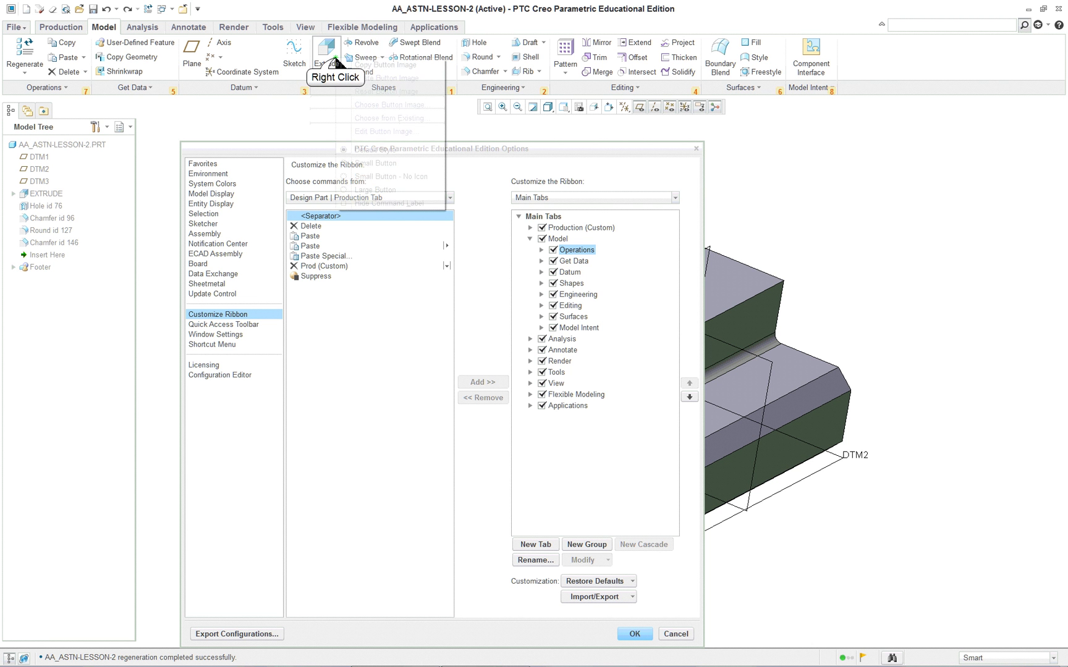
{"action": "left_click", "coordinate": [329, 68]}
{"action": "right_click", "coordinate": [328, 66]}
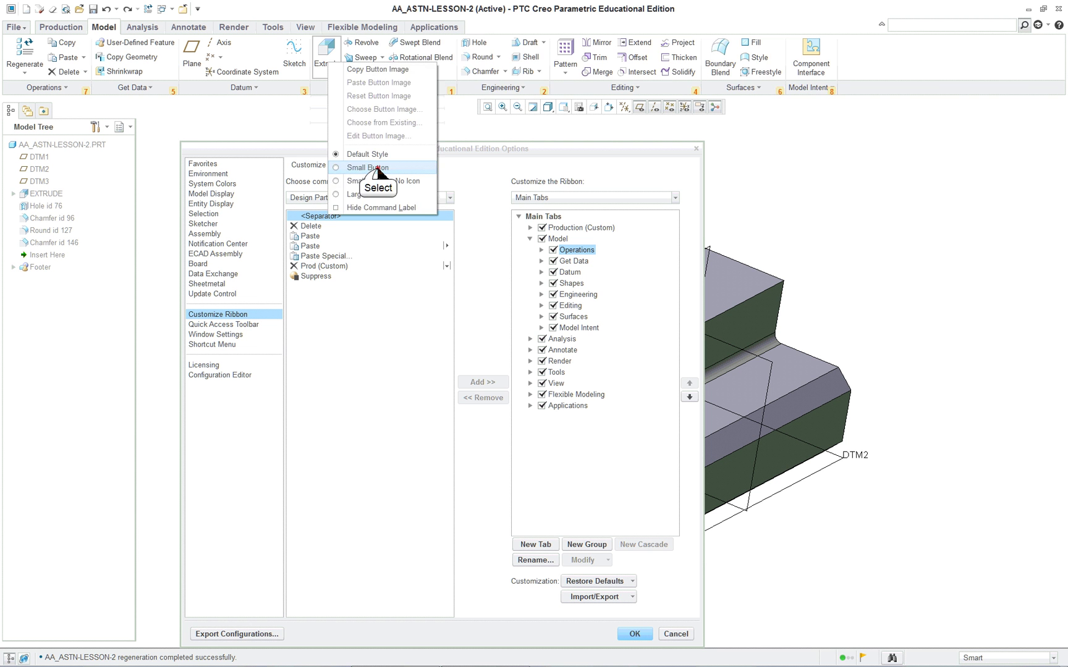
{"action": "left_click", "coordinate": [377, 168]}
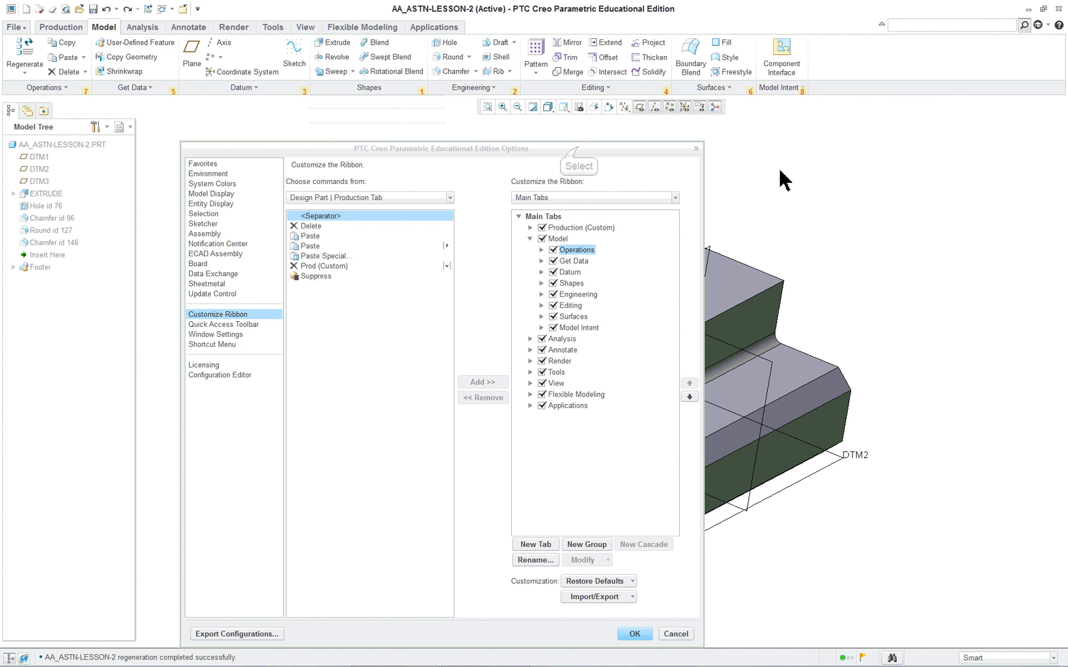
{"action": "left_click_drag", "start_coordinate": [578, 147], "coordinate": [587, 131]}
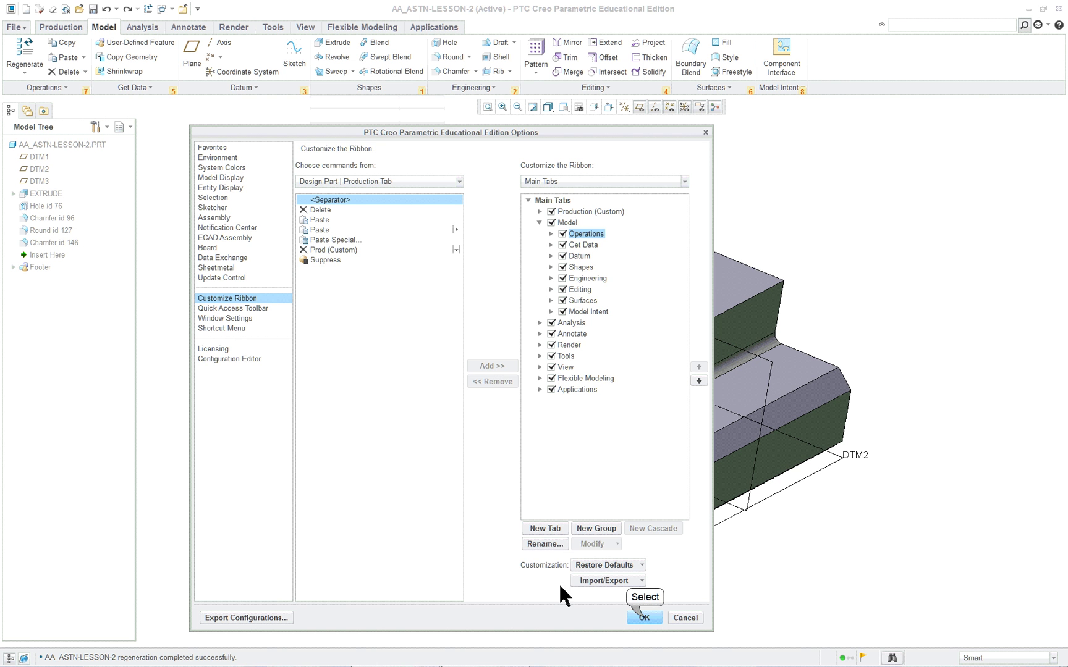
{"action": "left_click", "coordinate": [645, 619]}
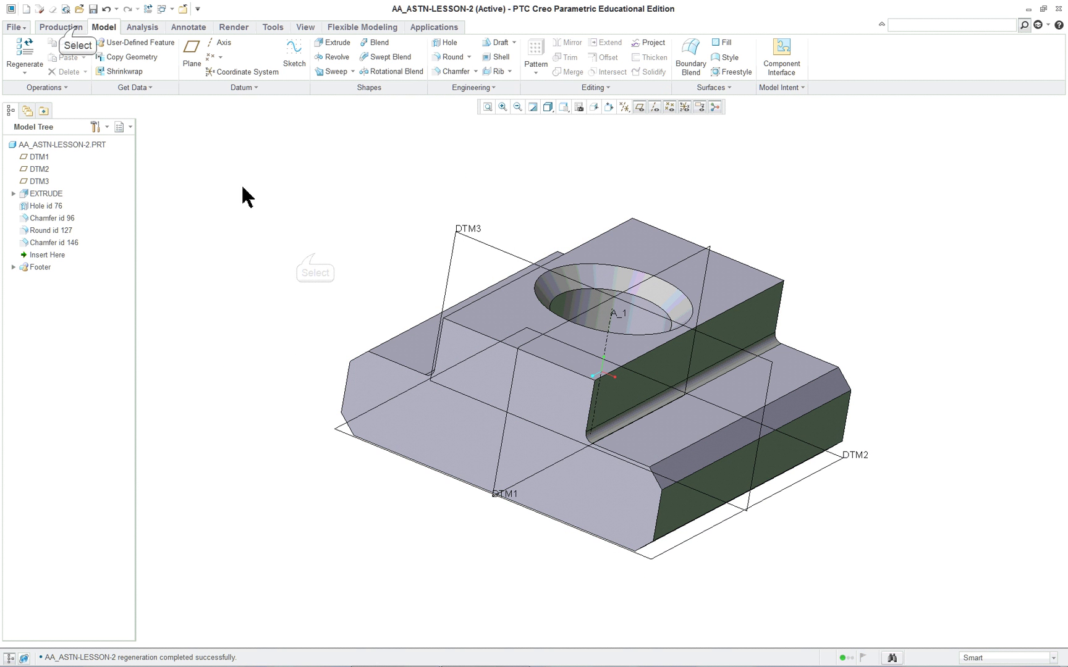
{"action": "left_click", "coordinate": [73, 28]}
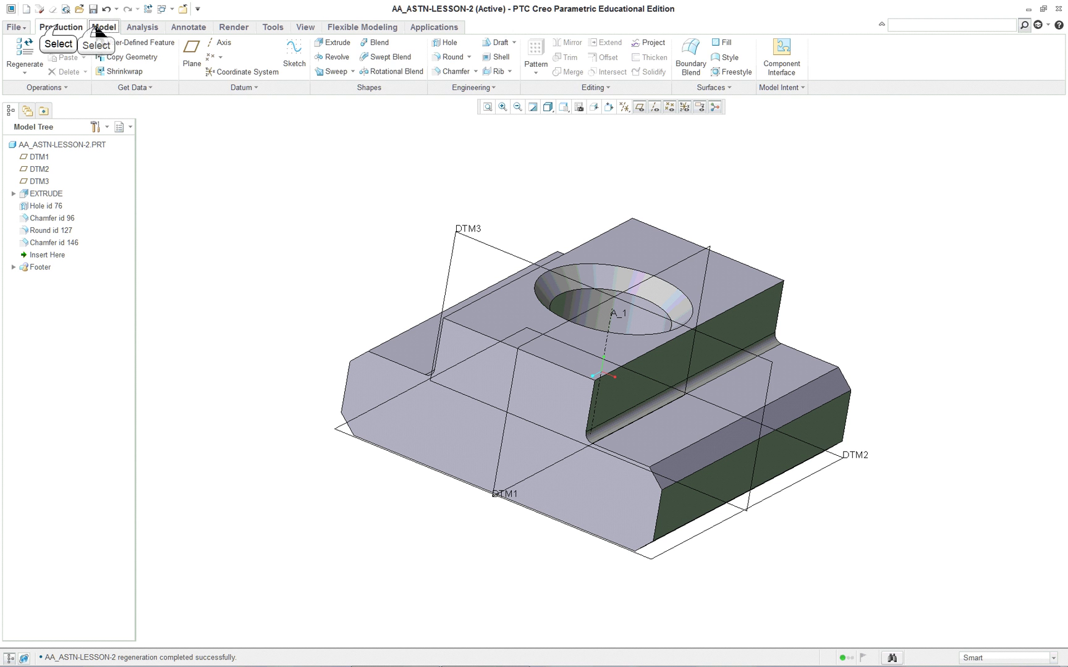
{"action": "left_click", "coordinate": [61, 27]}
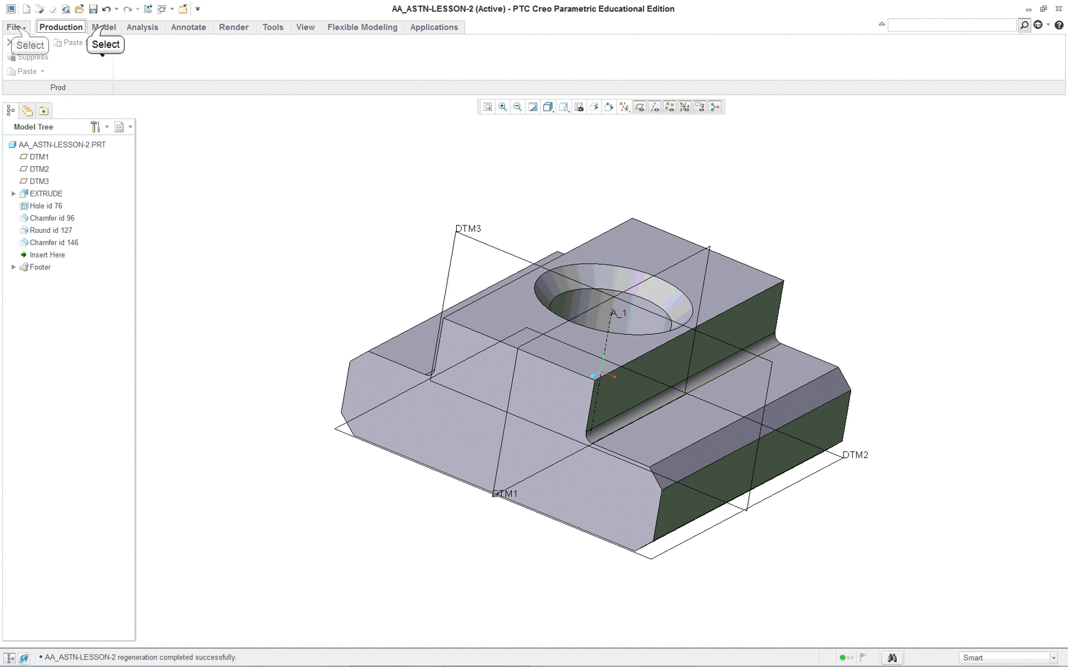
{"action": "left_click", "coordinate": [103, 27]}
Open the Creo Parametric options and look at the Entity Display and Environment settings
{"action": "left_click", "coordinate": [13, 27]}
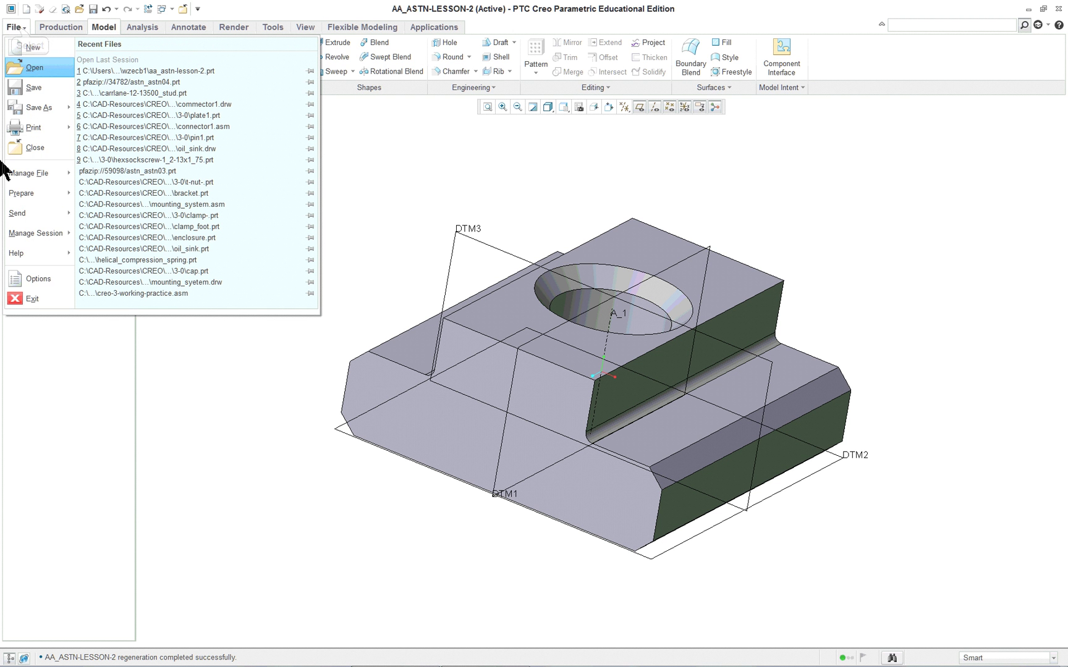
{"action": "left_click", "coordinate": [39, 279]}
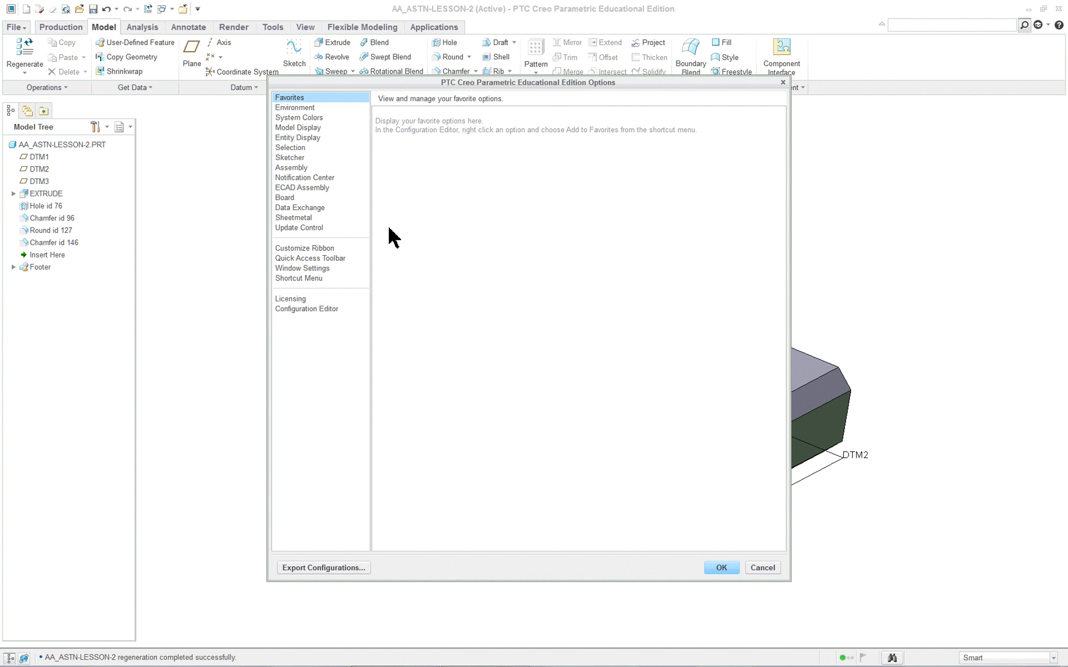
{"action": "left_click", "coordinate": [305, 136]}
{"action": "left_click", "coordinate": [307, 109]}
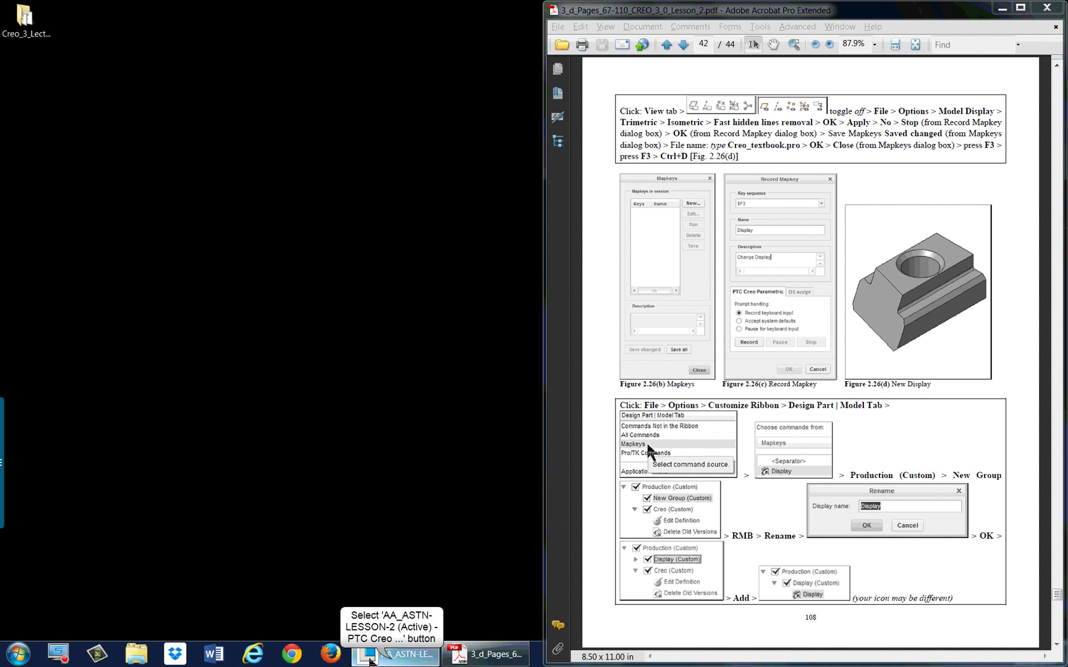
Switch back to the AA_ASTN-LESSON-2 part in Creo Parametric
{"action": "left_click", "coordinate": [393, 658]}
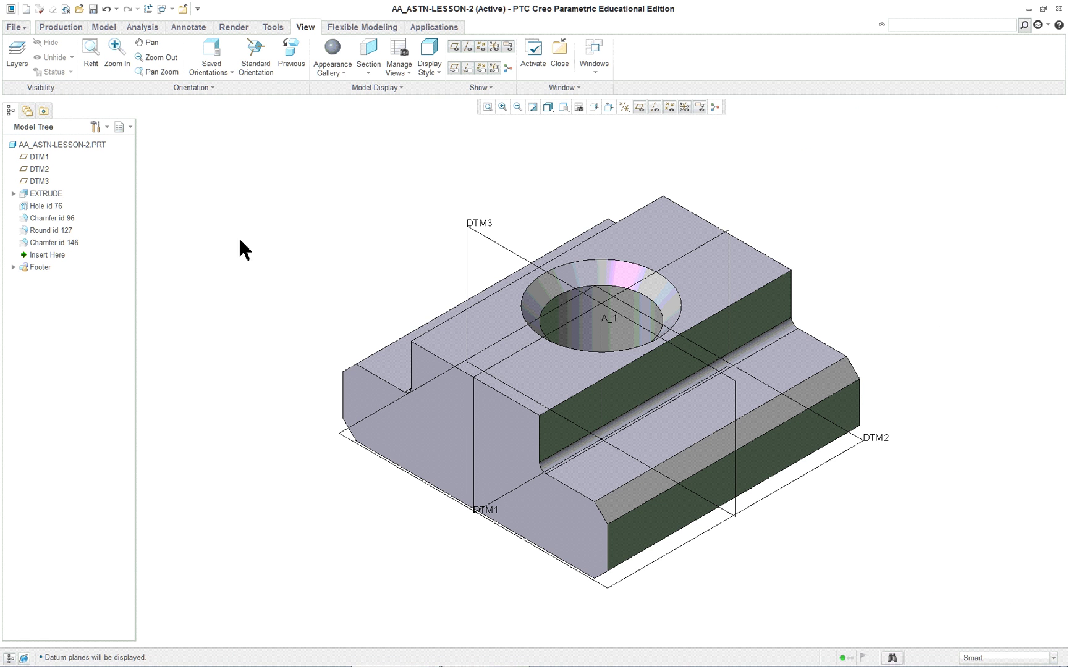